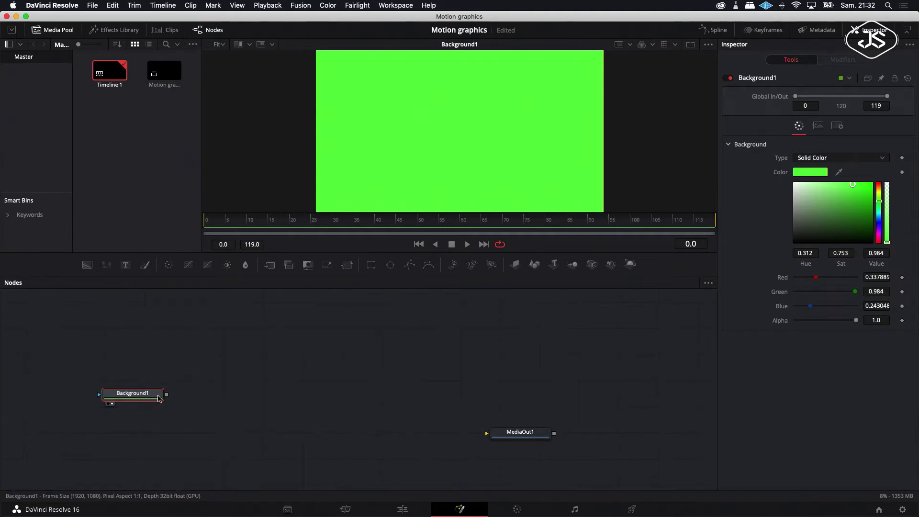
- Add a rectangle mask to the green Background1 node, with width and height both set to 1.0
scroll(183, 394, up, 2)
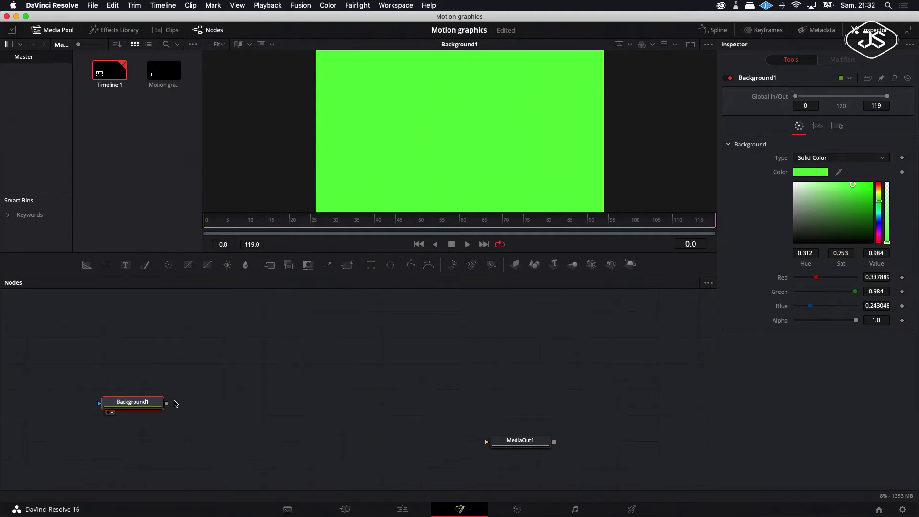
click(371, 264)
drag(825, 216, 863, 232)
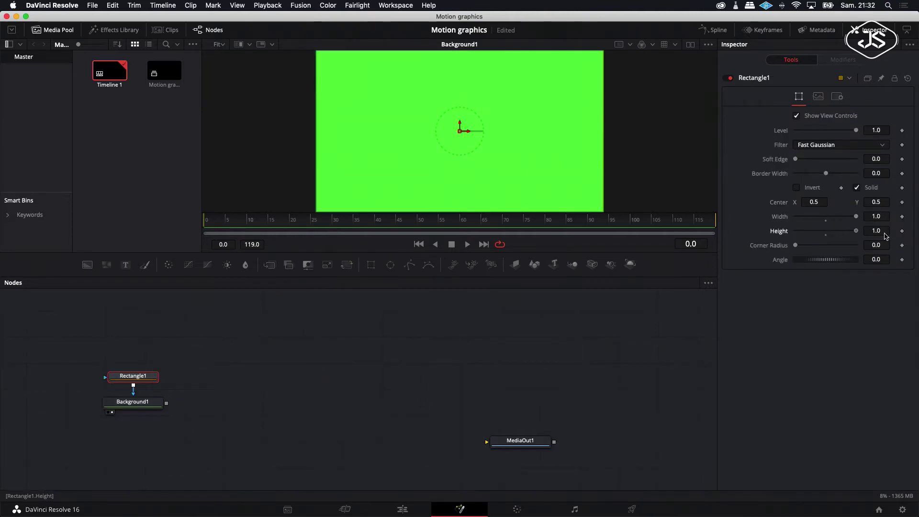
- Show the alignment guides in the Background1 viewer
right_click(509, 127)
mouse_move(541, 152)
click(608, 156)
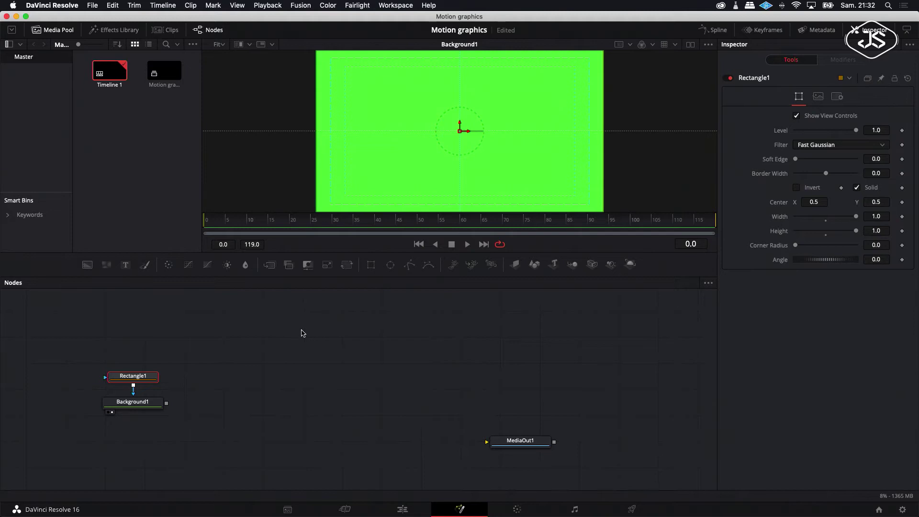
- Insert a second rectangle mask below Rectangle1, covering the frame's left half at height 1.0, with paint mode Subtract
drag(144, 376, 143, 327)
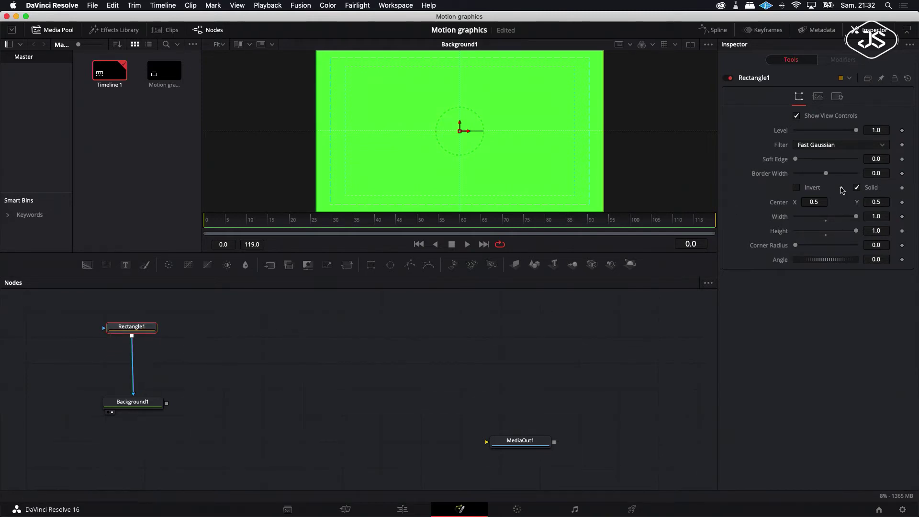
click(371, 265)
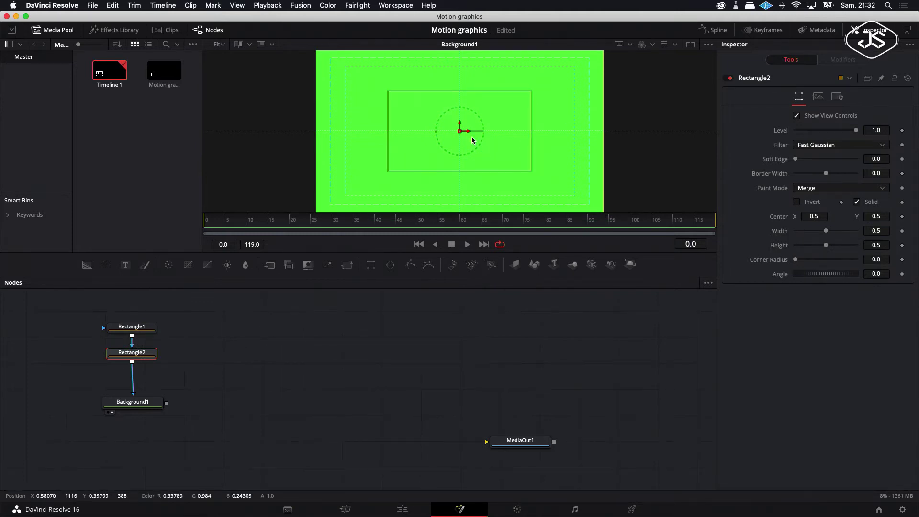
drag(468, 130, 396, 131)
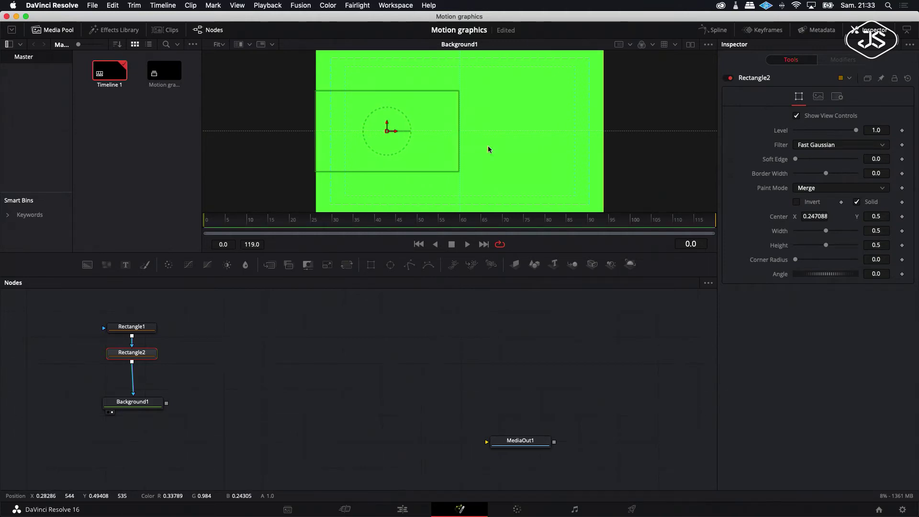
drag(826, 246, 880, 249)
click(883, 189)
click(849, 221)
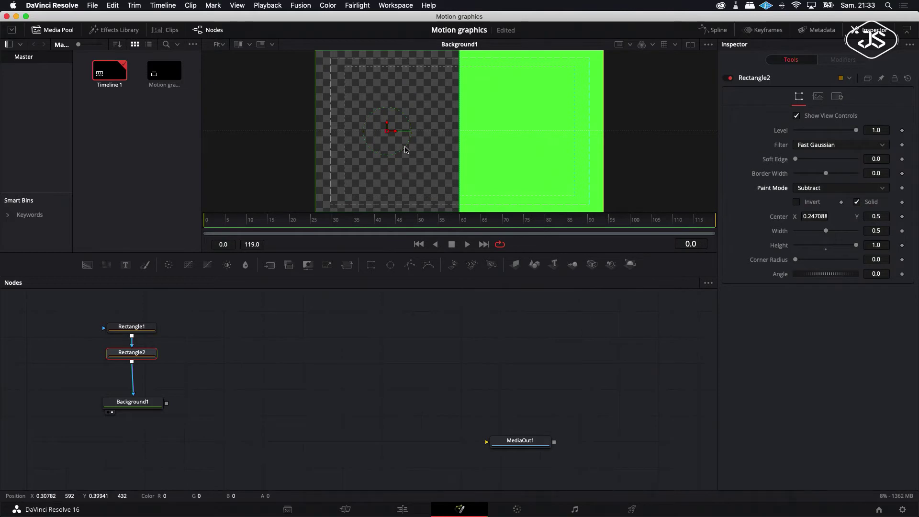
- Resize Rectangle2 to width 0.512 and height about 1.12, aligning its right edge with the vertical center guide at center X about 0.244
drag(396, 131, 397, 133)
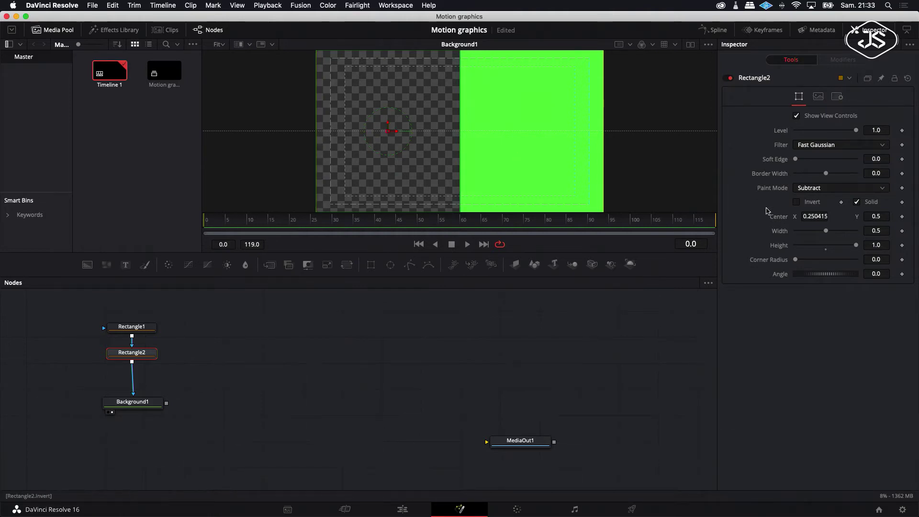
drag(828, 233, 827, 233)
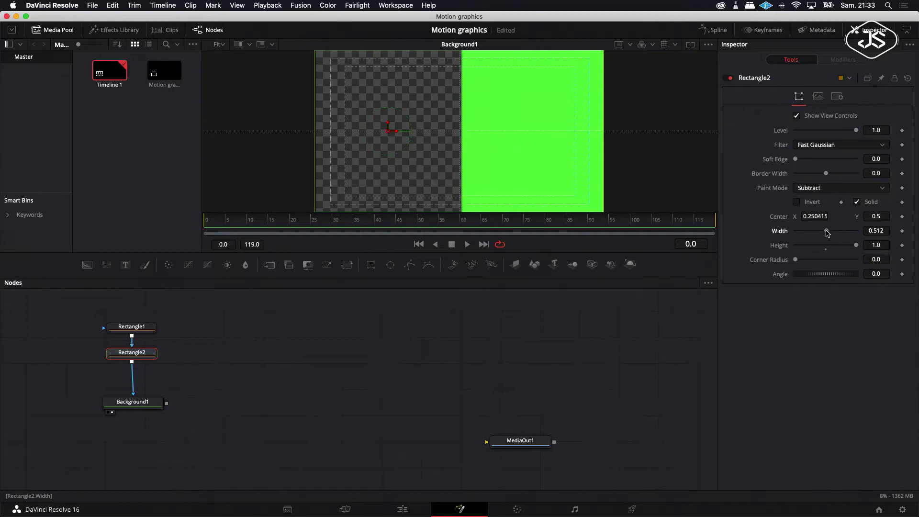
drag(397, 134, 393, 134)
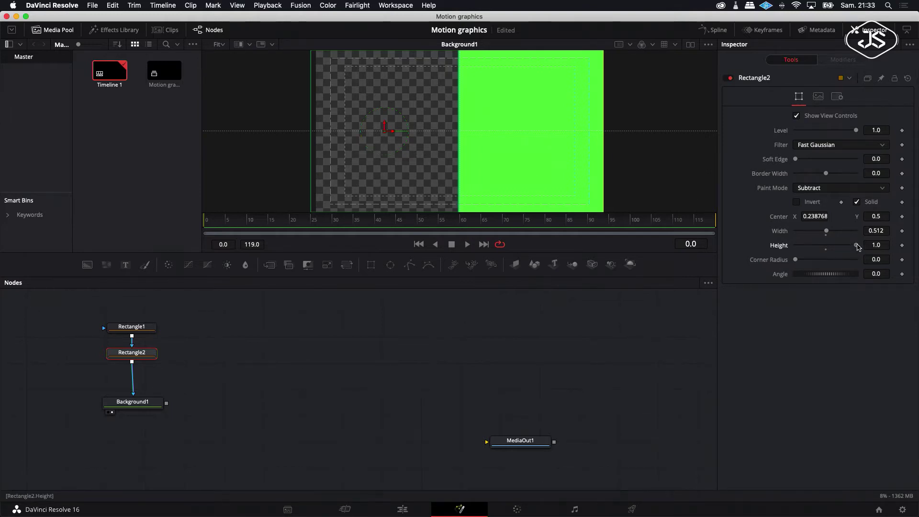
scroll(393, 91, up, 2)
drag(383, 74, 383, 60)
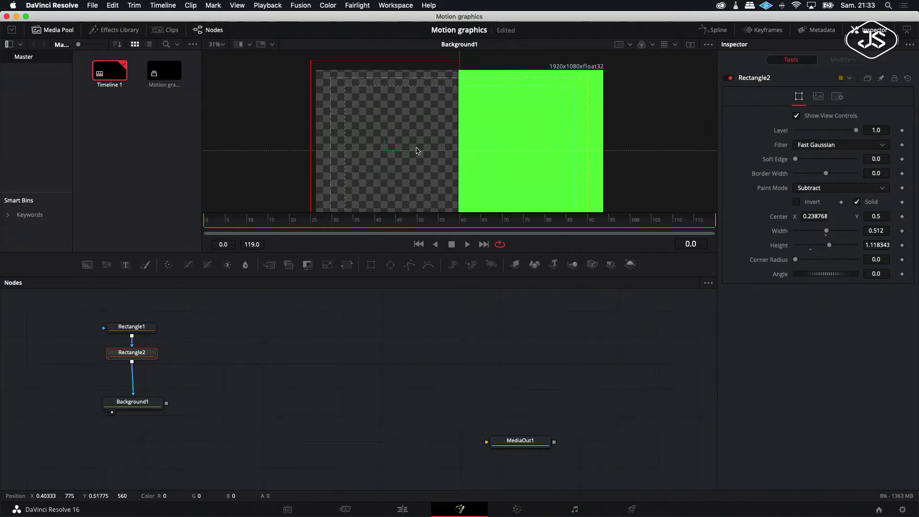
drag(386, 151, 396, 153)
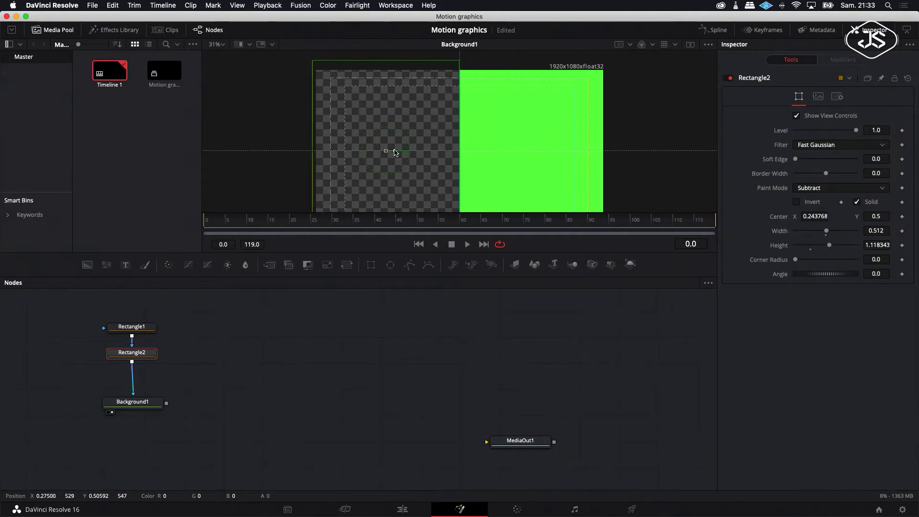
- Add a third rectangle mask, 0.717 wide and 0.622 high, over the frame's lower-right quadrant, centered at about X 0.86, Y 0.192
scroll(410, 139, down, 4)
scroll(414, 138, up, 2)
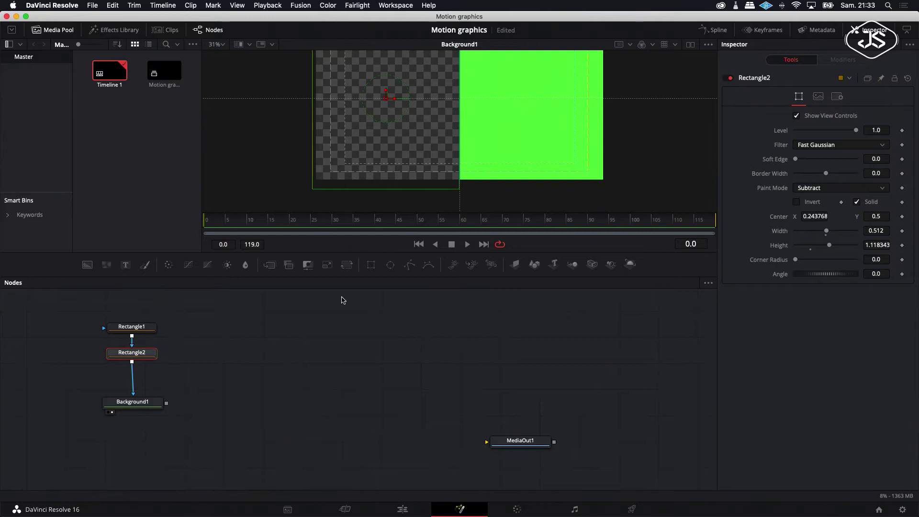
click(371, 265)
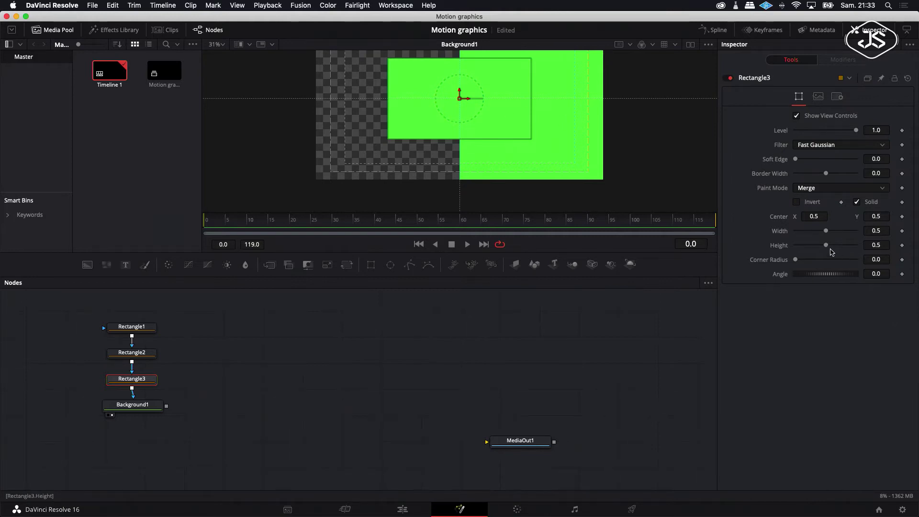
drag(827, 246, 838, 232)
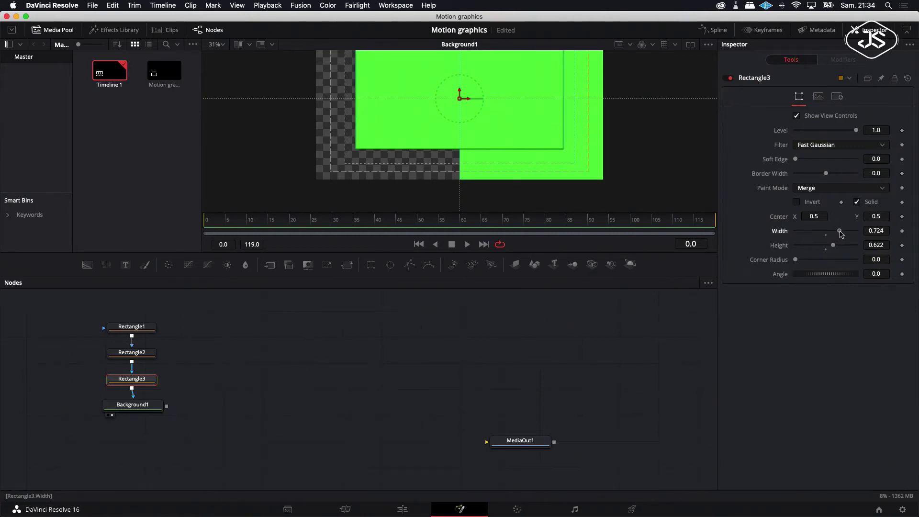
drag(460, 99, 458, 142)
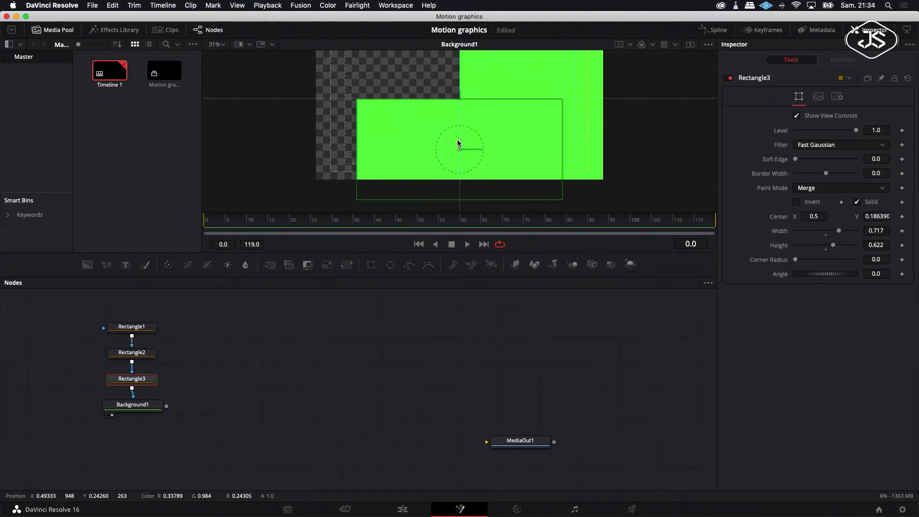
drag(473, 153, 572, 156)
- Set Rectangle3's paint mode to Subtract and shift it slightly left to center X about 0.852
click(882, 188)
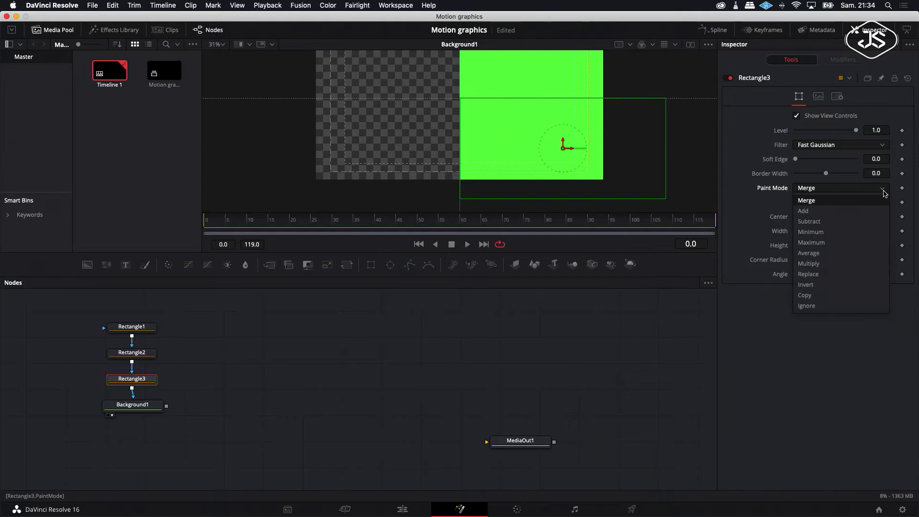
click(857, 222)
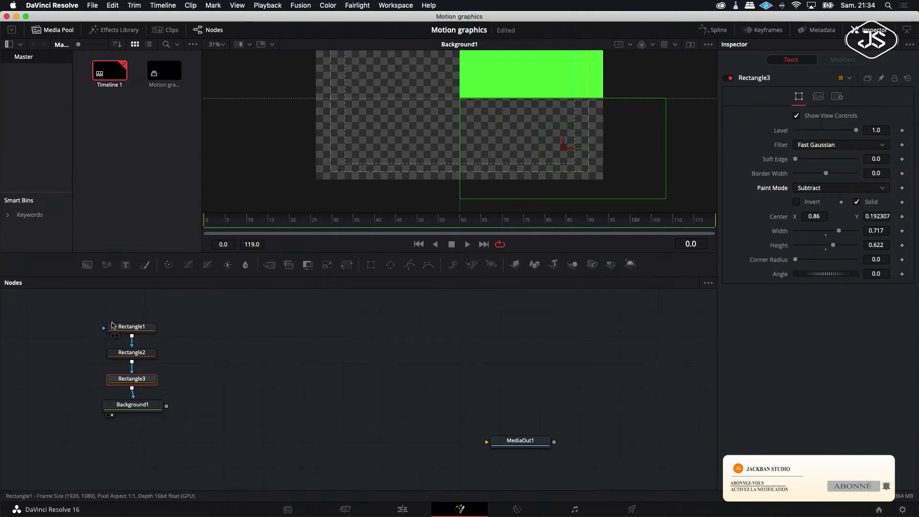
click(150, 411)
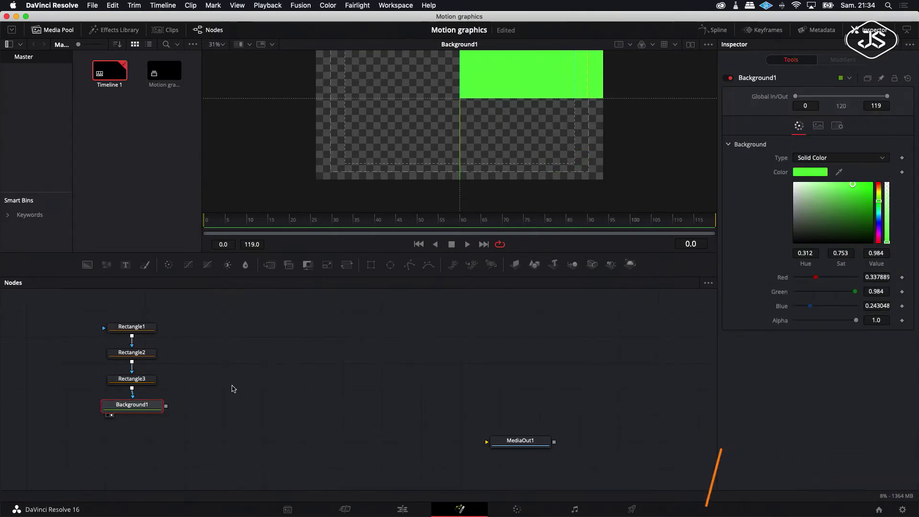
click(139, 380)
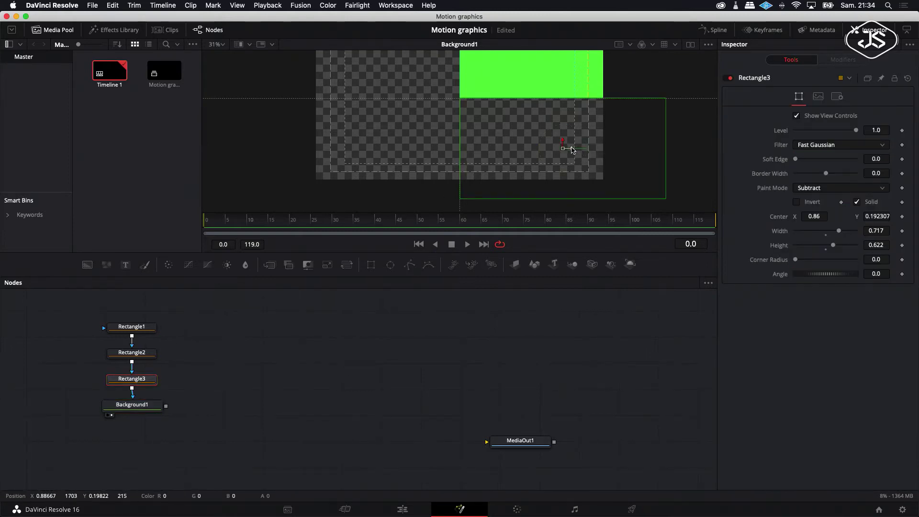
drag(572, 150, 570, 151)
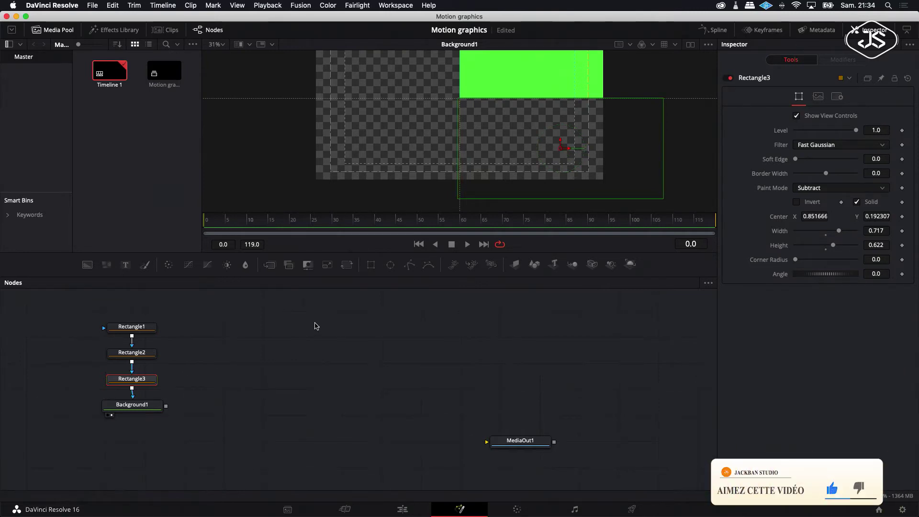
click(240, 349)
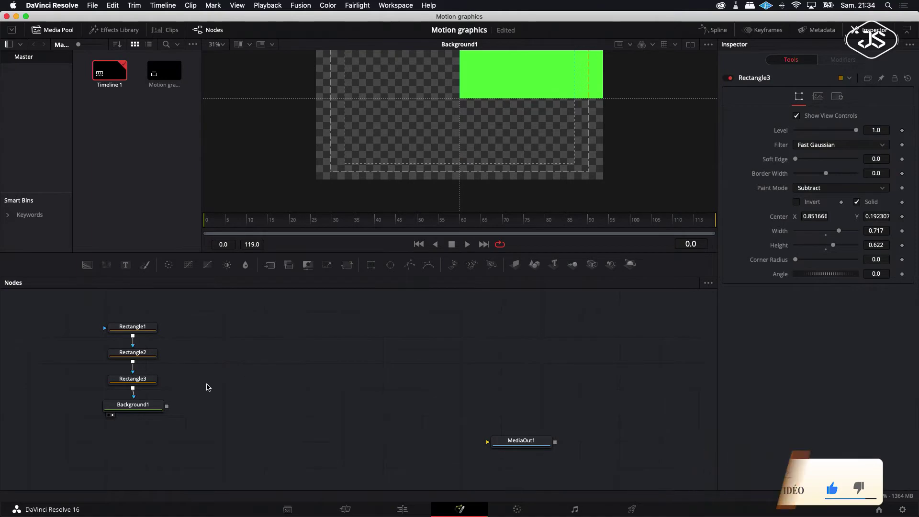
- Add a Transform node after Background1 and show its output in the viewer
click(152, 411)
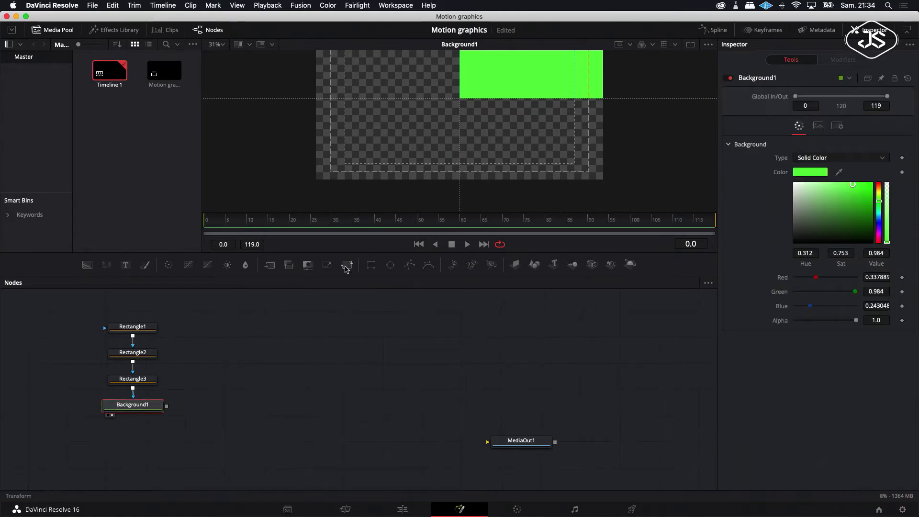
scroll(448, 197, up, 4)
scroll(449, 197, up, 1)
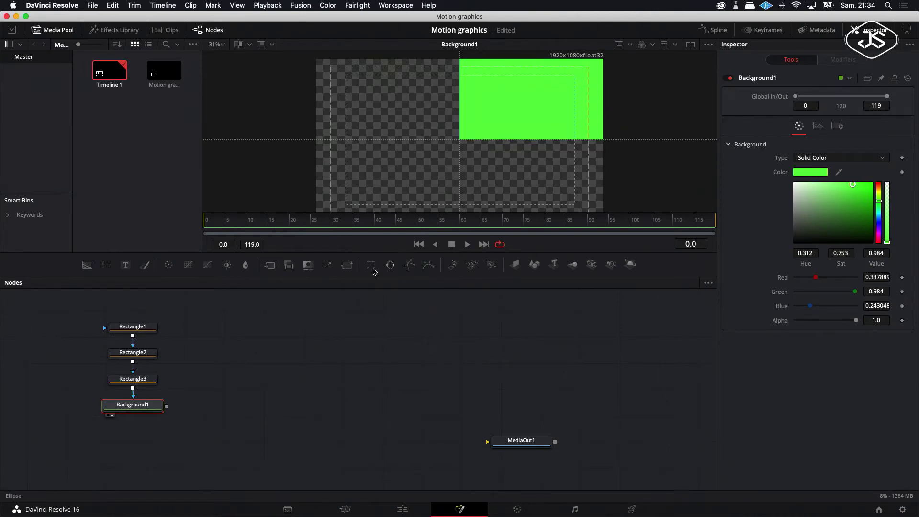
click(346, 264)
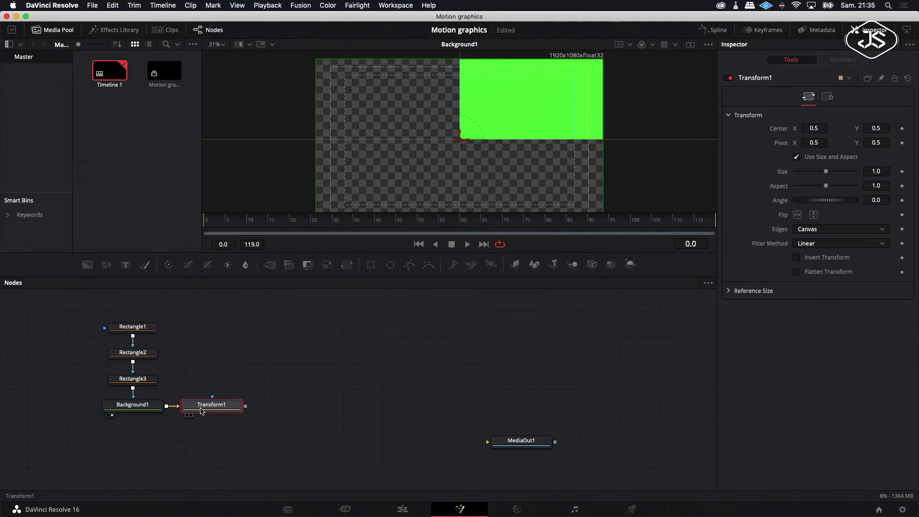
click(191, 415)
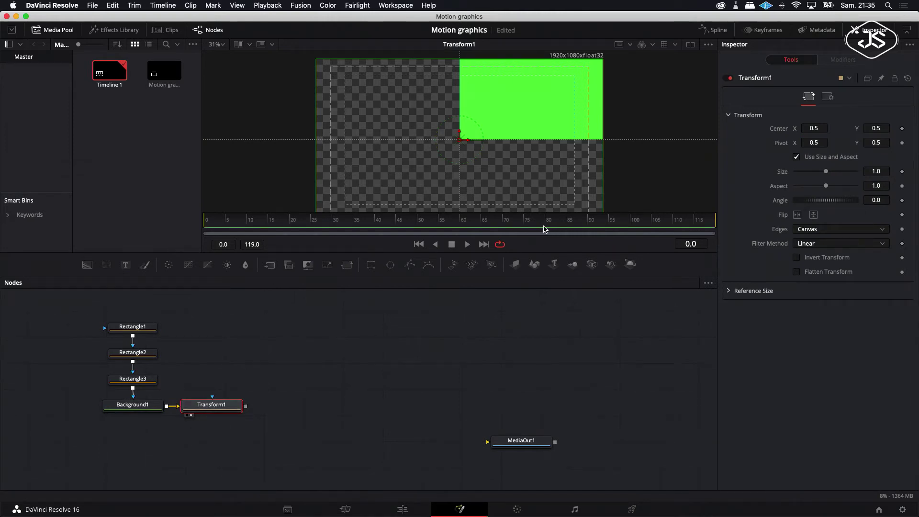
- Place Transform1's center on the frame's lower-left corner, with size about 2.25 and angle 90
scroll(506, 178, down, 2)
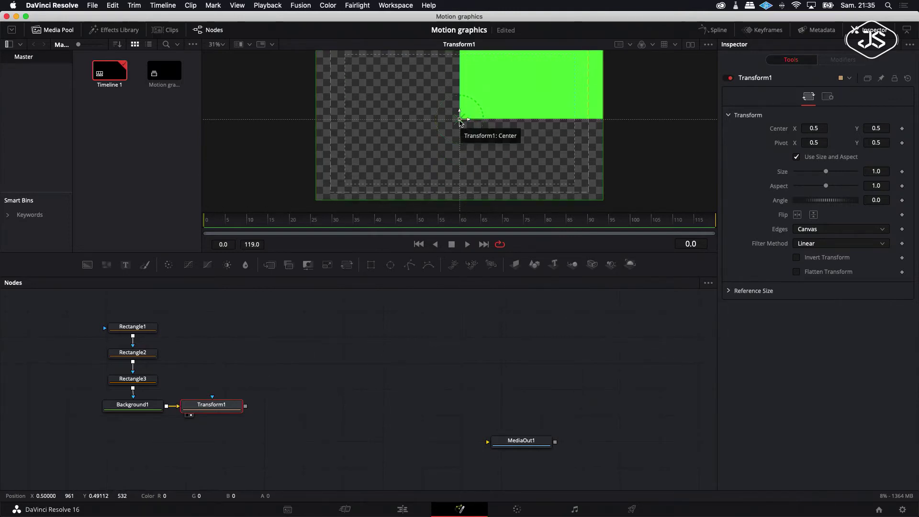
drag(460, 123, 315, 202)
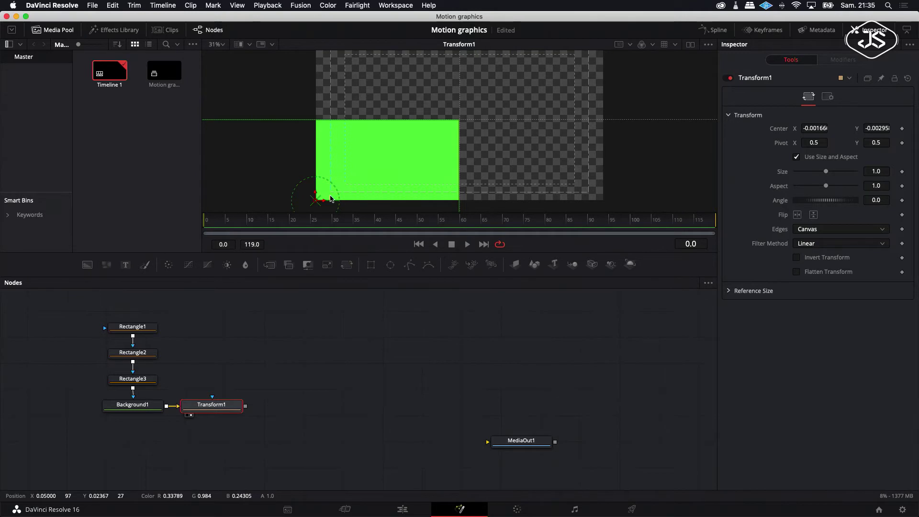
drag(459, 120, 638, 42)
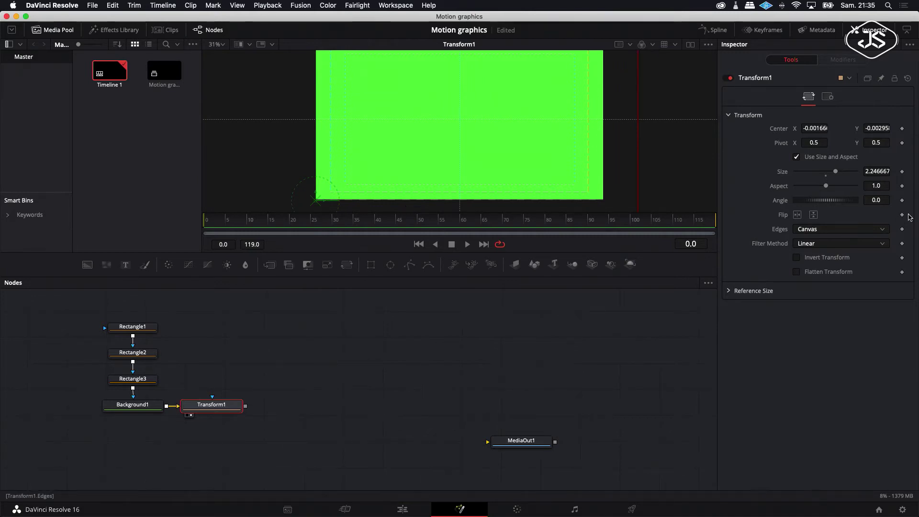
click(877, 200)
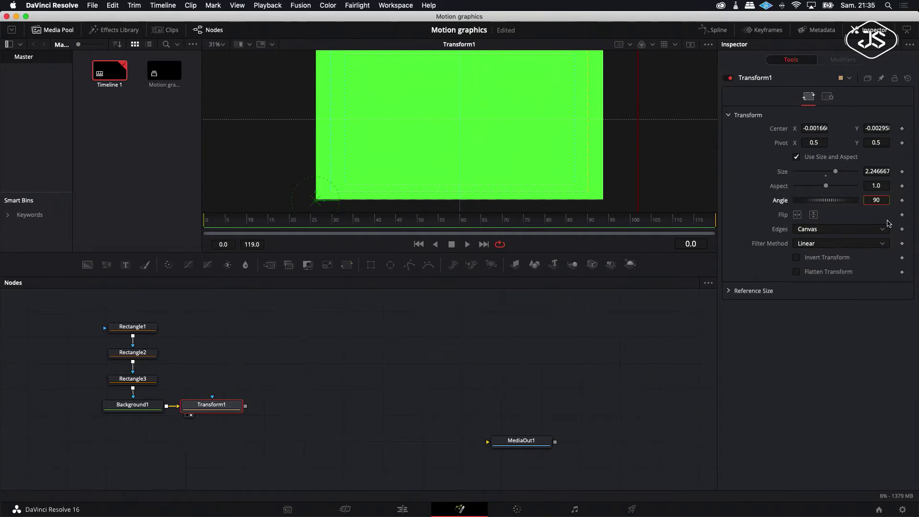
key(Return)
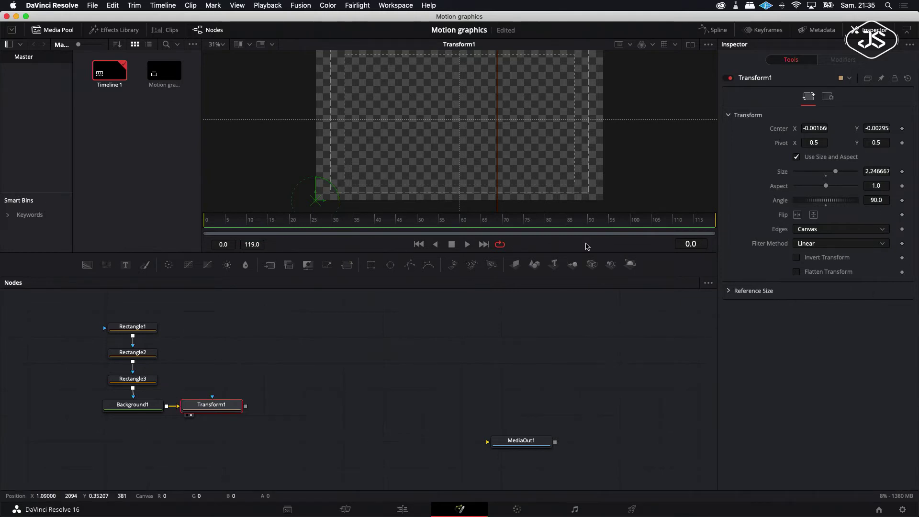
- Move MediaOut1 closer to the other nodes, and with the Spline editor open, keyframe Transform1's angle at frame 0
drag(515, 438, 361, 360)
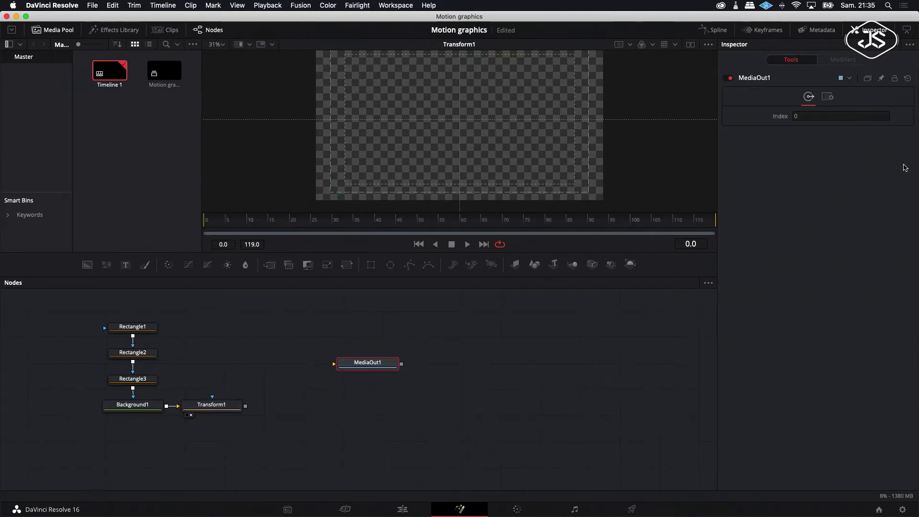
click(715, 30)
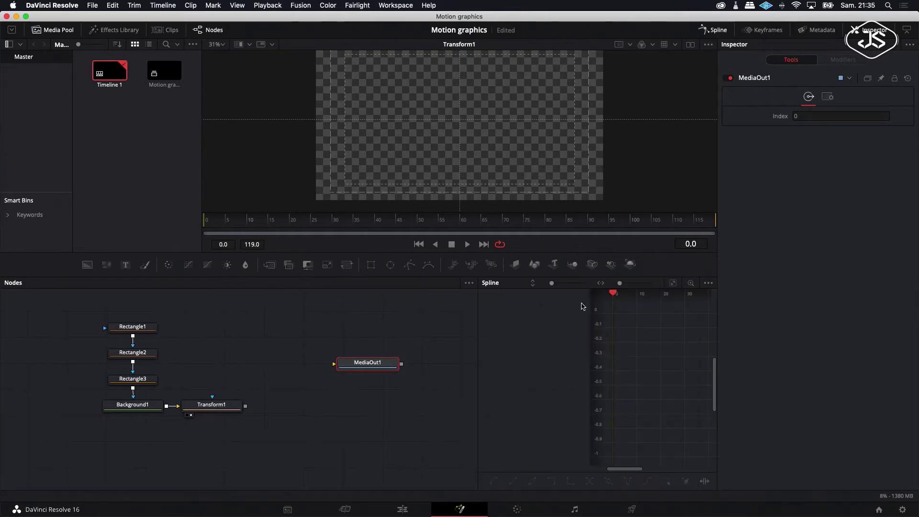
click(206, 405)
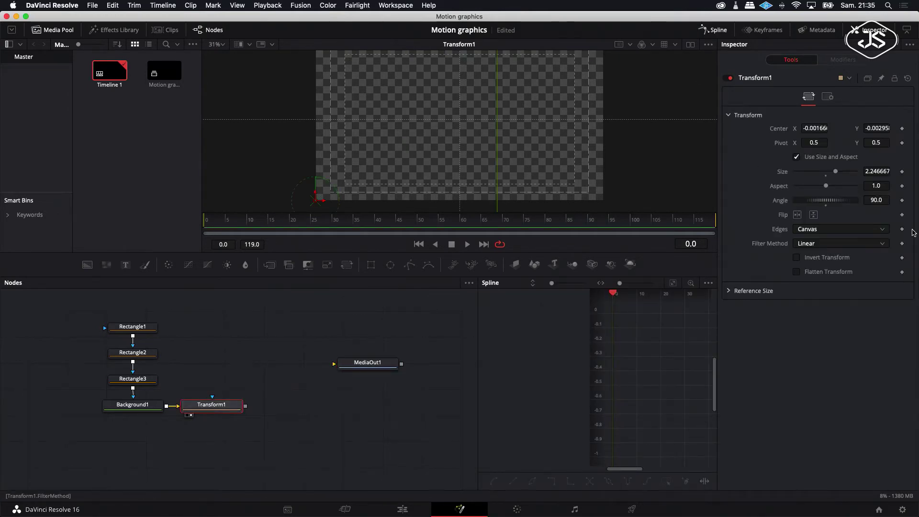
click(902, 201)
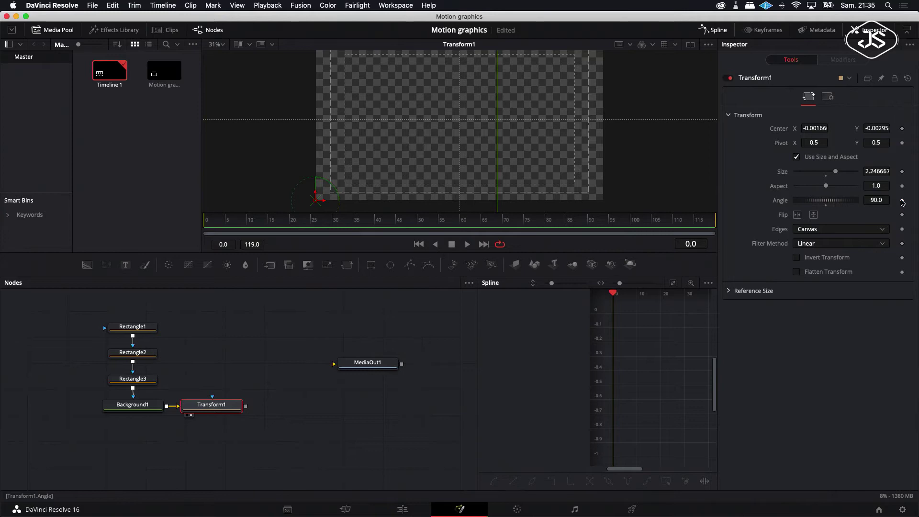
- Keyframe Transform1's angle at 0 on frame 10 and smooth the curve between both angle keyframes
drag(613, 296, 637, 299)
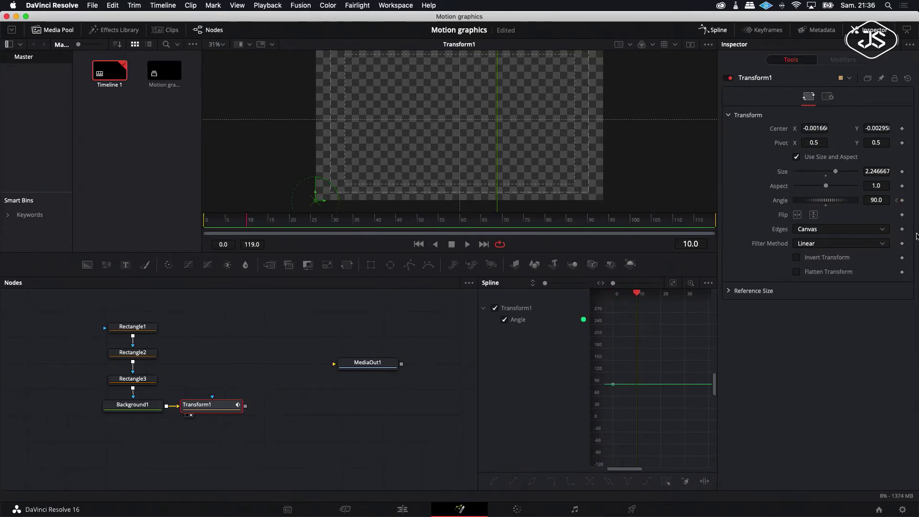
click(881, 200)
key(Return)
click(676, 285)
drag(609, 305, 706, 481)
click(494, 481)
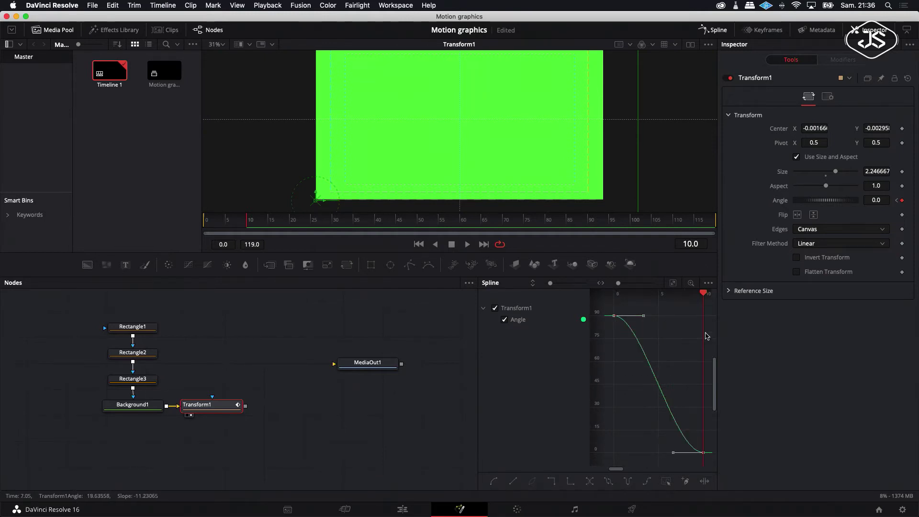
- Extend the frame 10 keyframe's handle back to about frame 0 so the rotation eases out strongly
click(605, 293)
key(Right)
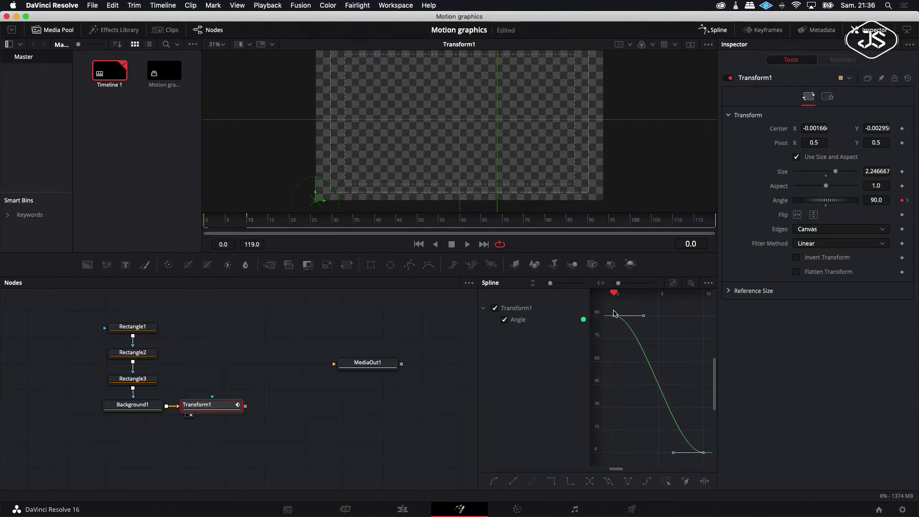
drag(670, 454, 611, 453)
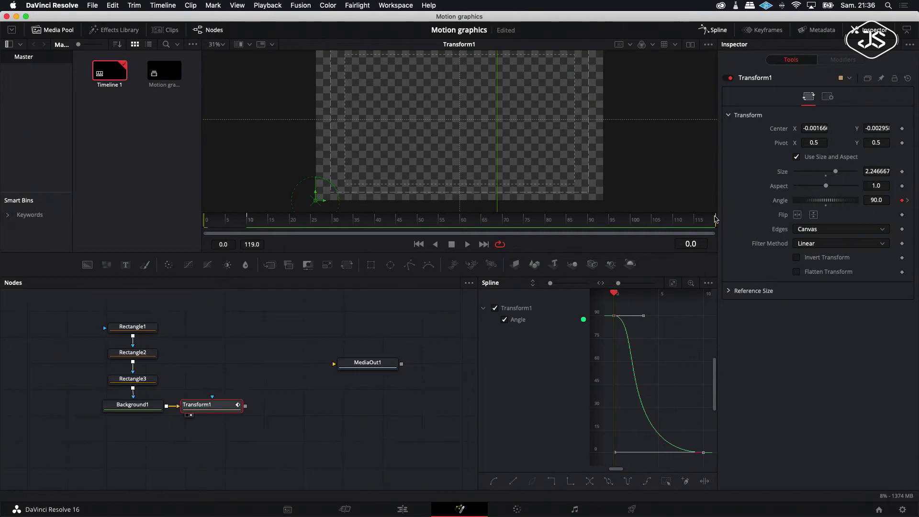
- Shorten the render range to end at frame 29 and enable motion blur on Transform1 with quality 8
mouse_move(468, 223)
mouse_down()
mouse_move(322, 225)
mouse_move(332, 226)
mouse_up()
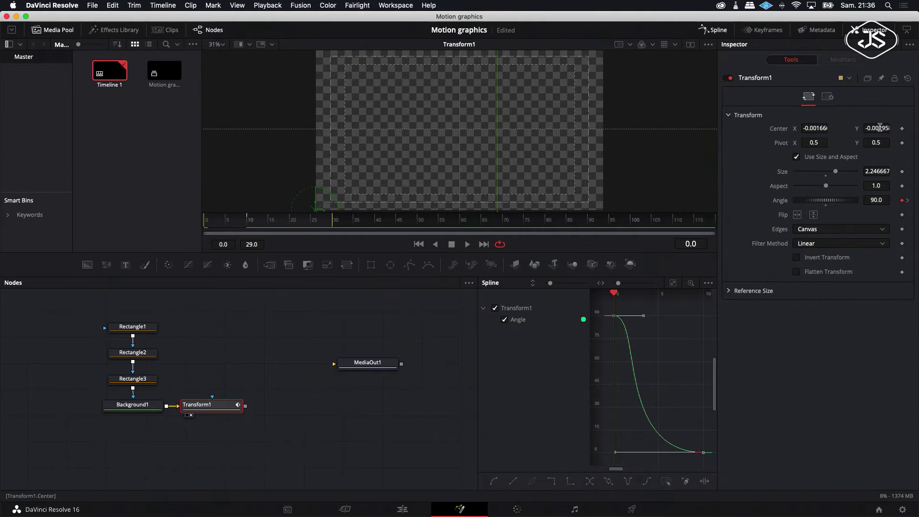
click(829, 98)
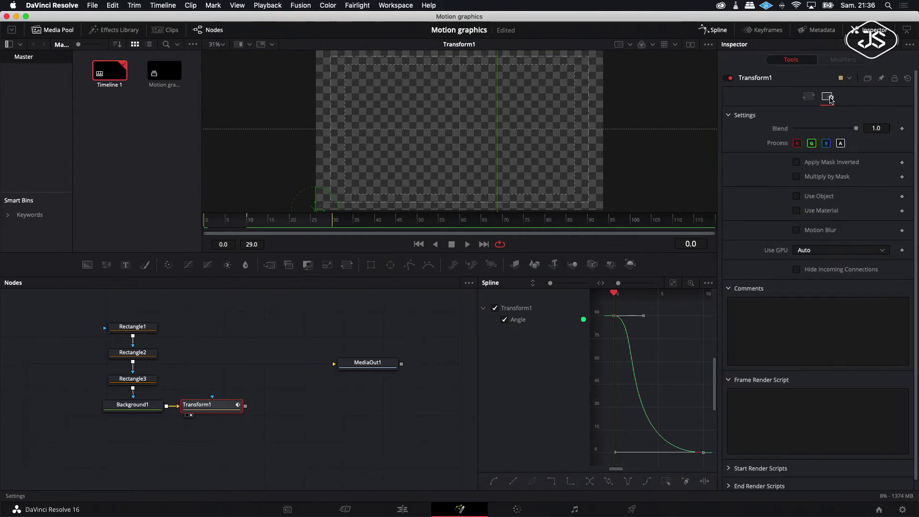
click(797, 231)
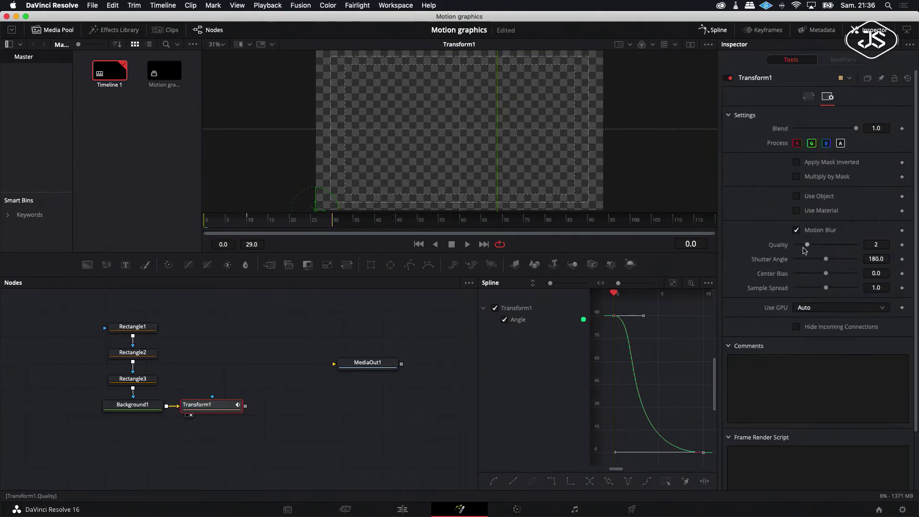
drag(807, 245, 842, 250)
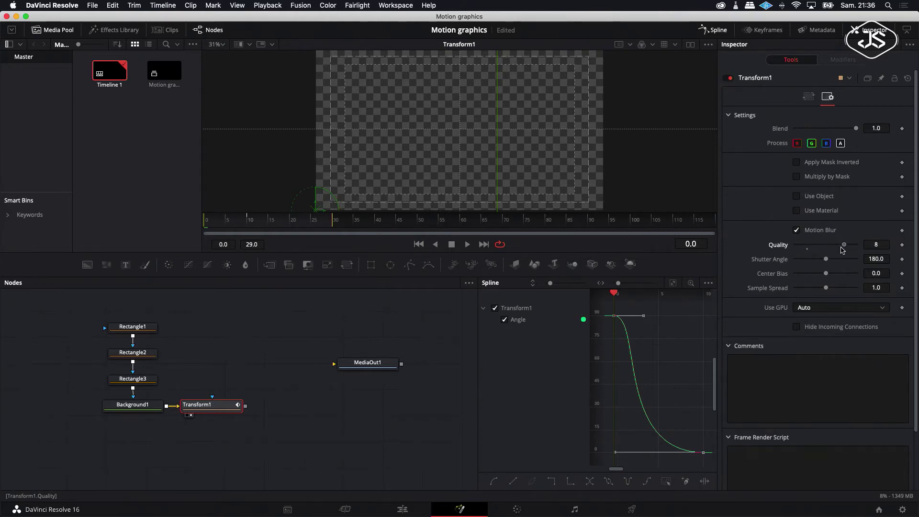
- Play the rotation animation, stop it, and move the playhead to frame 4 to examine the motion blur
click(468, 244)
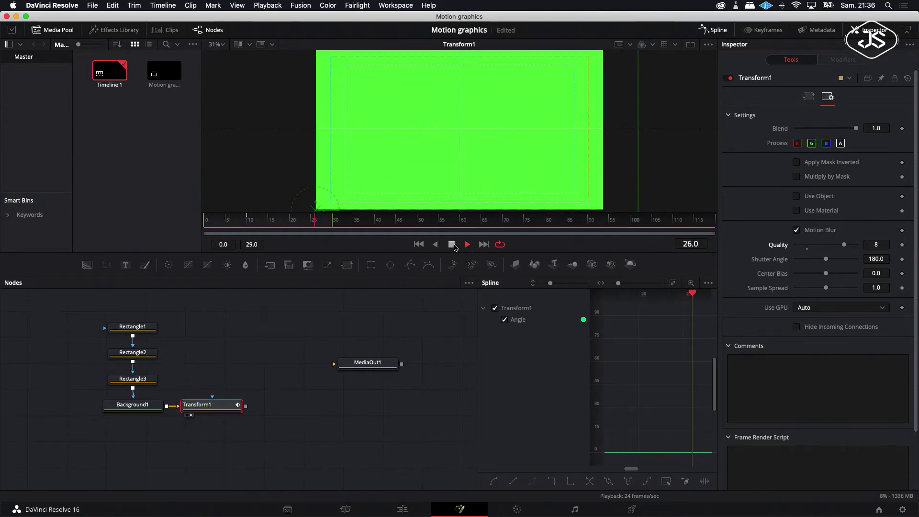
click(452, 245)
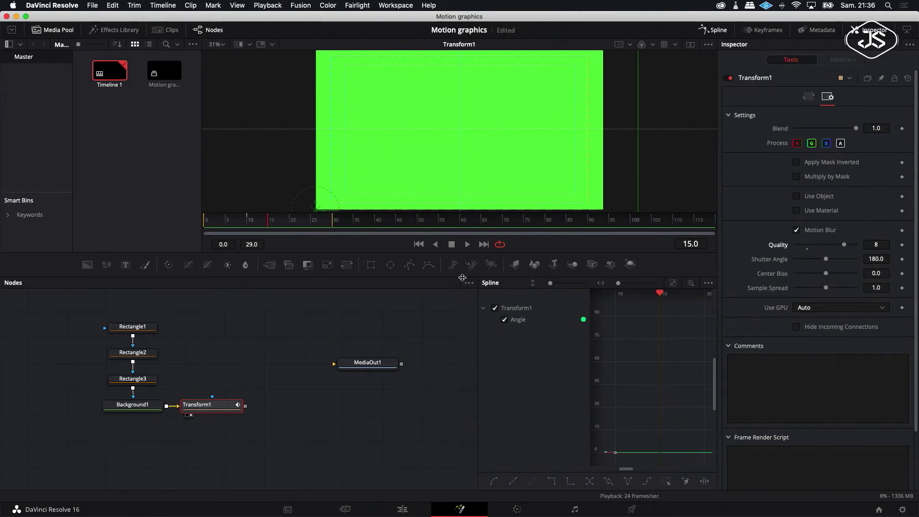
drag(266, 223, 222, 228)
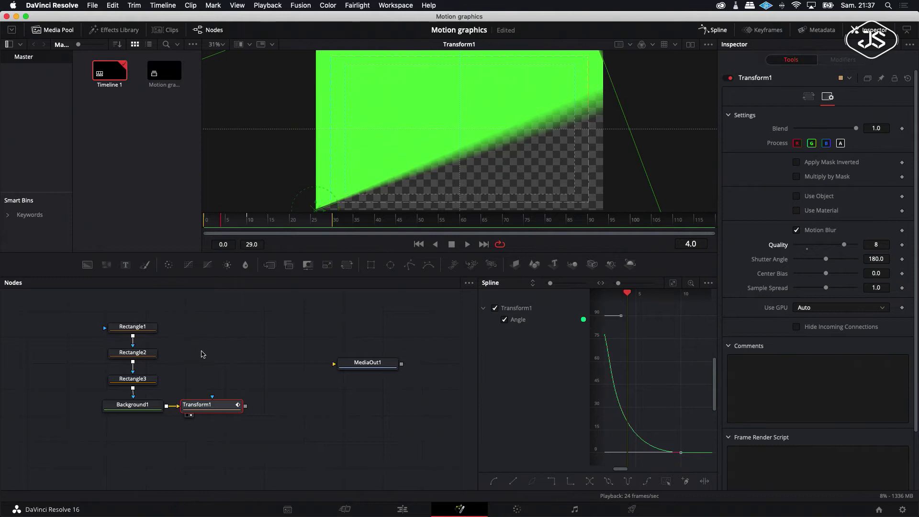
- Insert a Shadow effect node after Transform1, leaving a little space between Transform1 and Background1
drag(202, 409, 260, 412)
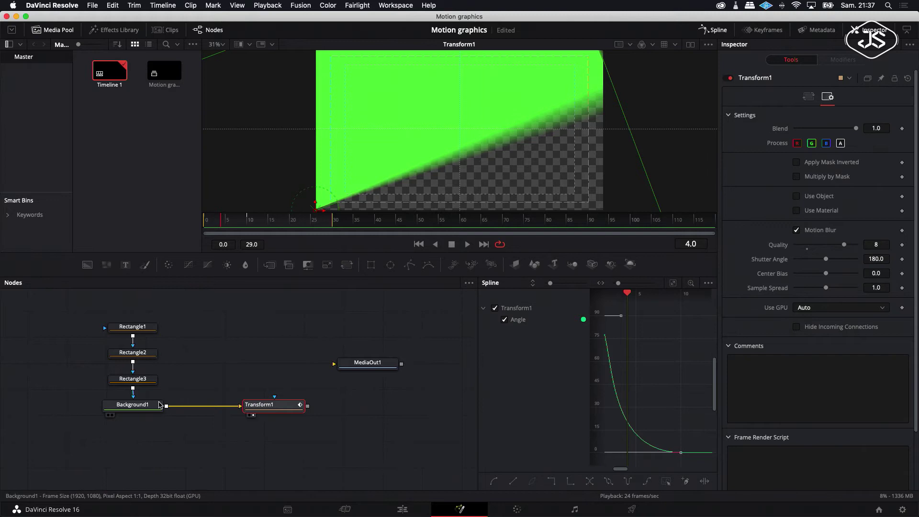
drag(267, 412, 227, 410)
right_click(224, 410)
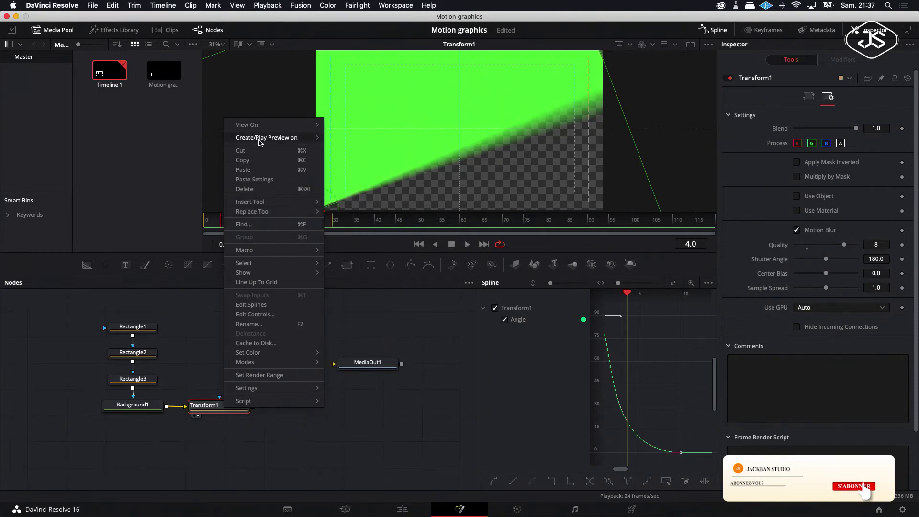
mouse_move(256, 262)
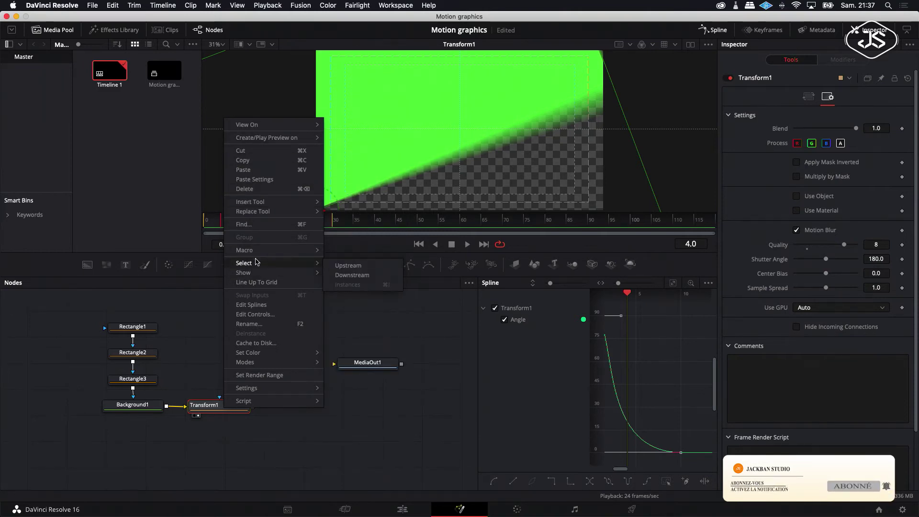
mouse_move(262, 204)
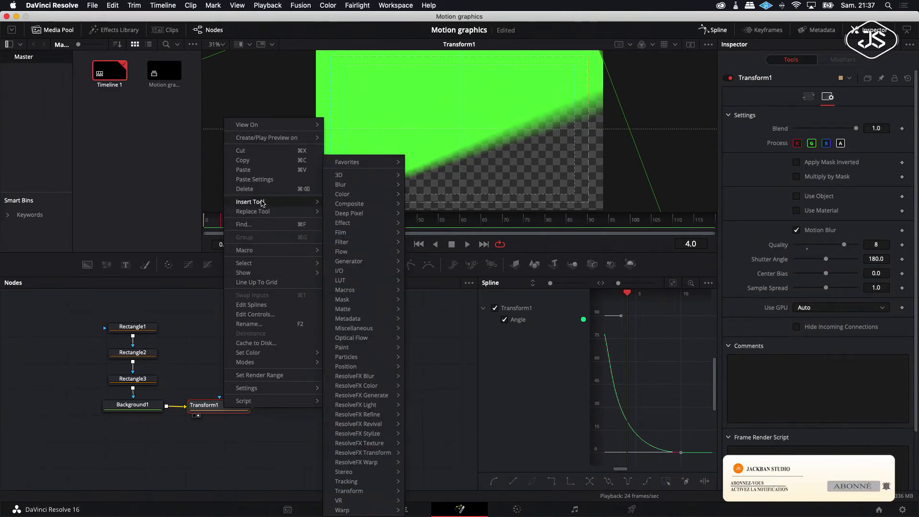
mouse_move(342, 223)
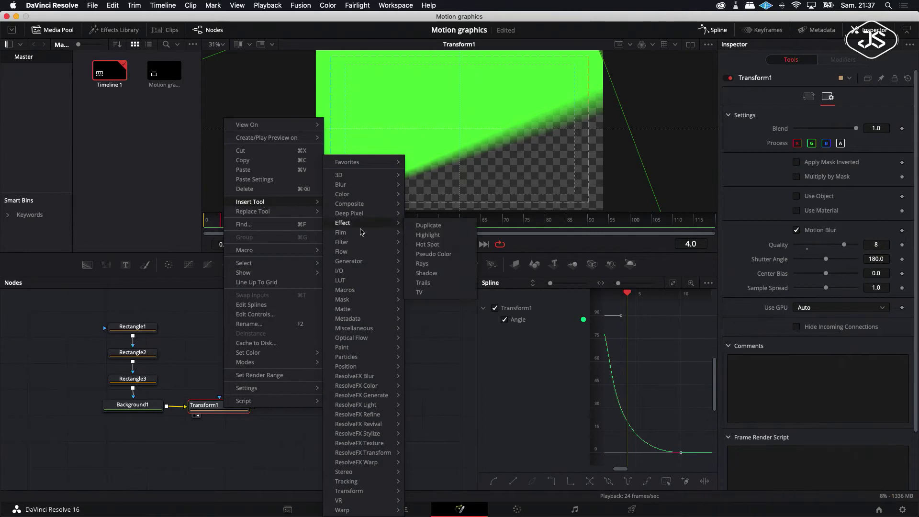
click(449, 276)
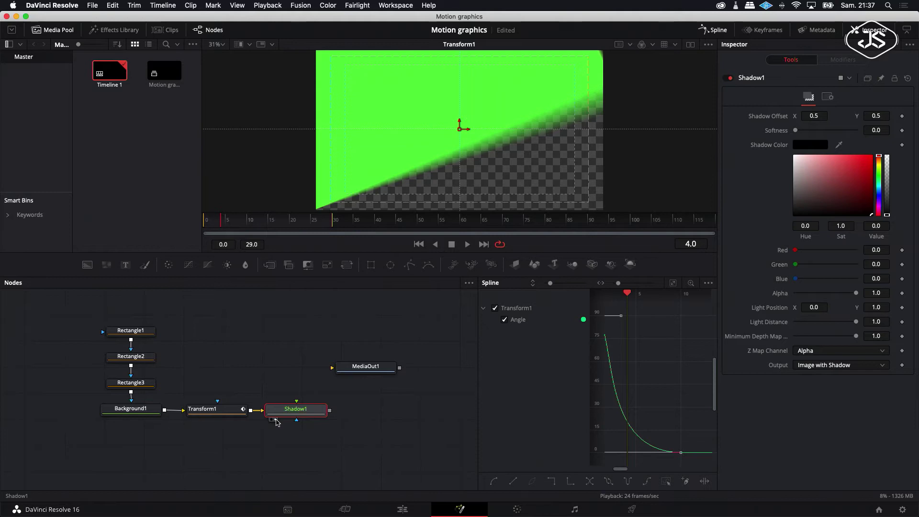
- Show Shadow1's output in the viewer and set the shadow's softness to about 0.0197
click(274, 420)
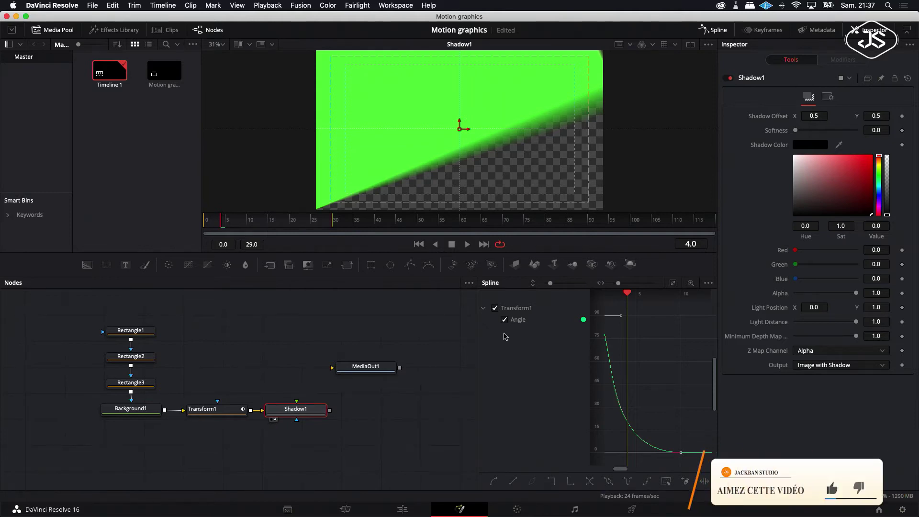
drag(795, 130, 812, 132)
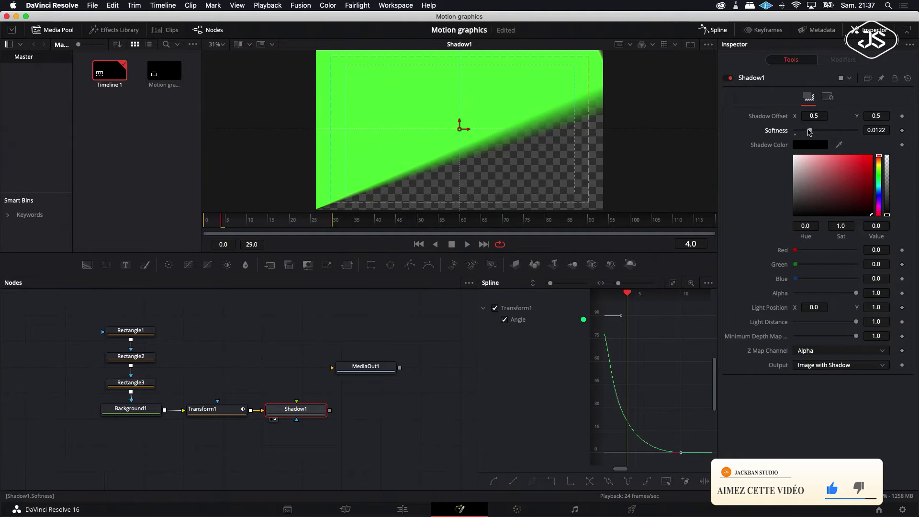
drag(812, 132, 822, 134)
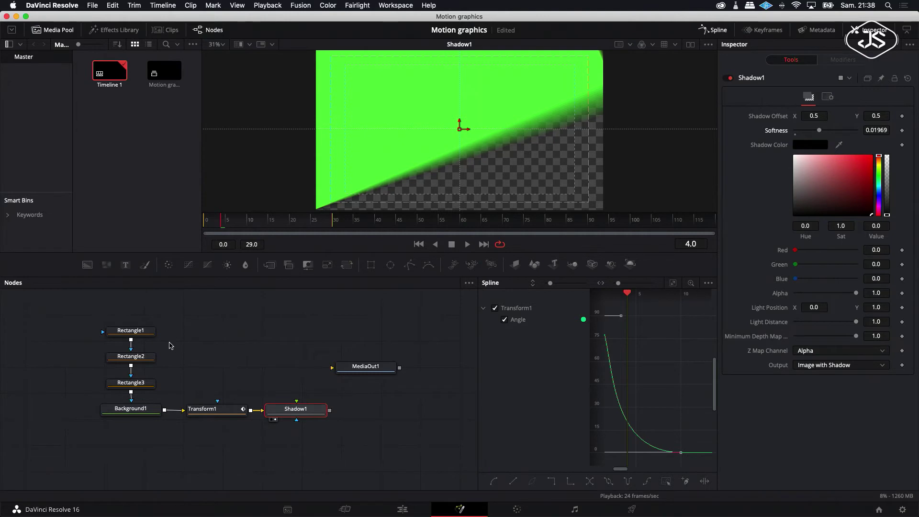
- Group the rectangle masks, Background1, Transform1 and Shadow1 into one node and place it lower in the node graph
drag(83, 319, 309, 451)
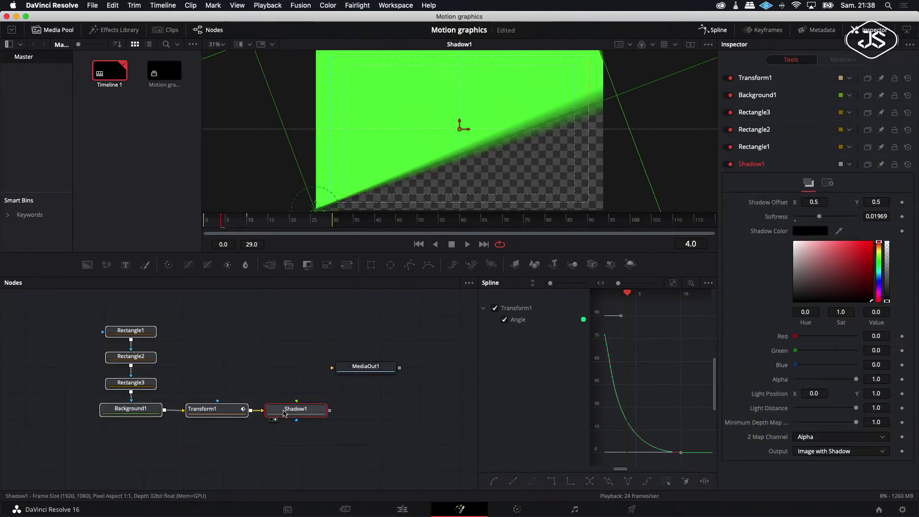
right_click(284, 413)
click(307, 241)
drag(222, 330, 206, 410)
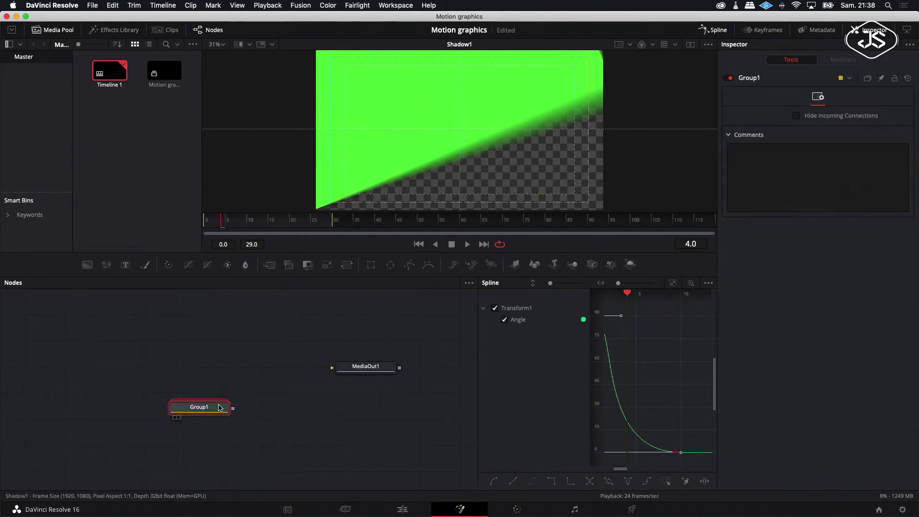
- Duplicate Group1 by copy and paste, and place the copy just above the original
right_click(205, 409)
mouse_move(226, 205)
click(222, 365)
click(223, 365)
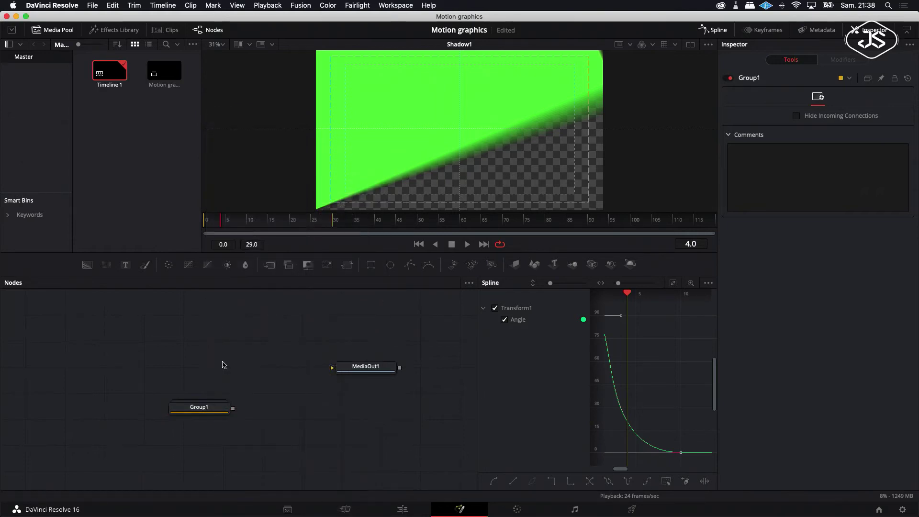
right_click(225, 365)
click(245, 346)
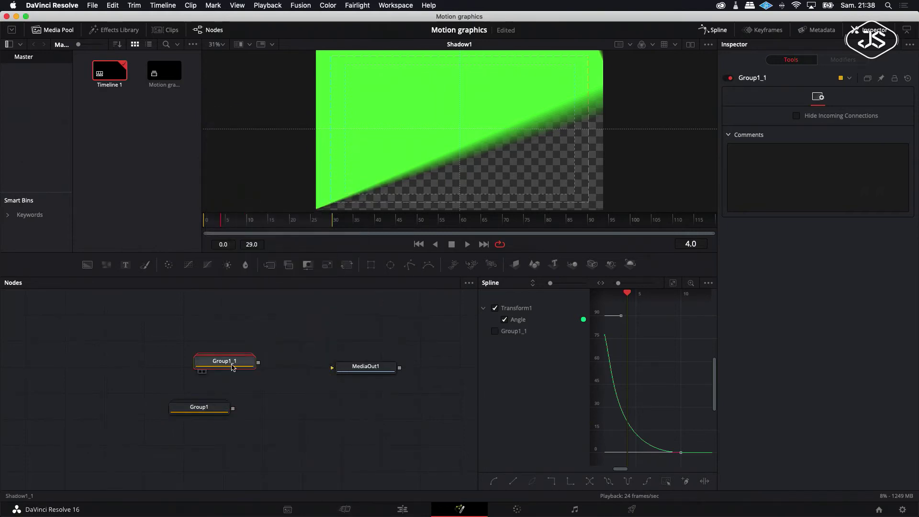
drag(215, 373, 197, 386)
- Turn on grid arrangement for the nodes and align Group1_1 directly above Group1
right_click(243, 345)
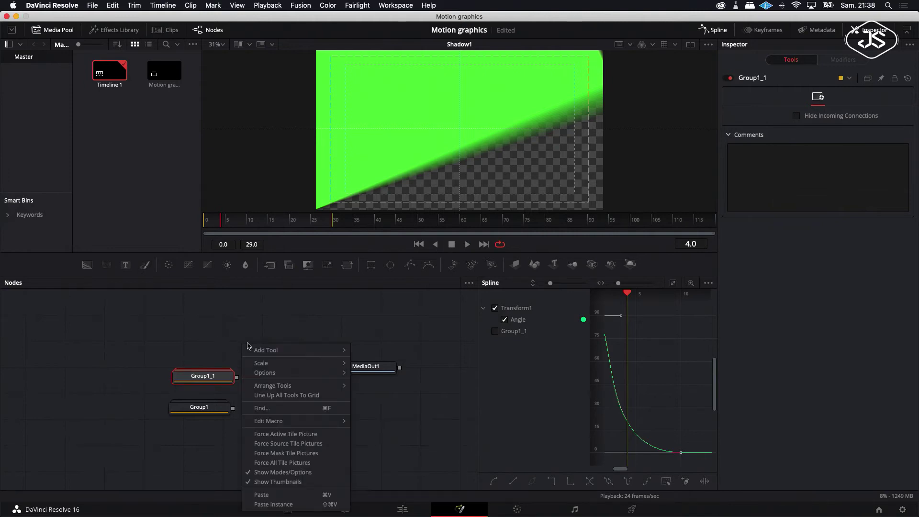
mouse_move(287, 387)
click(397, 397)
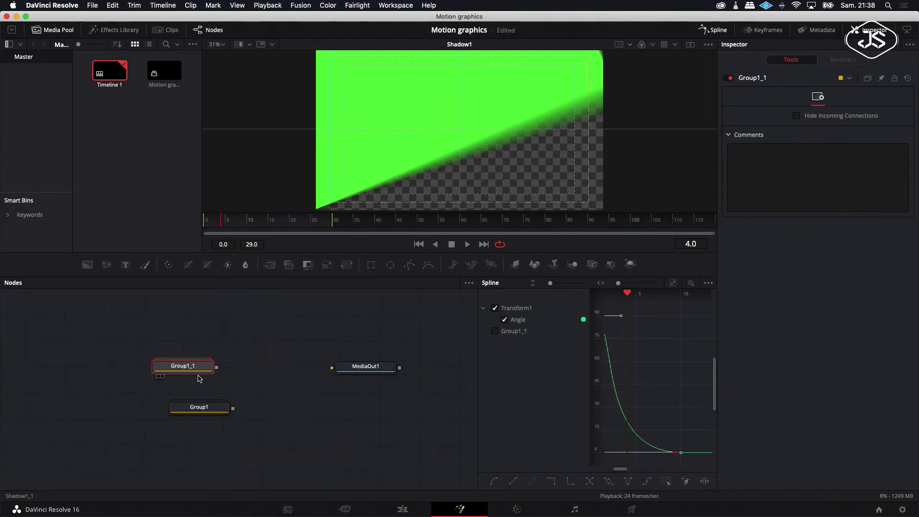
click(170, 413)
drag(177, 371, 177, 396)
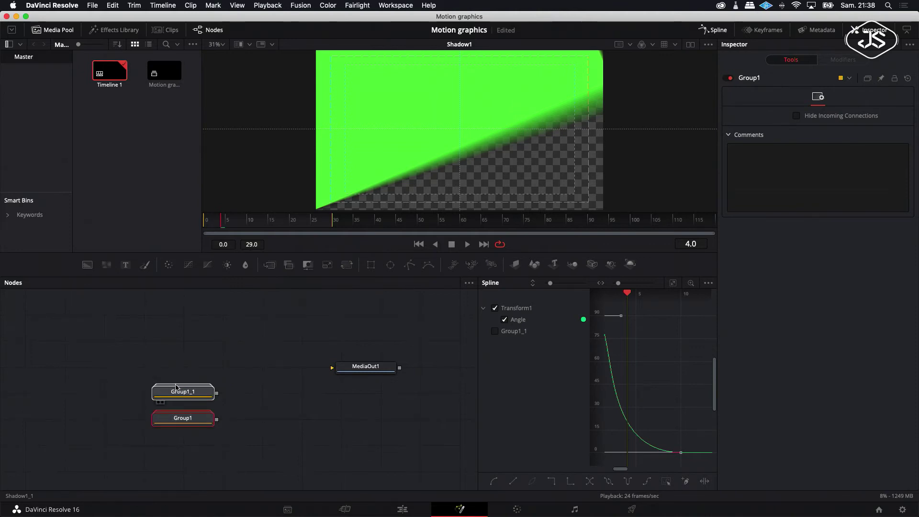
- Paste two more copies of the group and stack them above Group1_1 in the same column
click(207, 367)
right_click(256, 357)
click(269, 348)
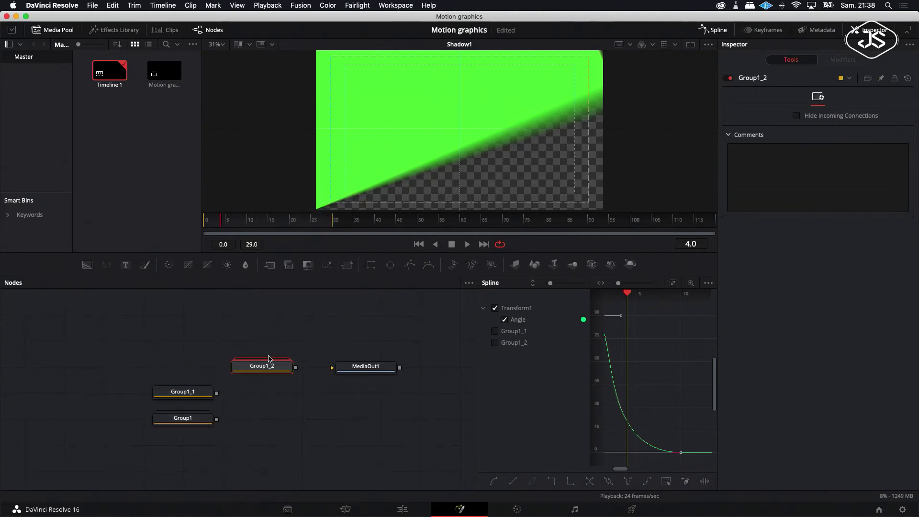
drag(258, 372, 196, 373)
click(255, 371)
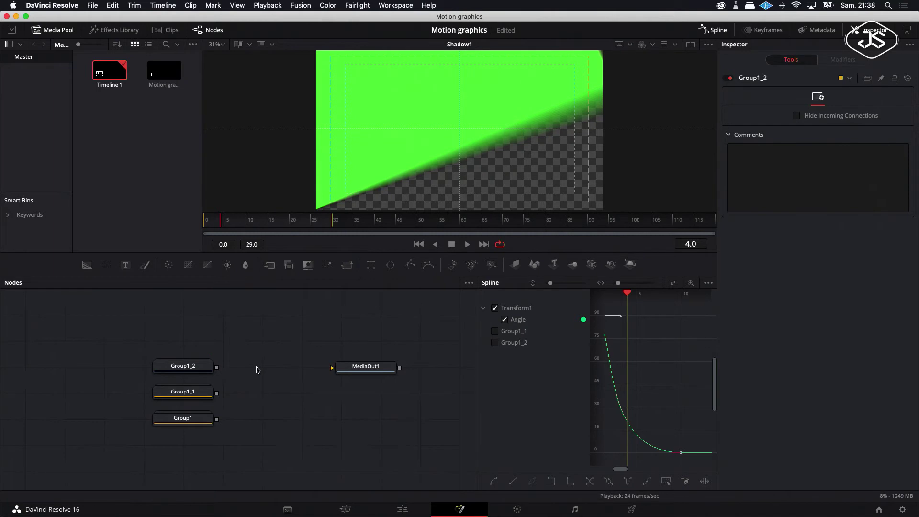
right_click(257, 371)
click(277, 351)
drag(277, 367, 204, 338)
- Combine the four groups through three chained Merge nodes, move MediaOut1 farther away, and show Merge3 in the viewer
drag(217, 393, 251, 395)
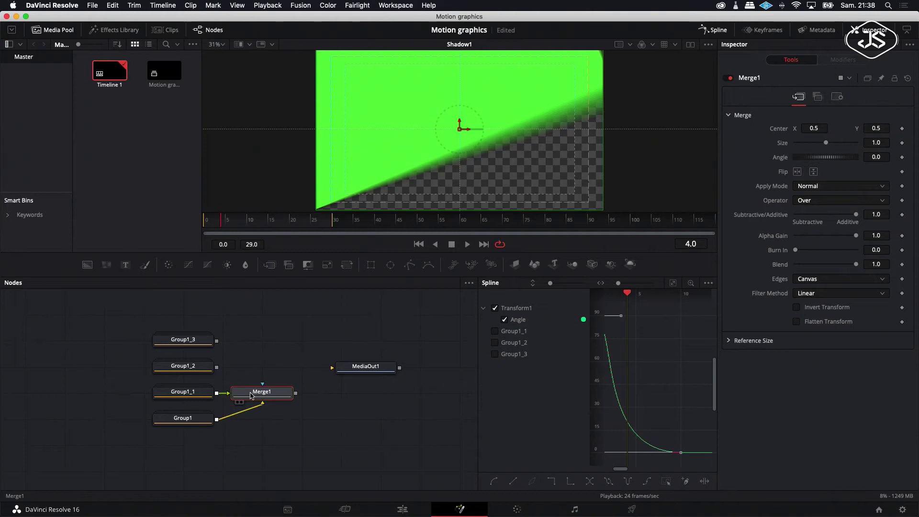
drag(217, 367, 247, 368)
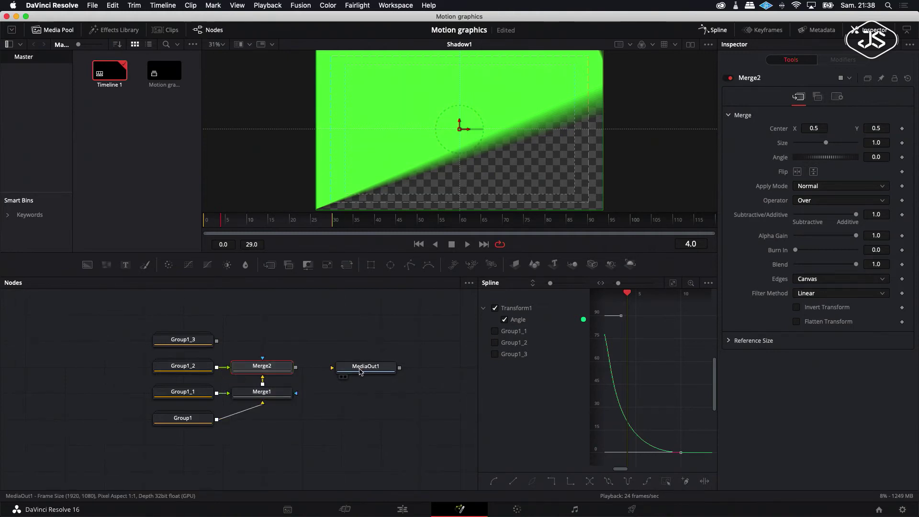
drag(366, 366, 420, 366)
drag(218, 341, 243, 344)
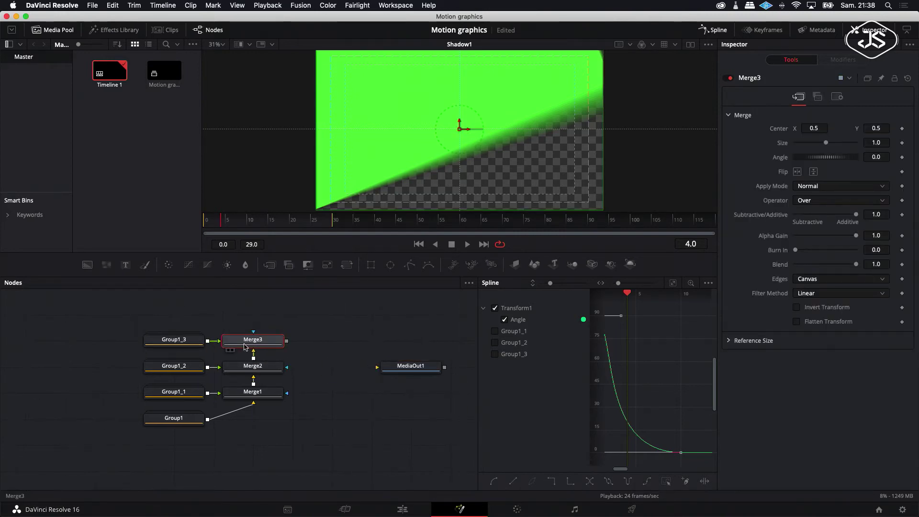
click(230, 349)
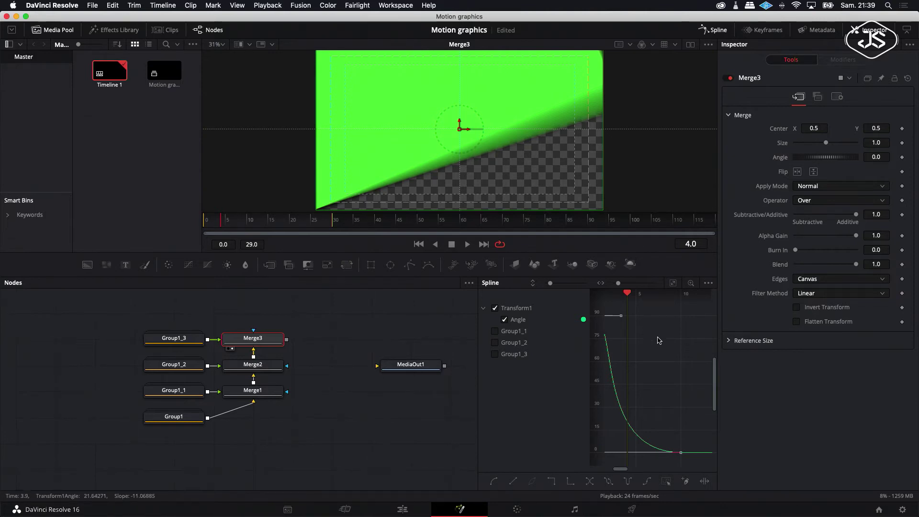
- Replace the Spline editor with the Keyframes editor and fit all node tracks in it
click(714, 30)
click(764, 31)
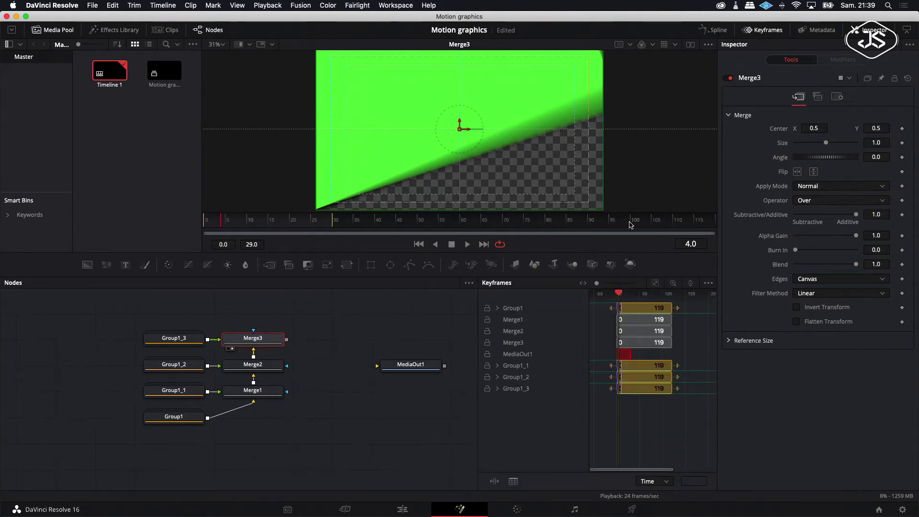
click(656, 288)
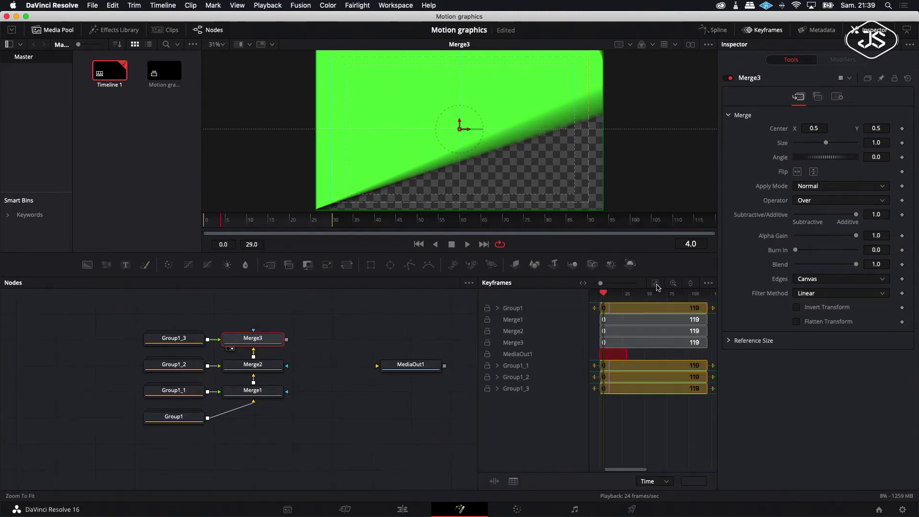
- Stagger the Group1_1, Group1_2 and Group1_3 tracks to start at frames 10, 20 and 30, and preview the animation up to frame 10
drag(619, 365, 651, 389)
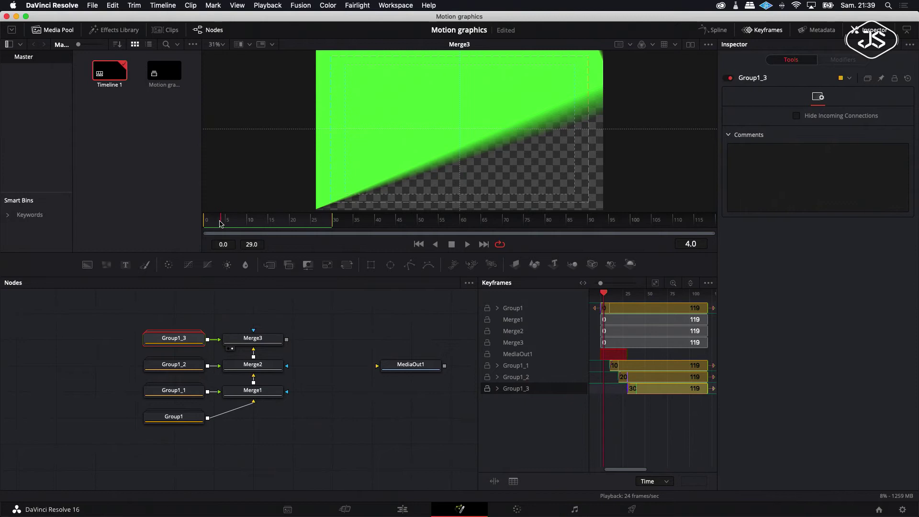
drag(221, 223, 230, 224)
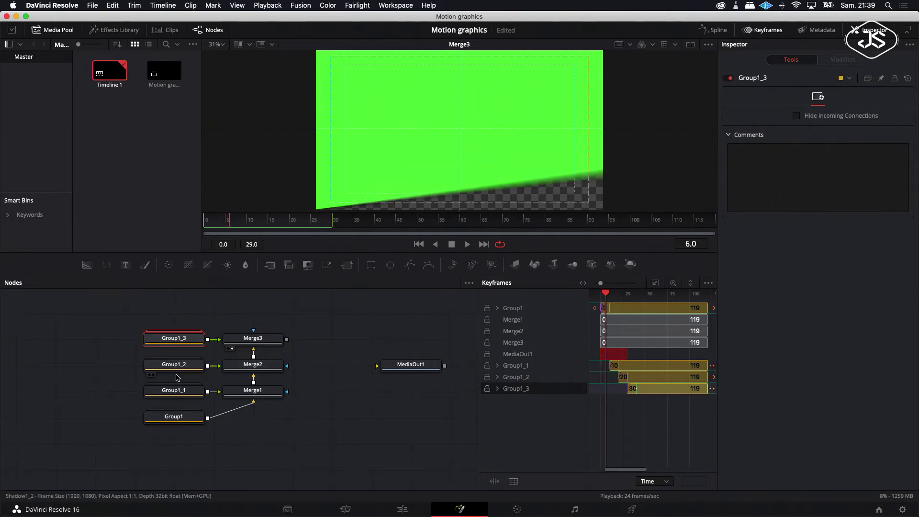
drag(231, 223, 249, 224)
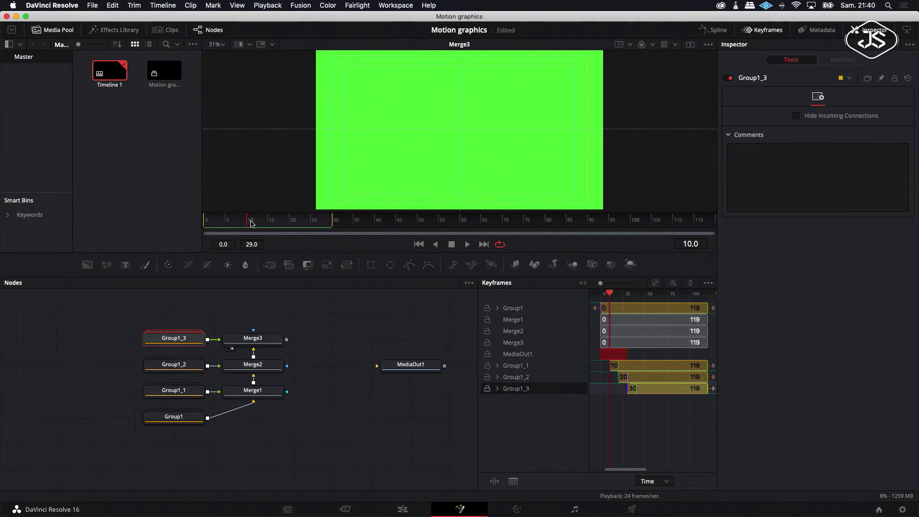
- At frame 13, recolour Background1_1 inside Group1_1 to orange with a hue of about 0.104, and collapse the group
drag(249, 221, 263, 223)
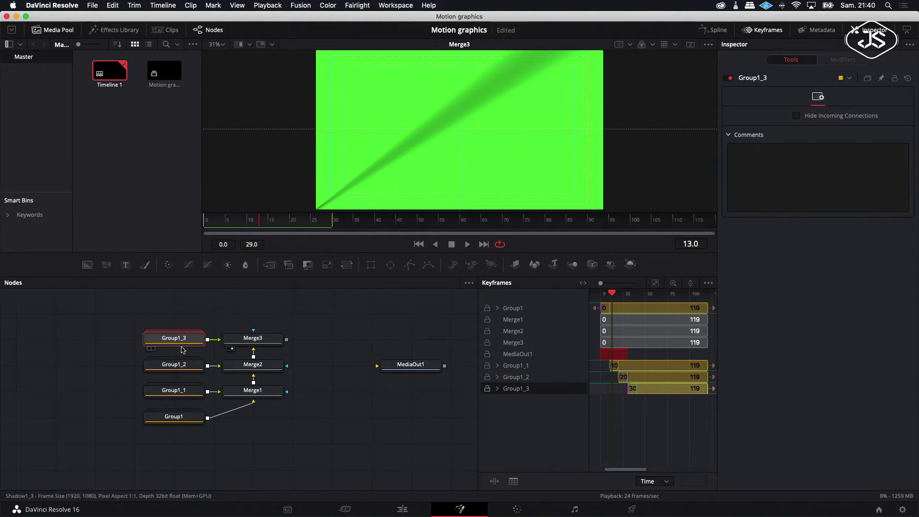
double_click(168, 391)
click(94, 478)
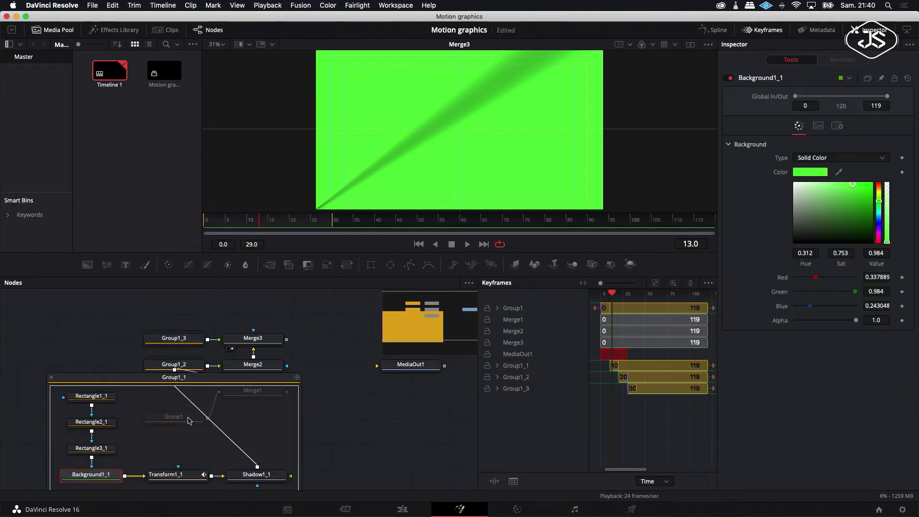
click(879, 188)
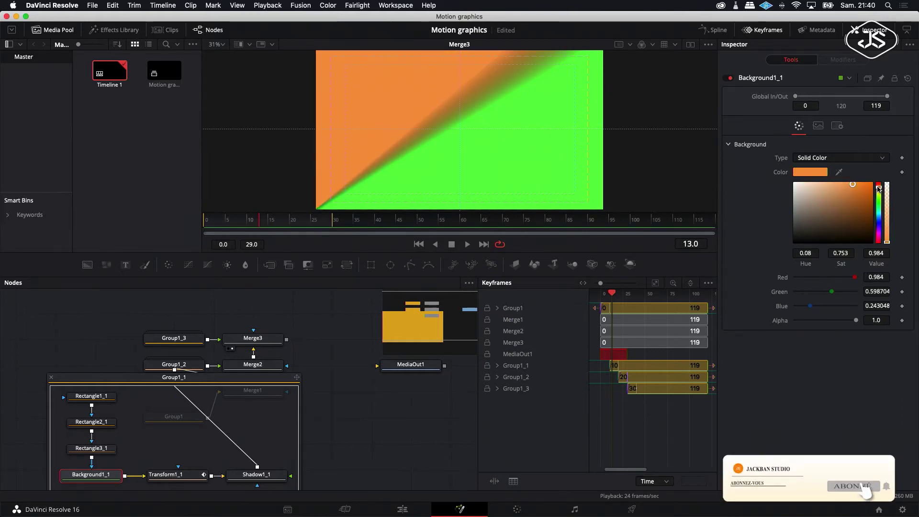
click(879, 191)
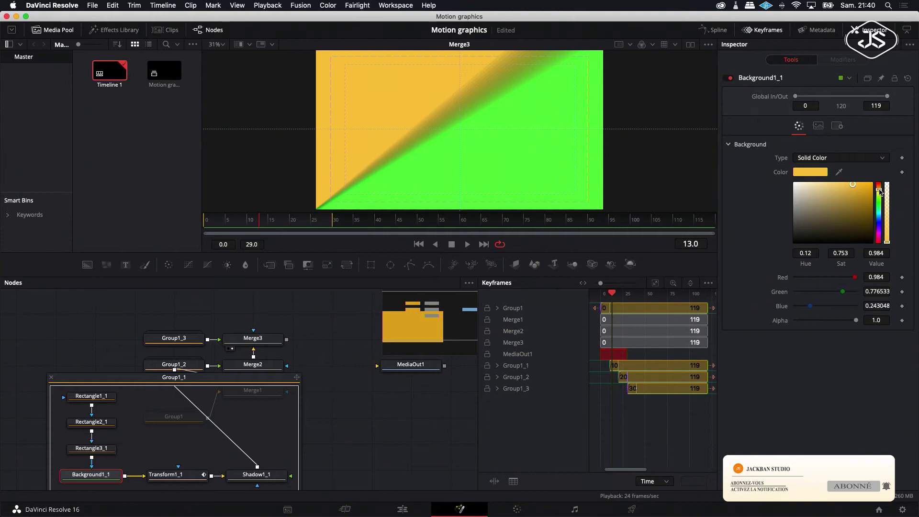
drag(880, 192, 879, 191)
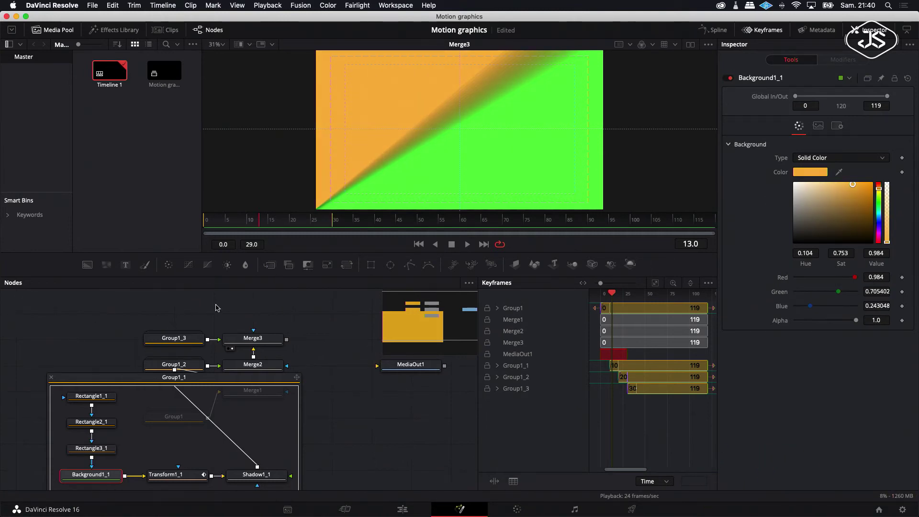
click(52, 377)
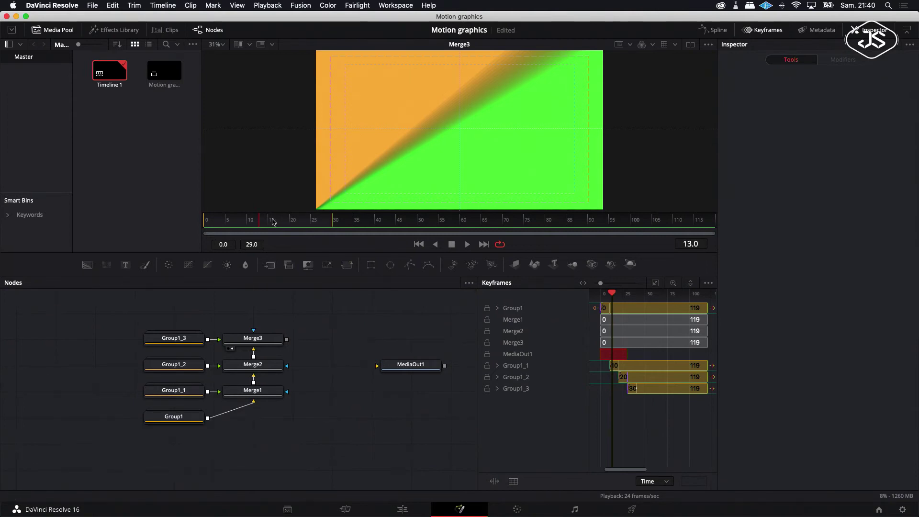
- At frame 22, recolour Background1_2 inside Group1_2 to mint green with a hue of about 0.432, and collapse the group
drag(258, 221, 299, 224)
double_click(170, 365)
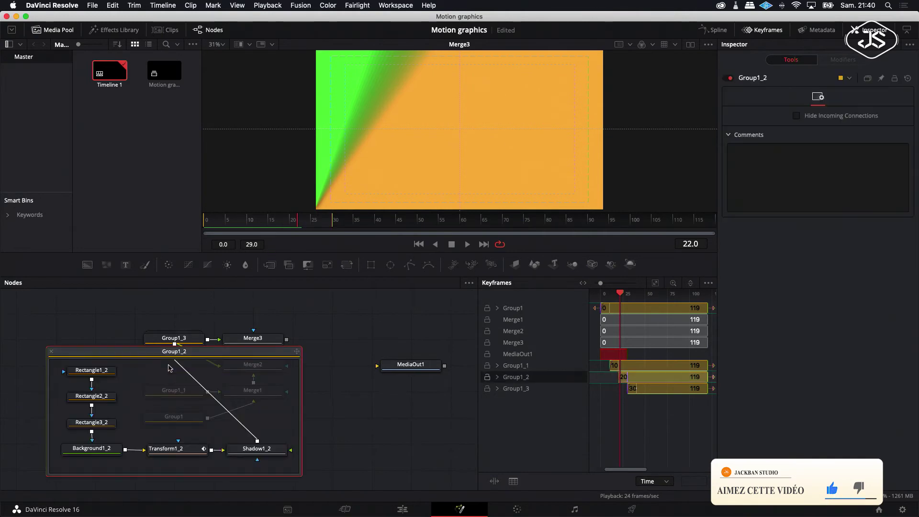
click(90, 453)
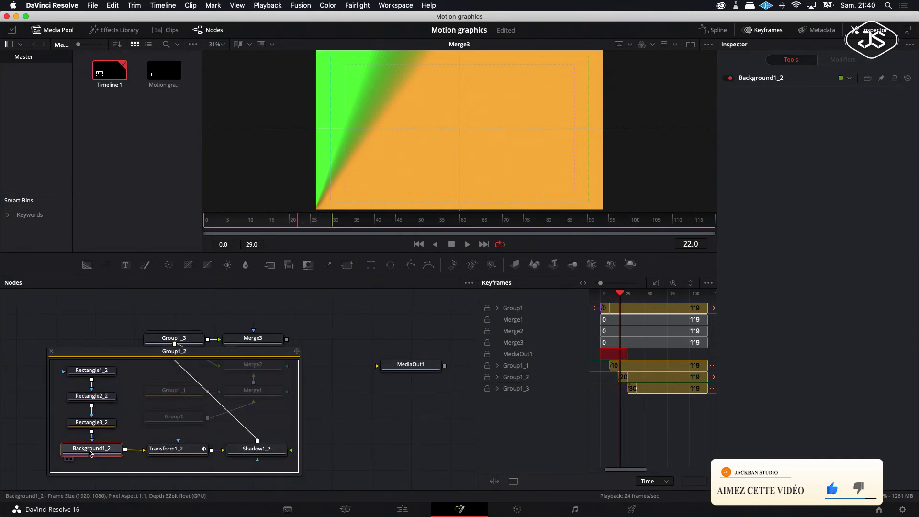
click(91, 449)
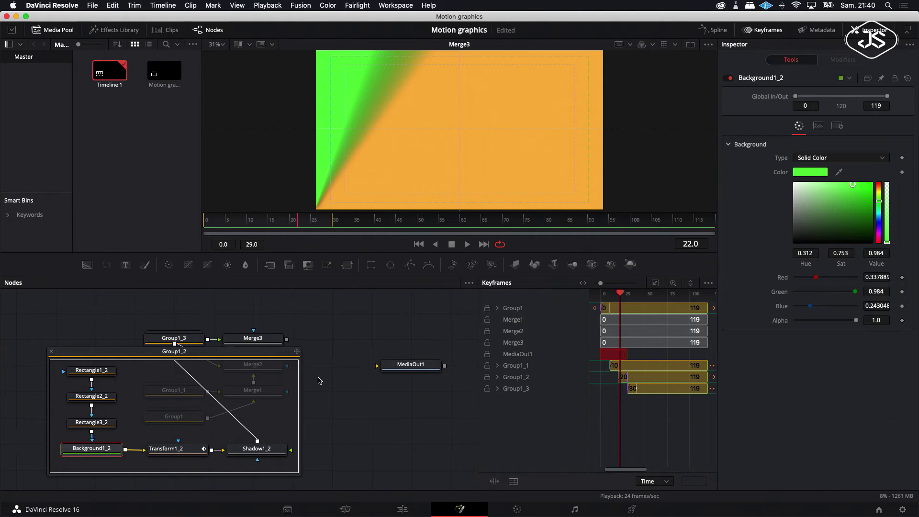
drag(880, 203, 879, 213)
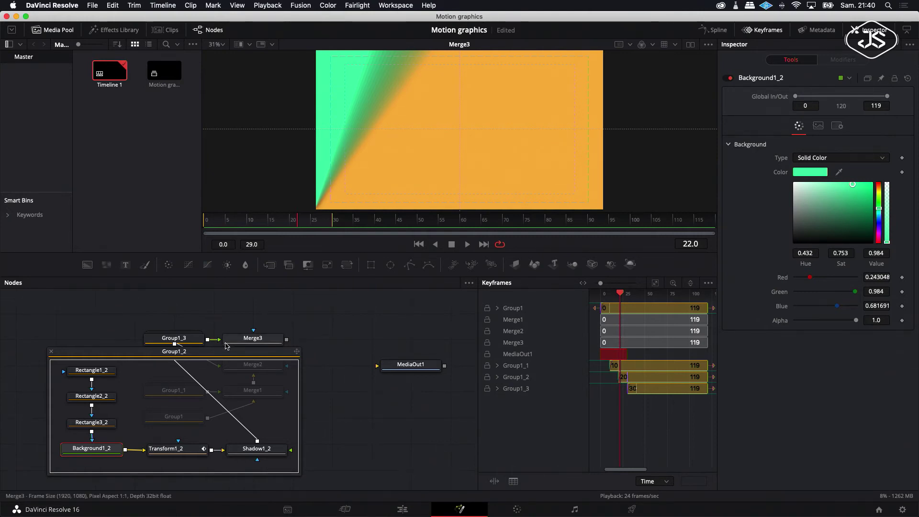
click(51, 352)
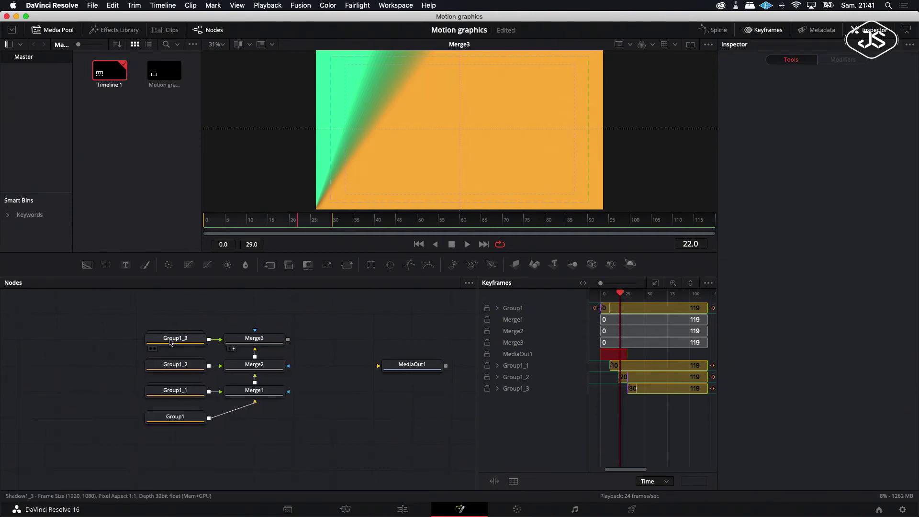
- Extend the end of the render range to frame 59 and move the playhead to frame 34
scroll(220, 368, right, 2)
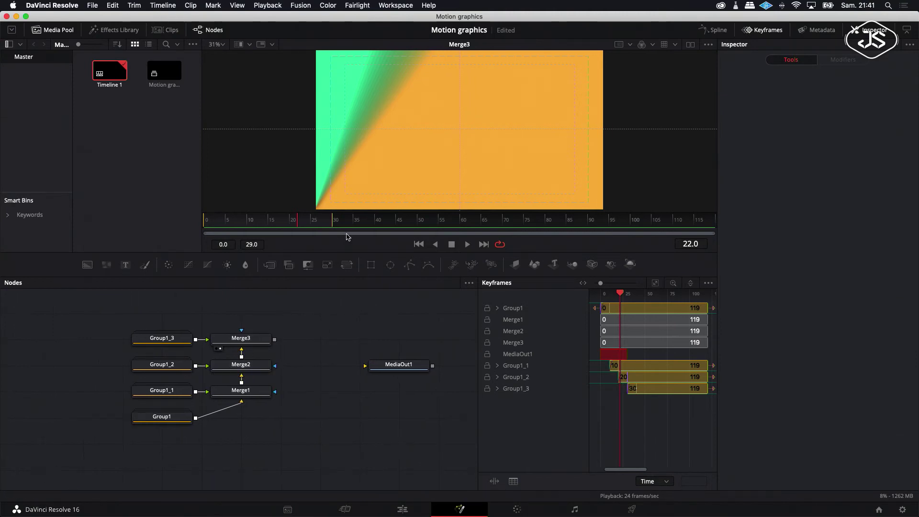
drag(386, 228, 443, 231)
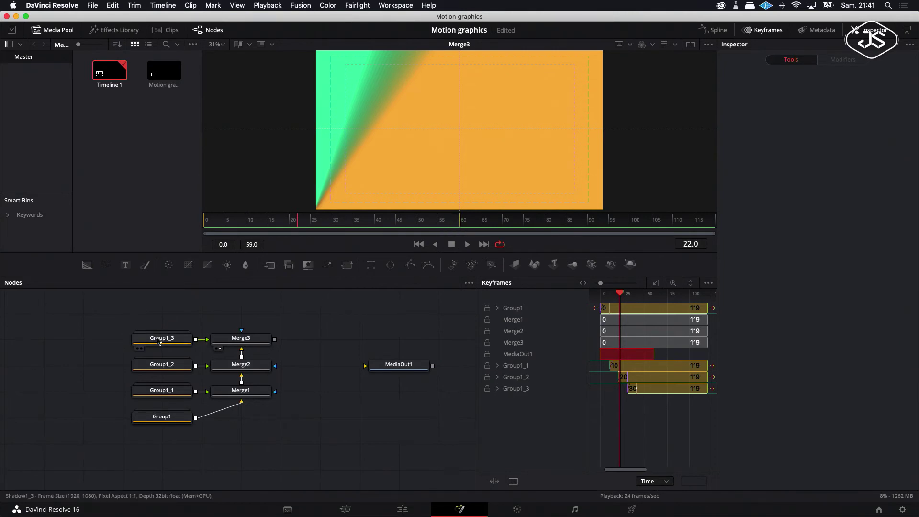
mouse_move(170, 357)
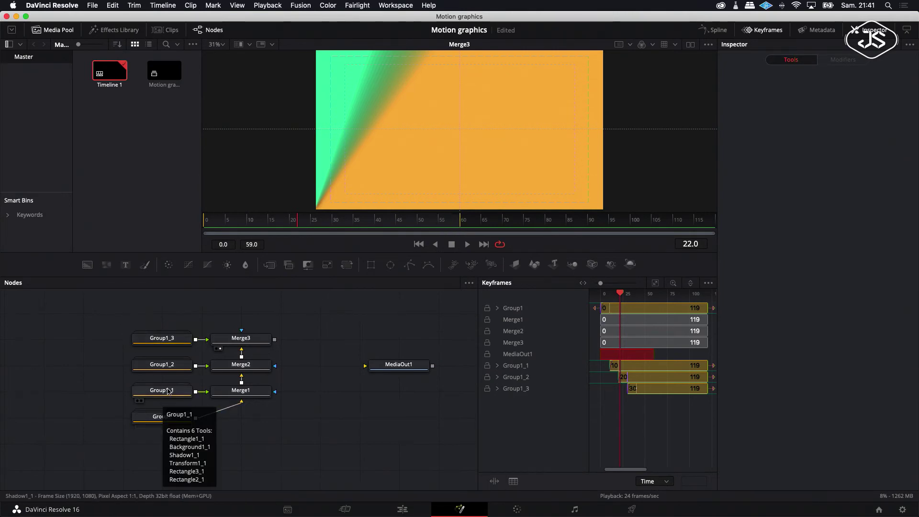
click(308, 224)
drag(308, 224, 350, 227)
- Recolour Background1_3 inside Group1_3 to dark red with hue 0.968, saturation about 0.958 and value about 0.315, and collapse the group
click(161, 343)
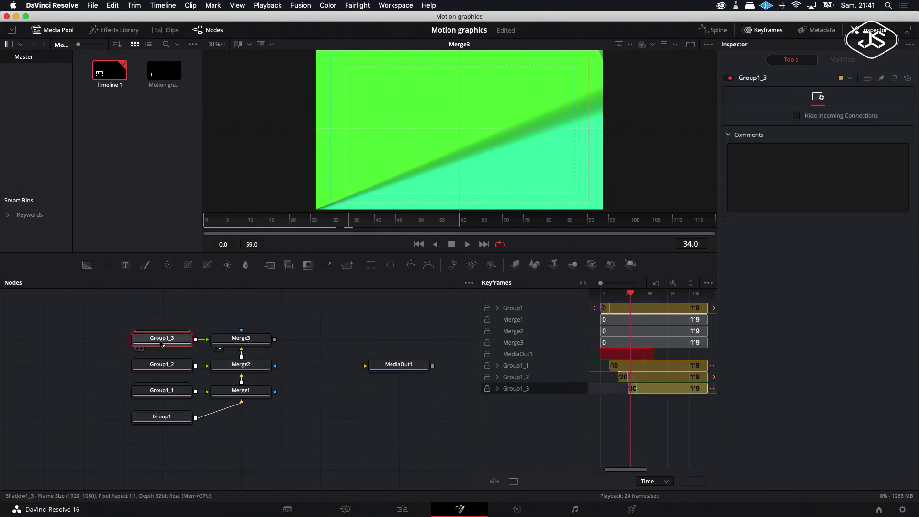
double_click(166, 340)
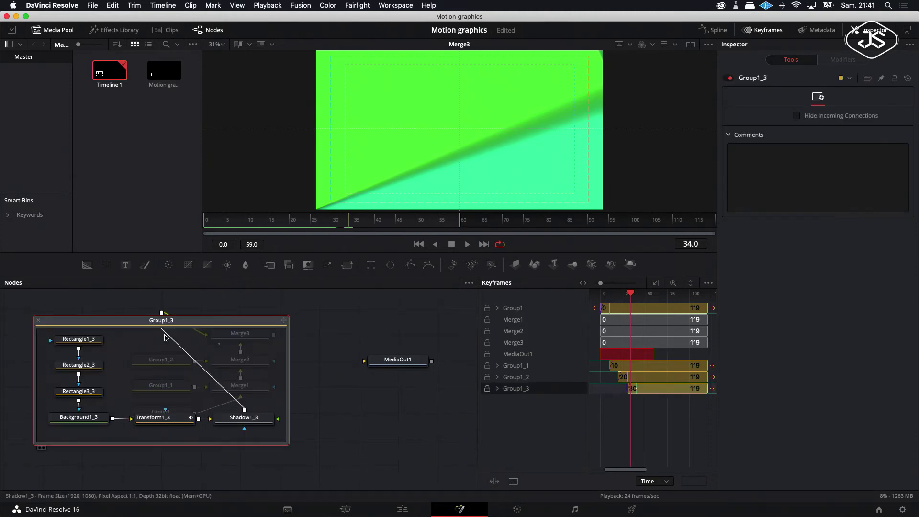
click(78, 419)
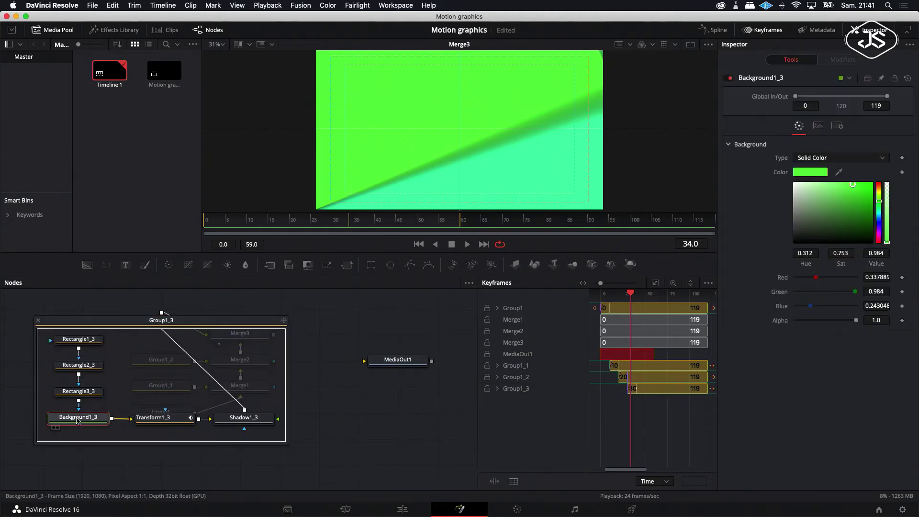
click(881, 235)
drag(881, 236, 880, 241)
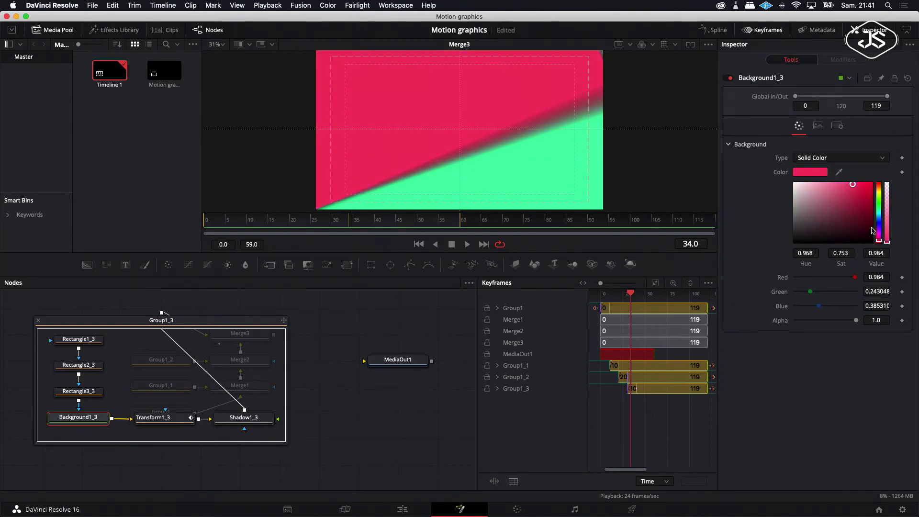
click(870, 224)
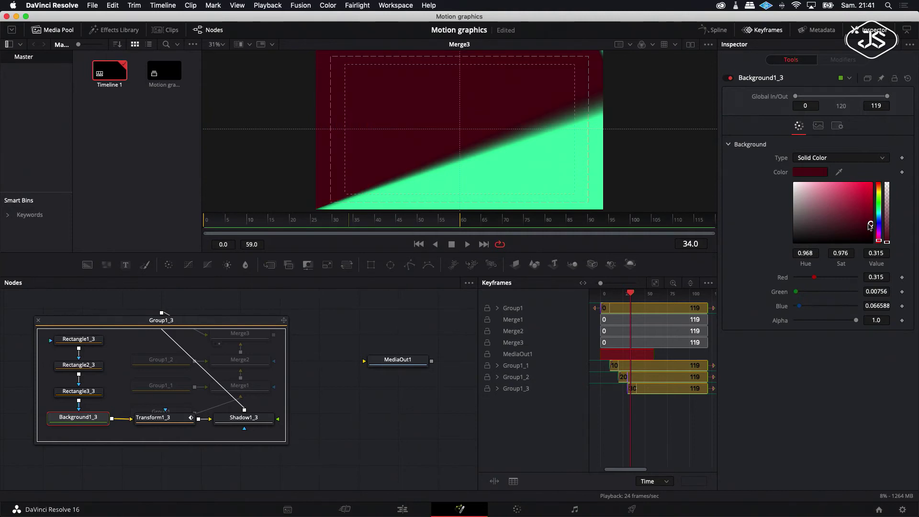
drag(871, 225, 869, 225)
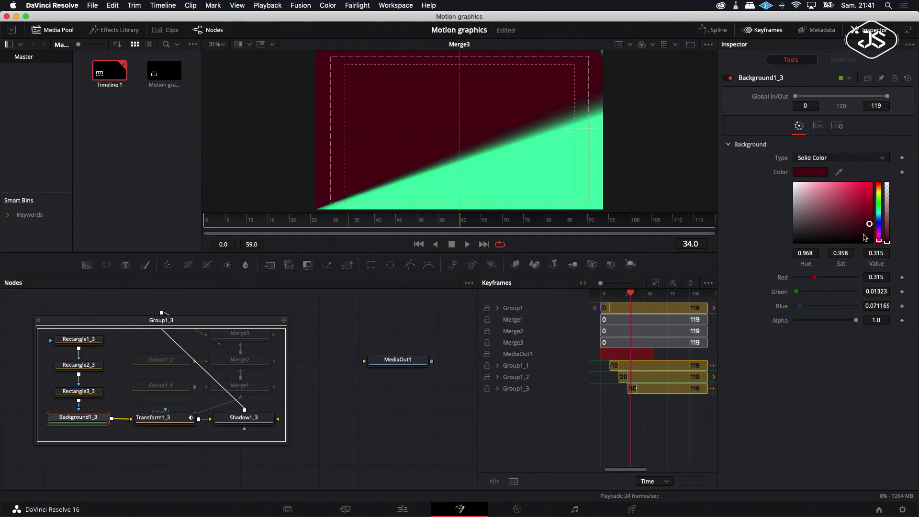
click(37, 322)
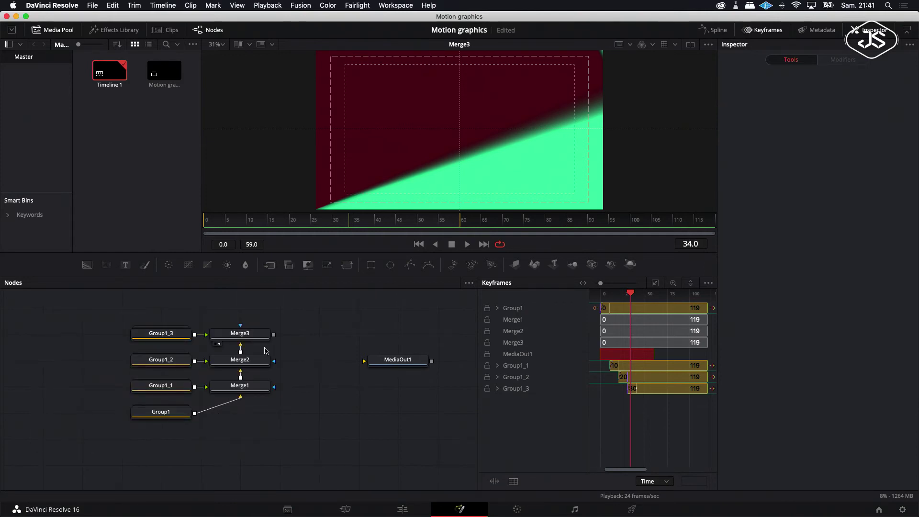
- Ungroup Group1_3 and shift its nodes so that Shadow1_3 sits directly beside Merge3, above Group1_2
double_click(164, 335)
click(38, 320)
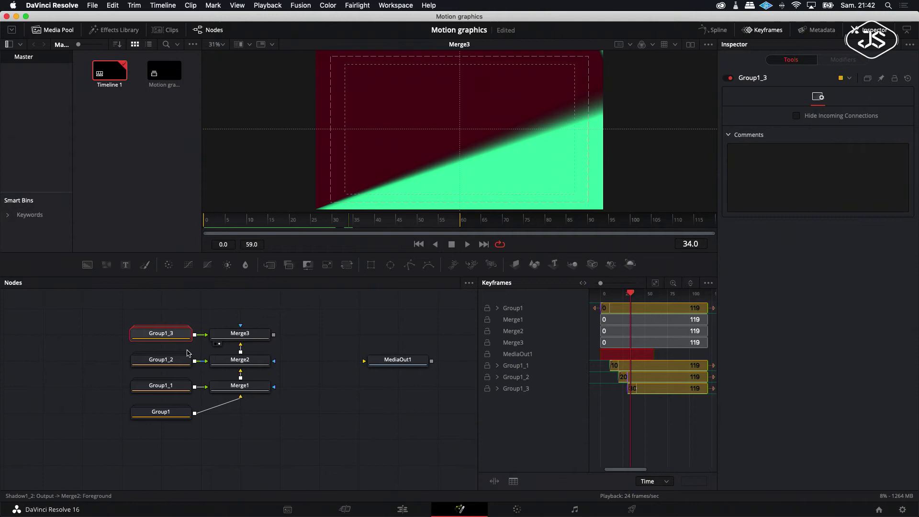
right_click(164, 340)
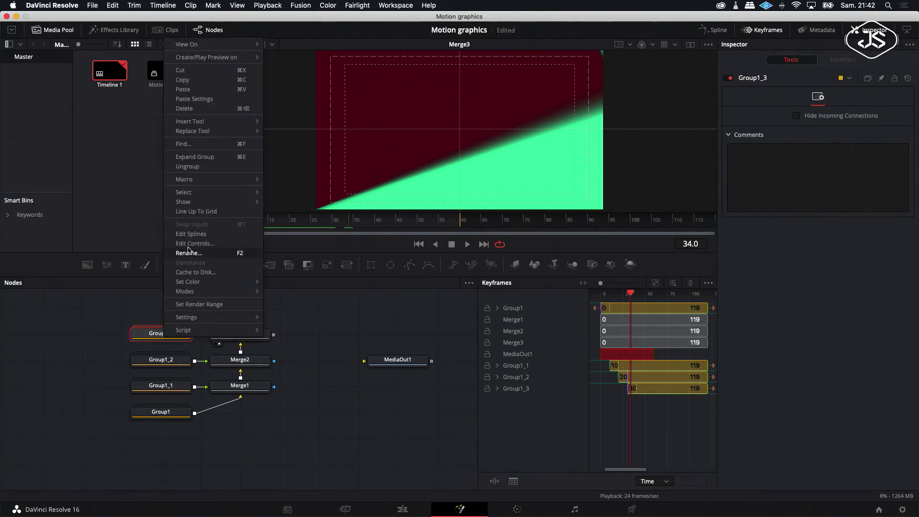
click(194, 168)
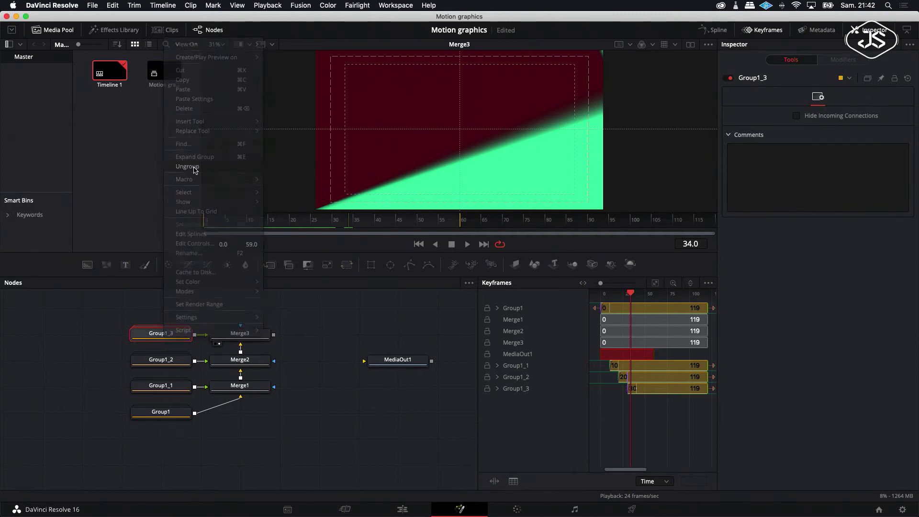
drag(247, 379, 172, 332)
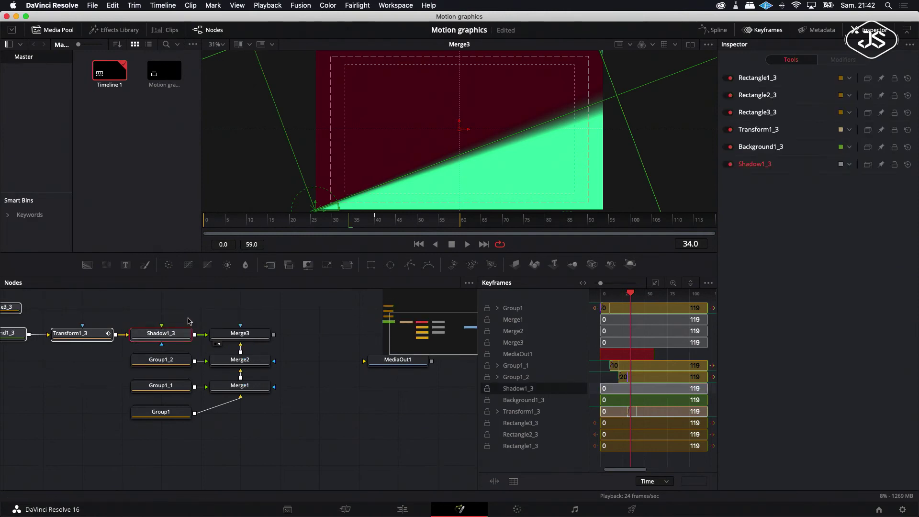
scroll(189, 318, up, 5)
scroll(189, 319, left, 4)
scroll(200, 324, up, 2)
scroll(200, 323, left, 3)
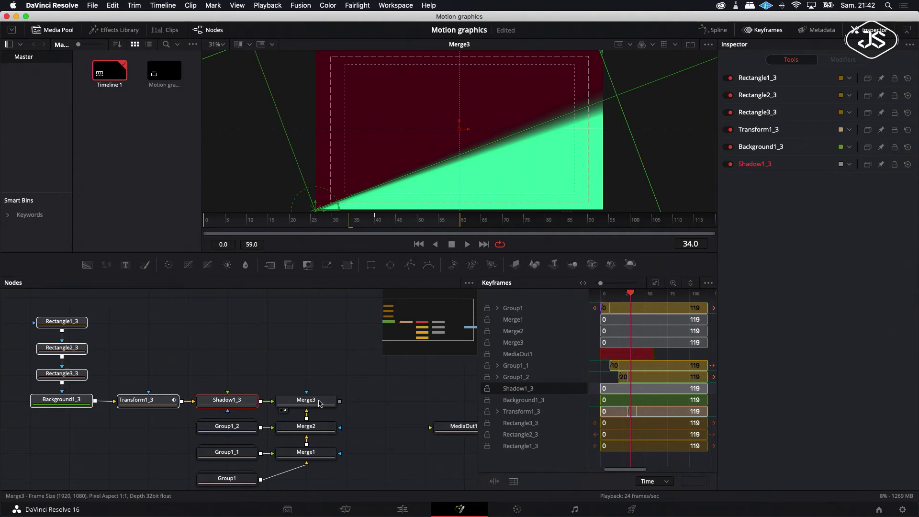
click(354, 381)
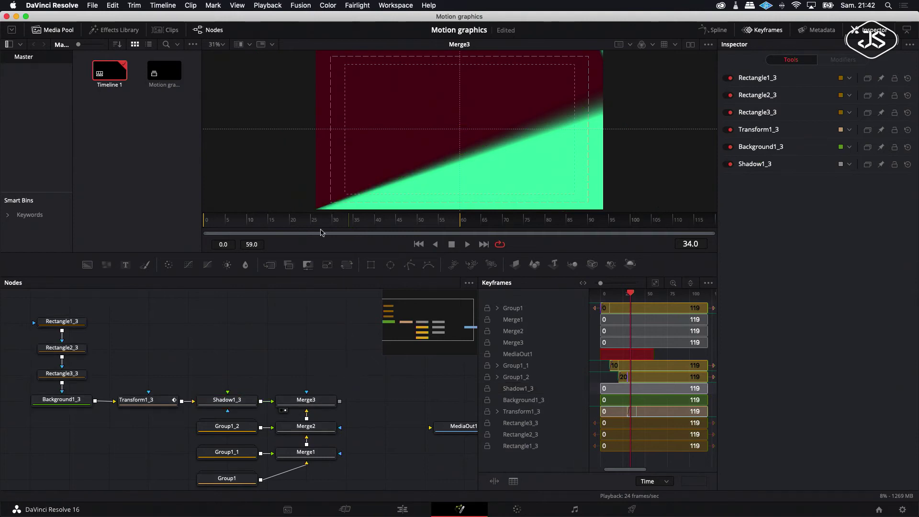
- At frame 0, add a Background node near Merge3, merge Merge3's output over it, and show the new Merge4 in the viewer
drag(347, 221, 191, 227)
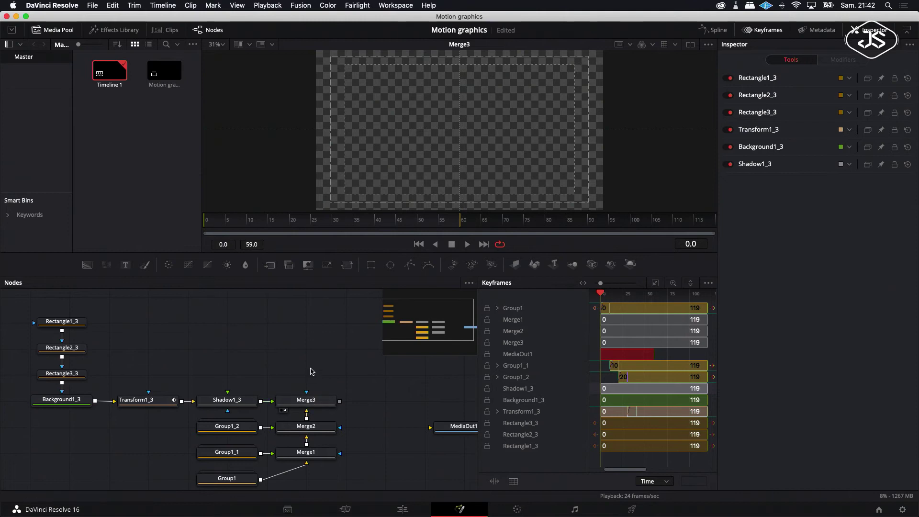
click(87, 264)
drag(193, 316, 408, 393)
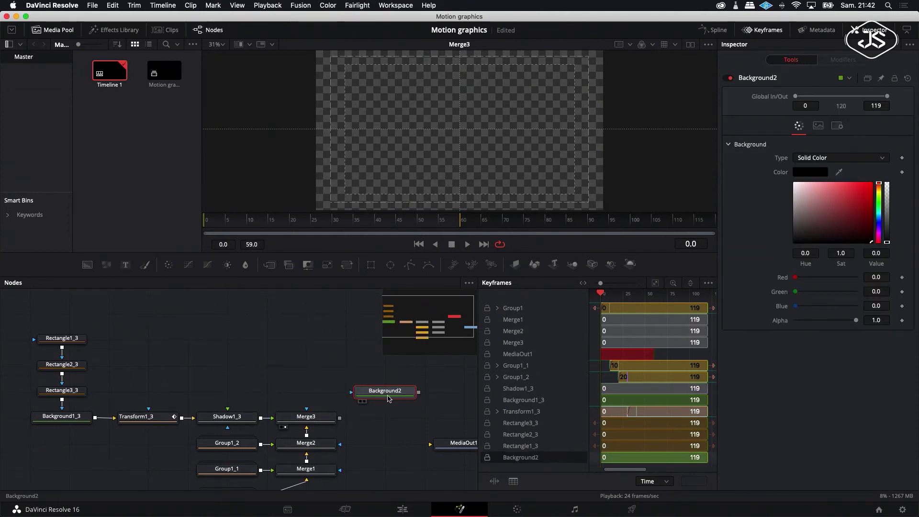
drag(339, 417, 417, 393)
click(362, 428)
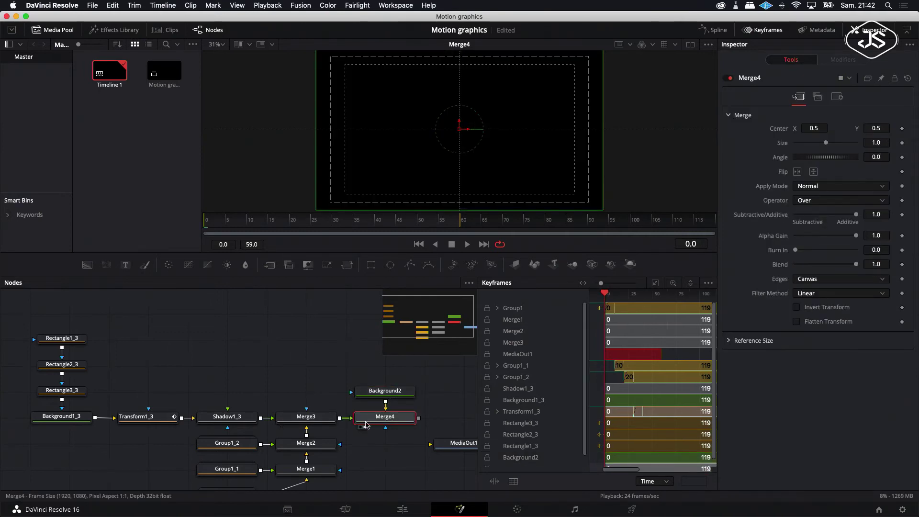
- Recolour Background2 to a dark purple with hue 0.8, saturation about 0.873 and value about 0.331
click(385, 390)
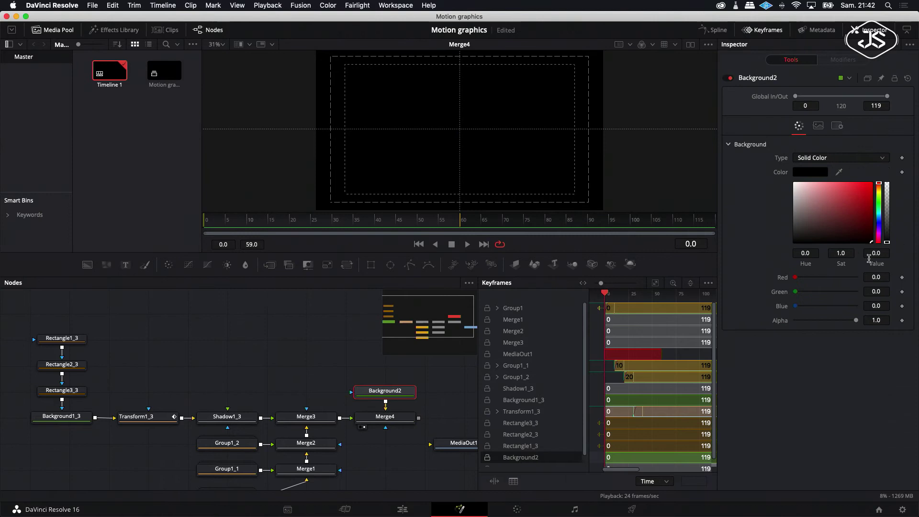
click(878, 234)
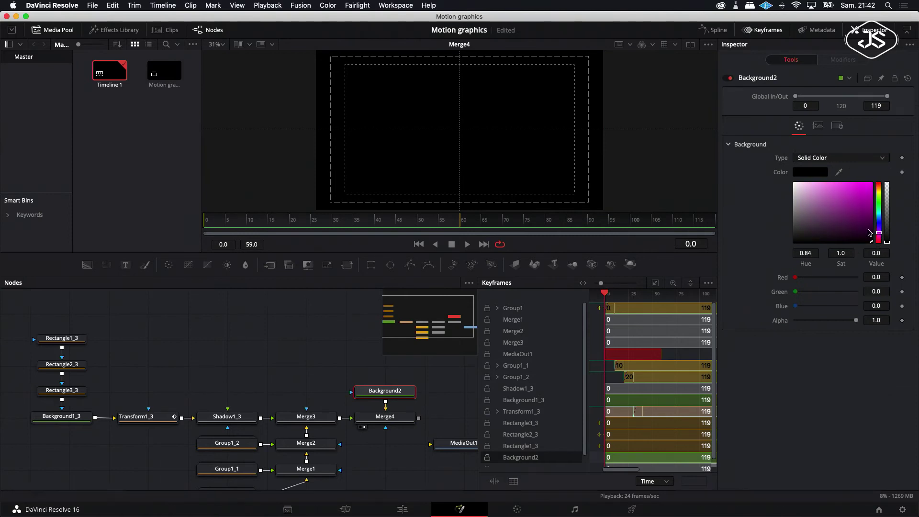
click(868, 229)
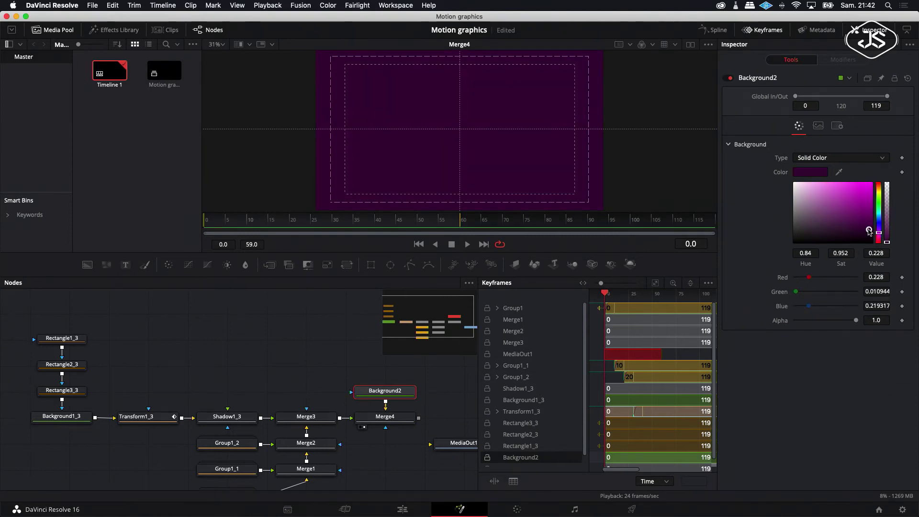
click(879, 231)
click(869, 230)
click(869, 231)
drag(869, 231, 862, 223)
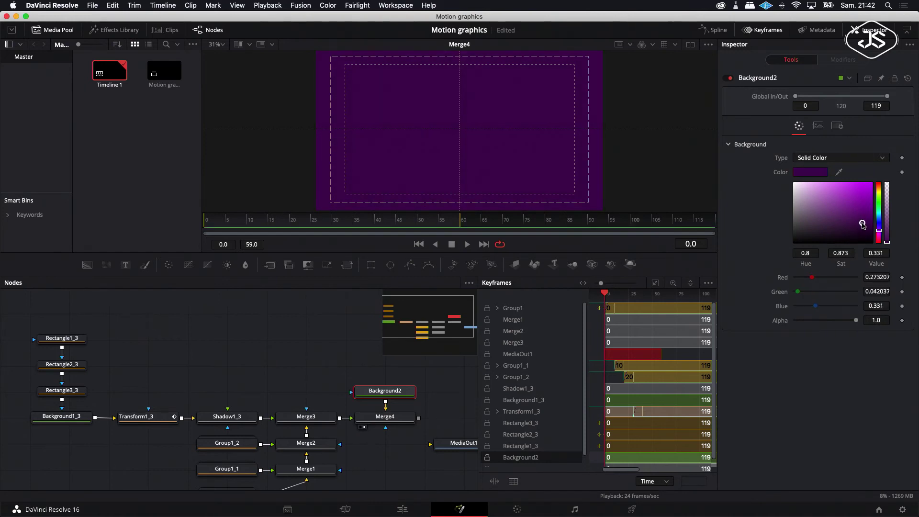
- Scrub and play the merged animation from the start of the range to review the transition, and stop playback
scroll(264, 343, down, 4)
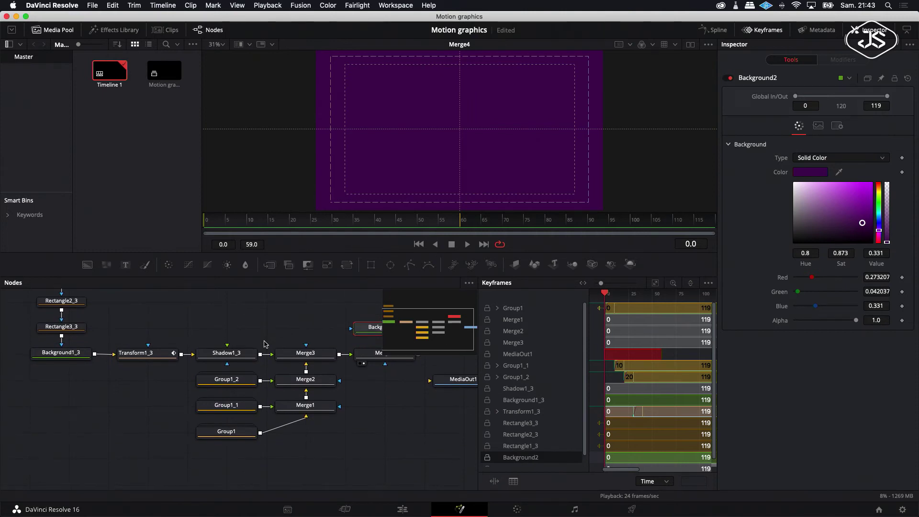
scroll(374, 400, right, 2)
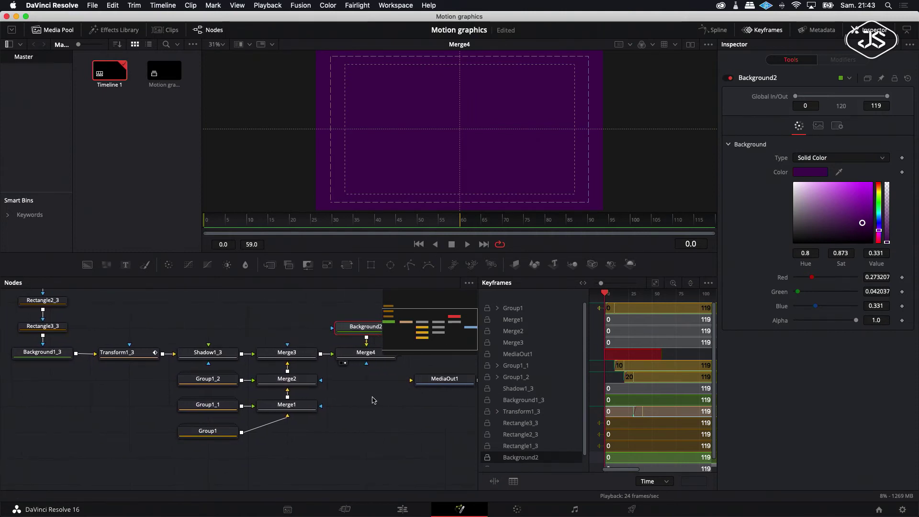
scroll(149, 318, left, 1)
scroll(150, 319, up, 1)
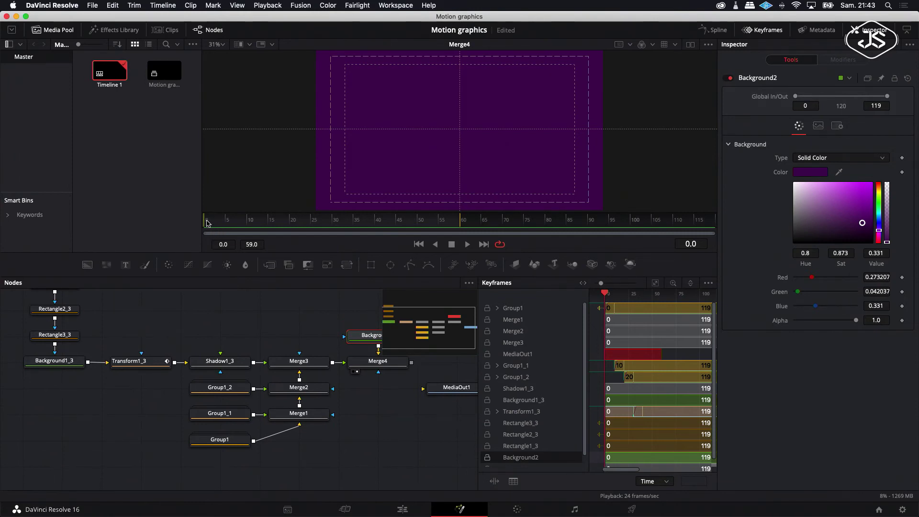
drag(204, 223, 304, 229)
click(466, 245)
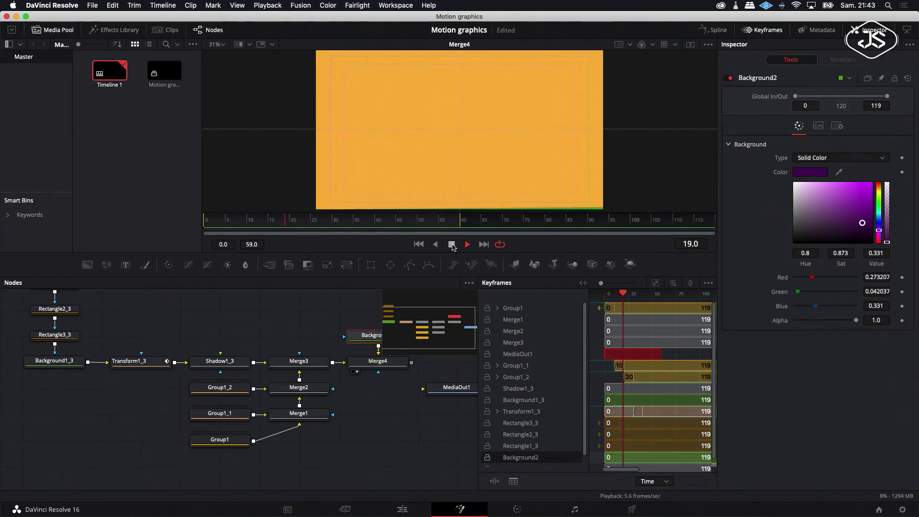
click(452, 245)
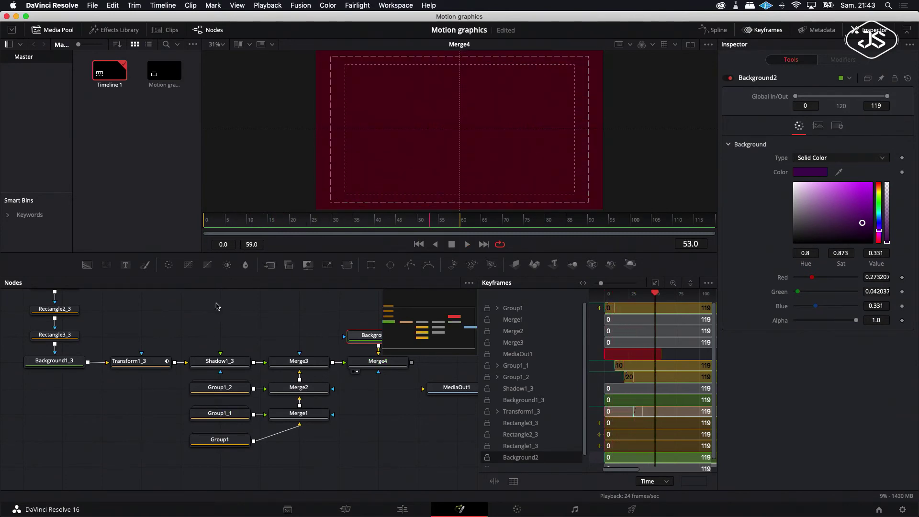
- Add an unconnected Text node above Transform1_3, beside the Rectangle2_3 node
click(180, 310)
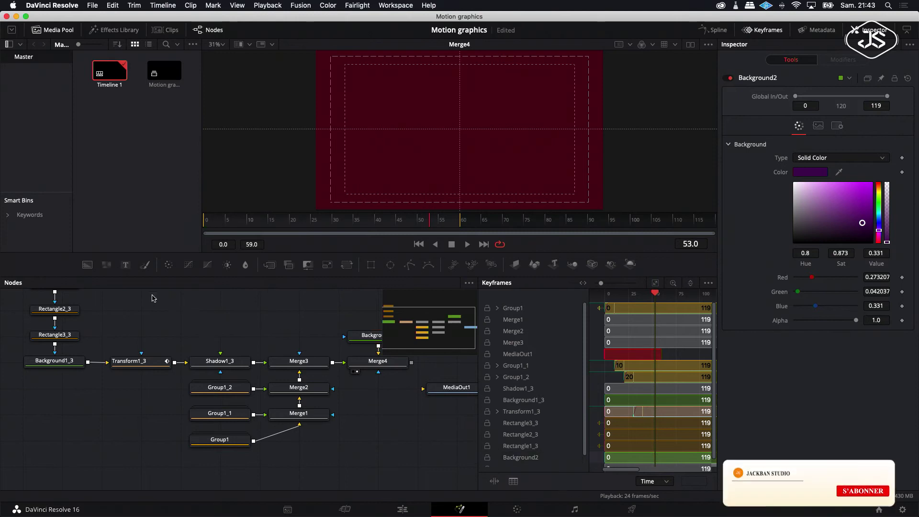
click(125, 266)
drag(246, 317, 167, 317)
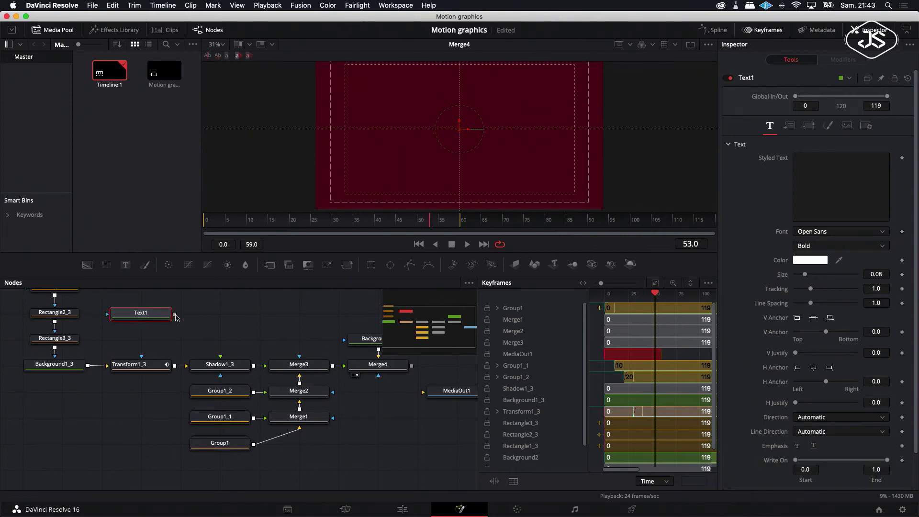
scroll(201, 375, up, 1)
- Make room in the node graph by shifting Merge1, Merge2 and their three groups down and placing Shadow1_3 directly above Merge3
drag(177, 390, 306, 452)
drag(291, 397, 289, 434)
click(292, 419)
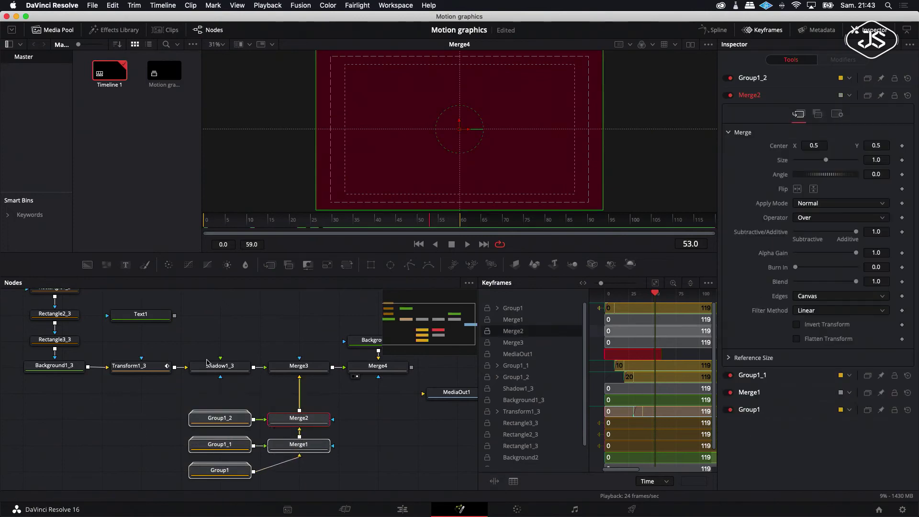
scroll(217, 371, down, 1)
scroll(218, 371, down, 3)
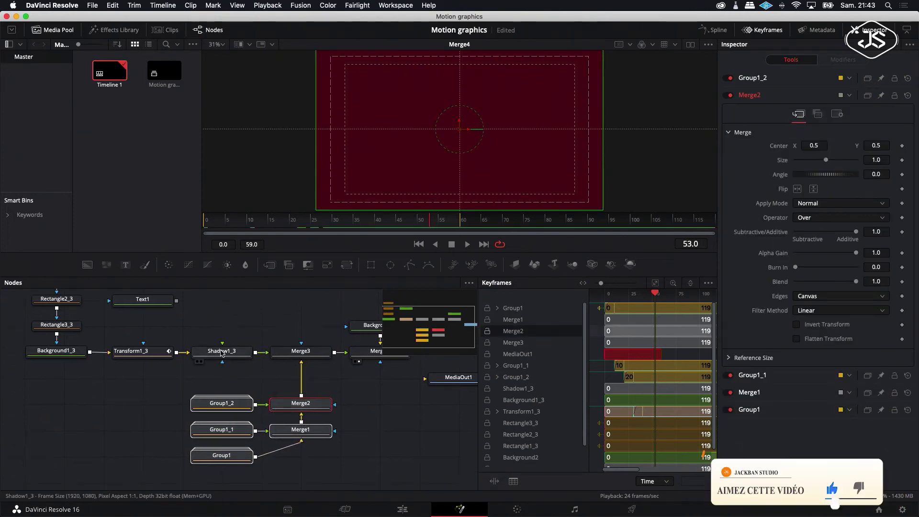
drag(225, 352, 297, 327)
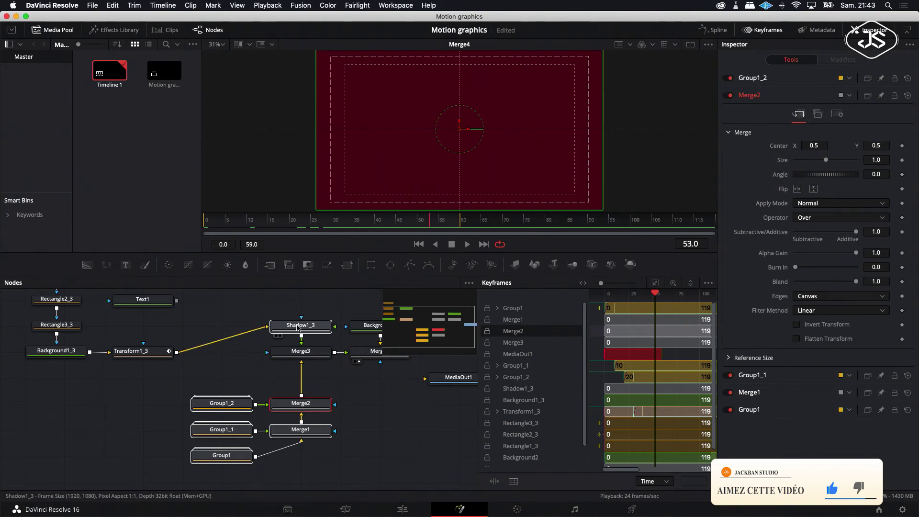
click(297, 328)
- Merge Text1 over Background1_3 ahead of Transform1_3, and move the new merge's centre to the middle of the frame
drag(176, 300, 89, 353)
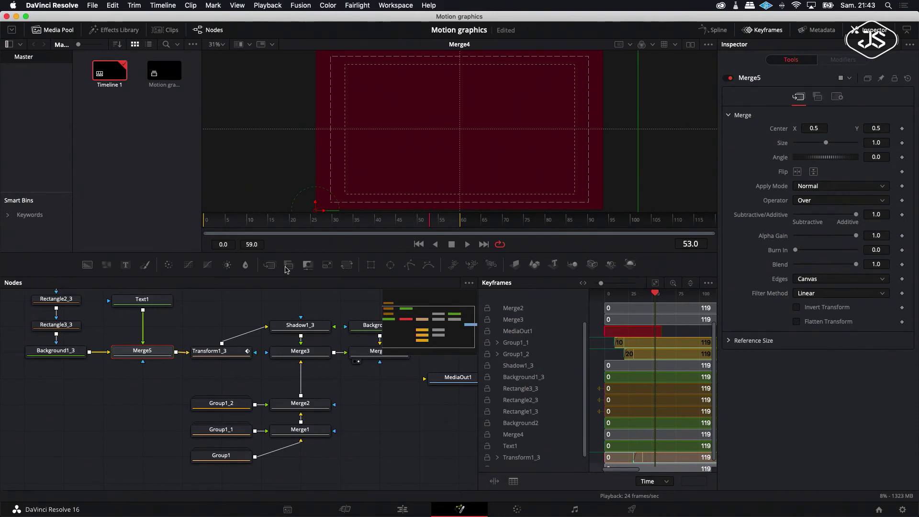
drag(316, 211, 460, 131)
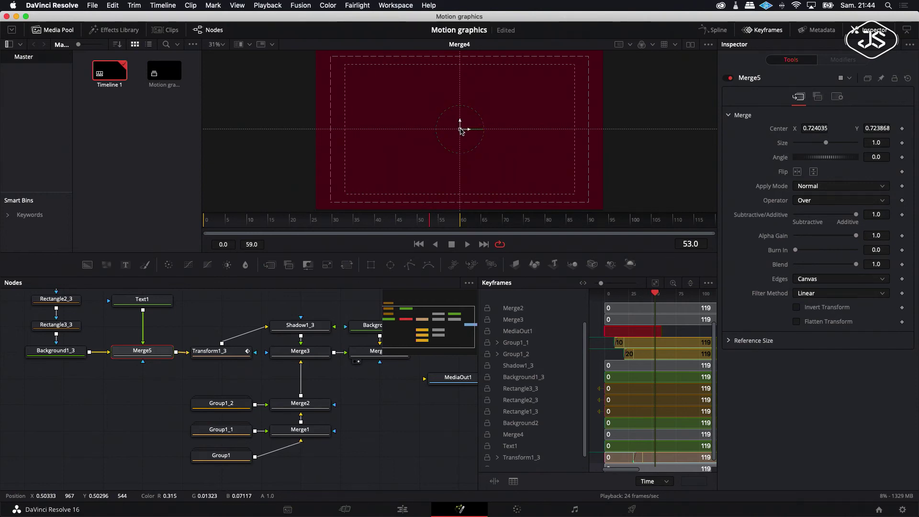
- Set Text1 to read MOTION at a size of about 0.0472 and raise it slightly above the frame's centre
click(141, 299)
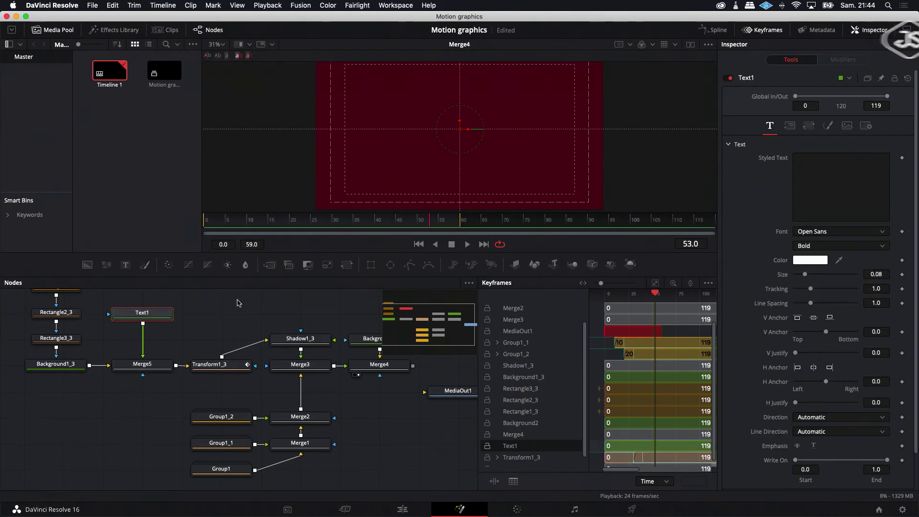
click(832, 172)
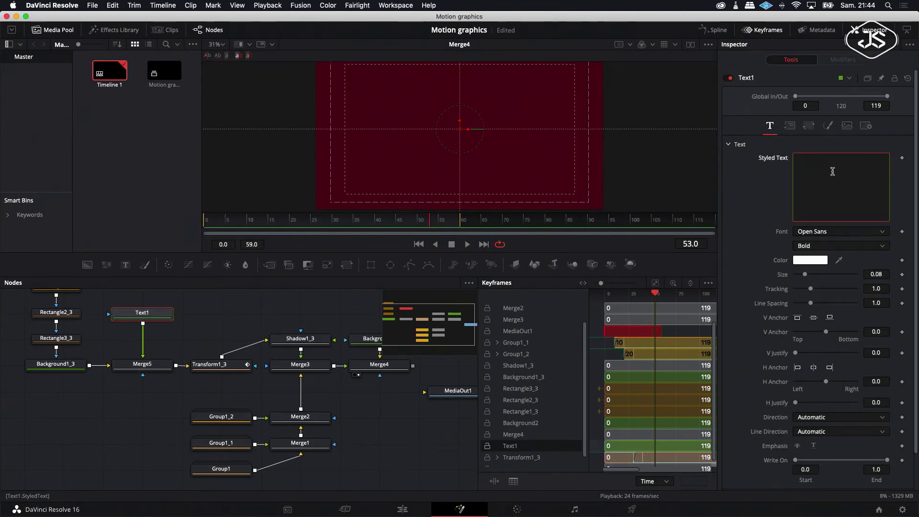
text(MOTION)
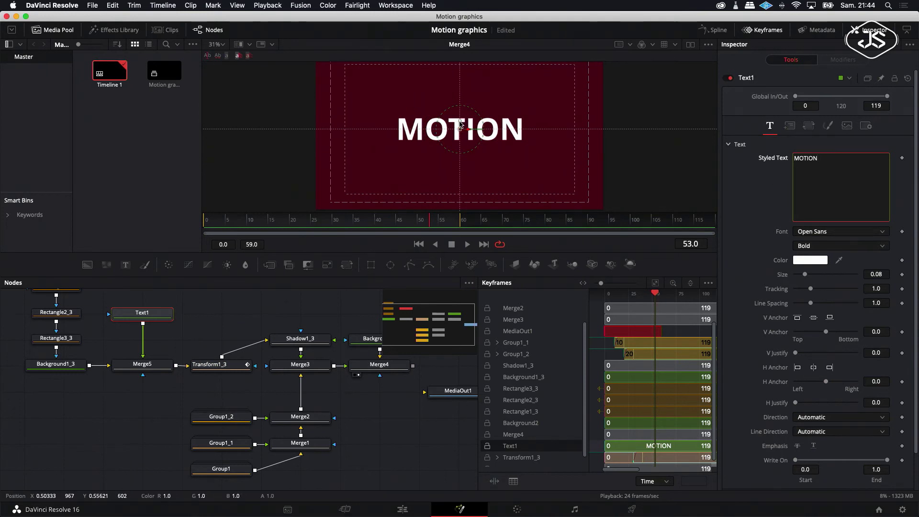
click(805, 275)
drag(805, 275, 801, 276)
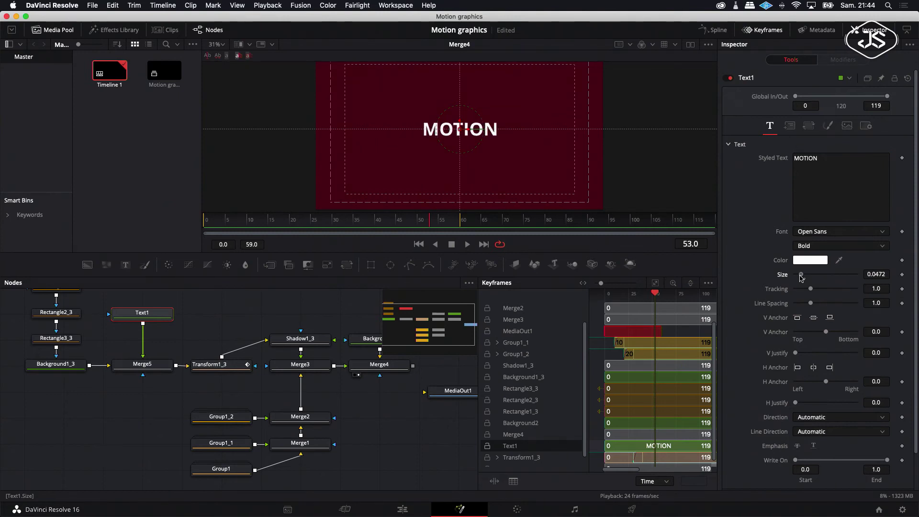
drag(459, 122, 459, 109)
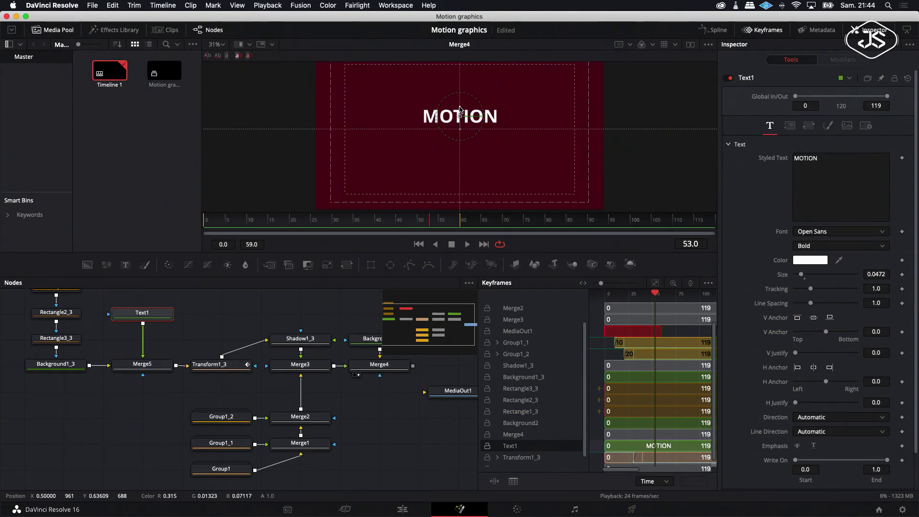
click(191, 320)
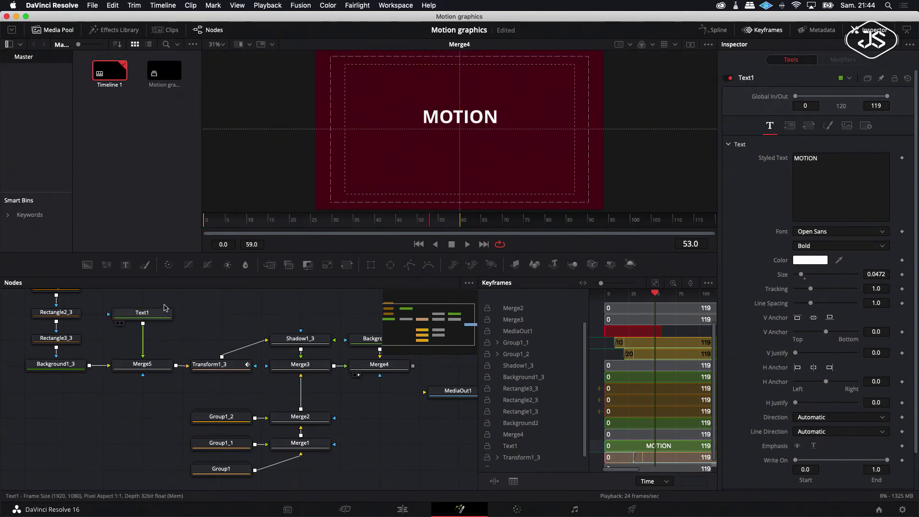
- Add a second, unconnected Text node and line it up beside Text1 above Transform1_3
click(125, 265)
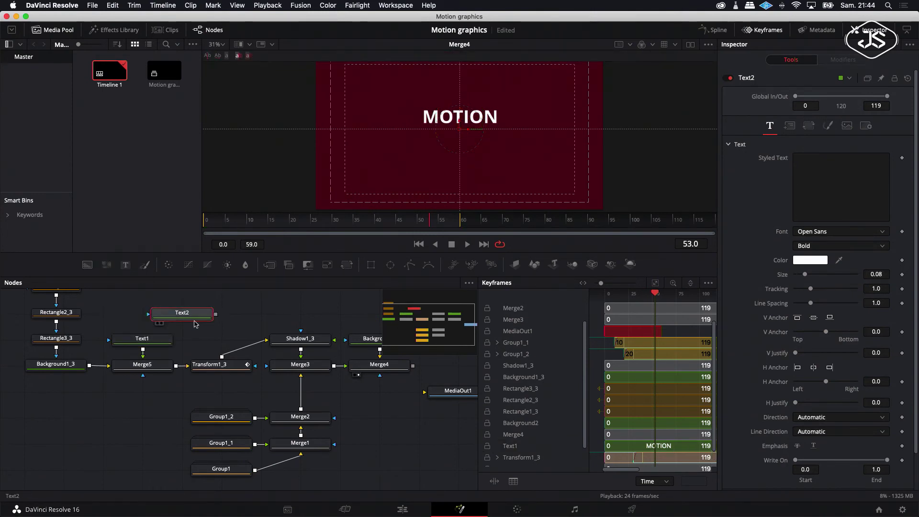
drag(181, 316, 220, 316)
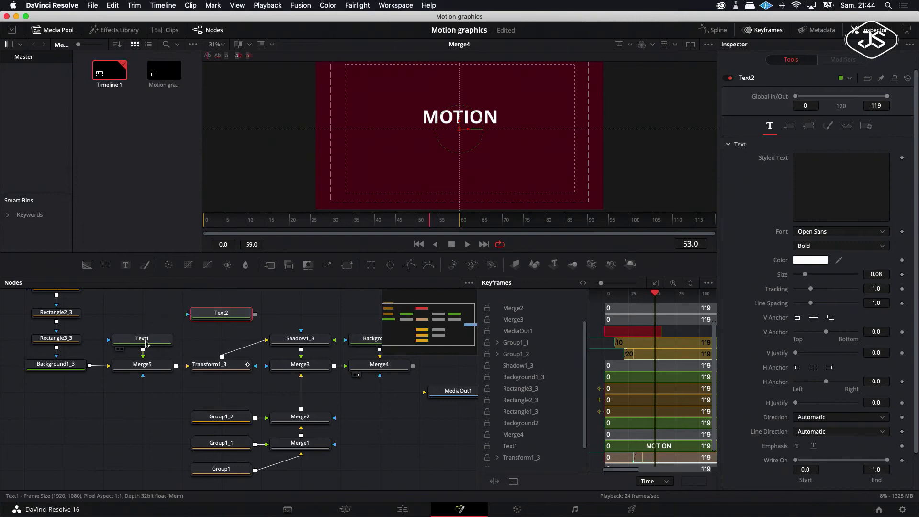
drag(142, 343, 143, 318)
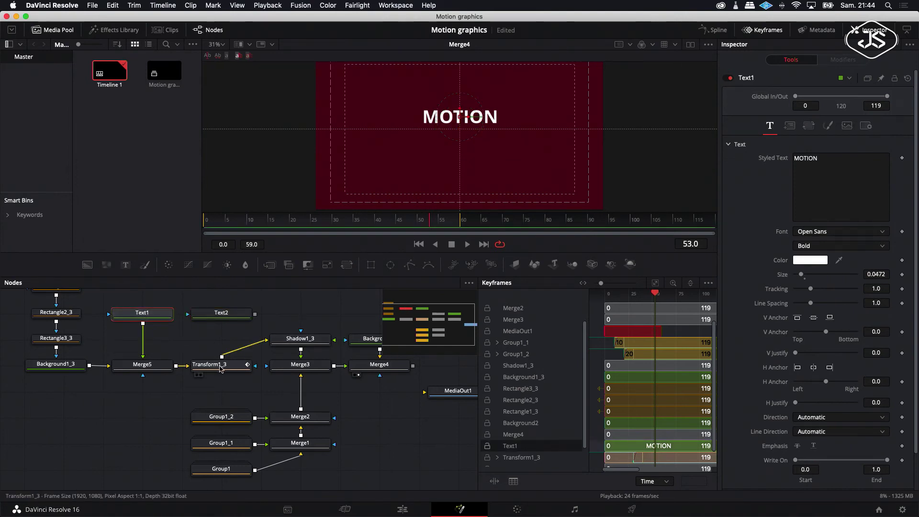
- Shift the Background1_3, Text1 and Merge5 nodes aside and merge Text2 over Merge5's output, ahead of Transform1_3
scroll(143, 362, up, 3)
scroll(143, 363, left, 3)
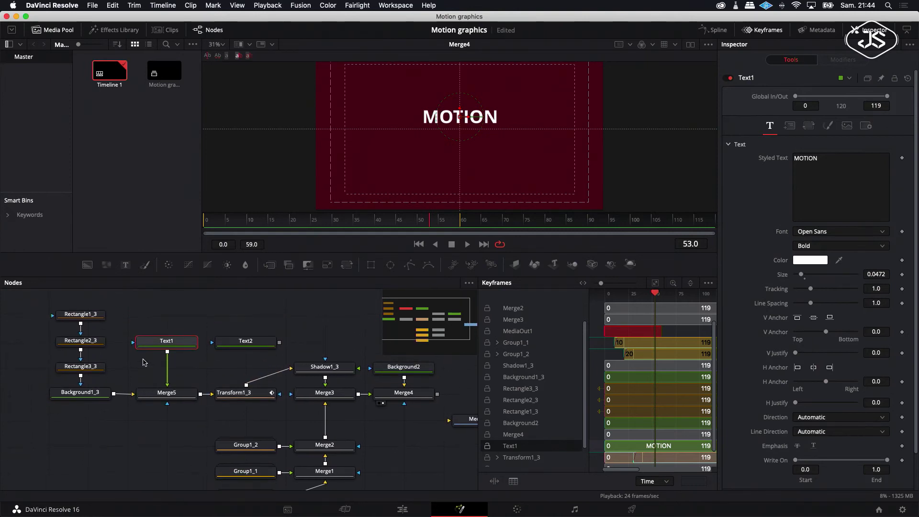
drag(171, 302, 50, 410)
drag(154, 396, 57, 400)
drag(245, 344, 138, 395)
- Set Text2 to read GRAPHICS and move it to the middle of the frame
click(166, 344)
click(171, 345)
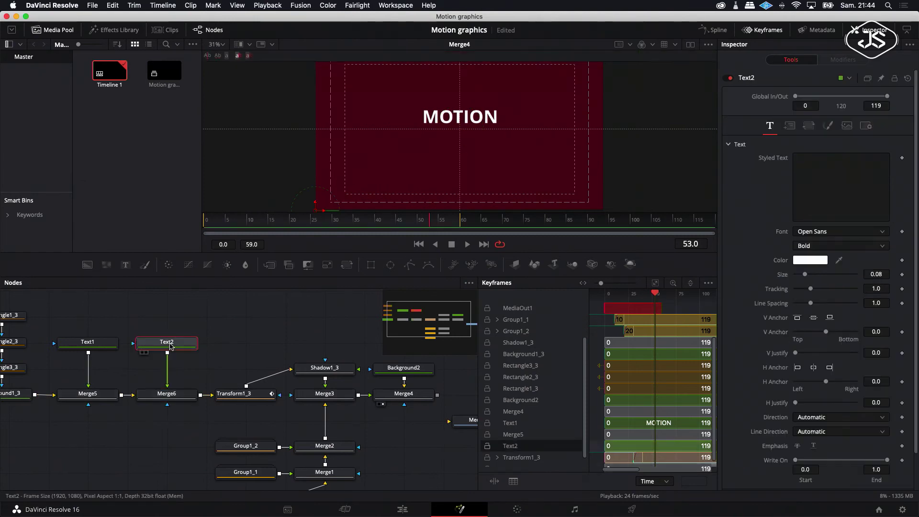
click(809, 166)
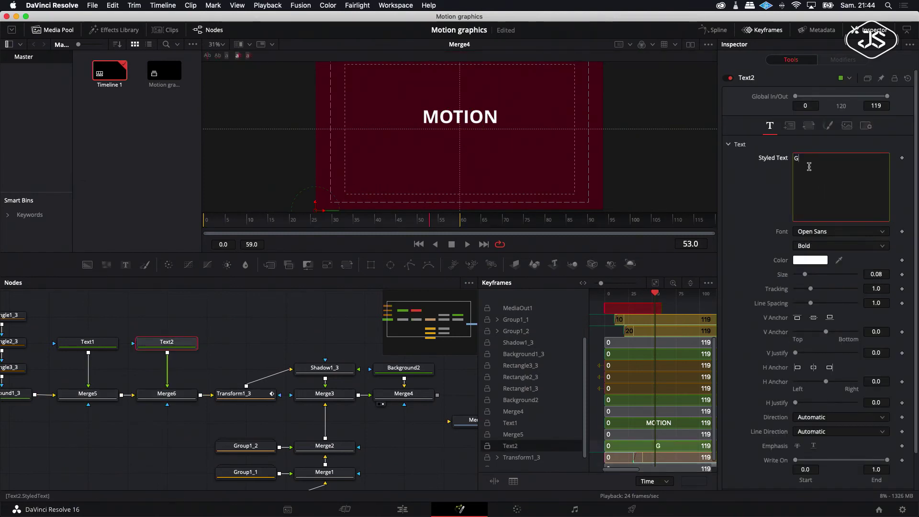
text(GRAPHICS)
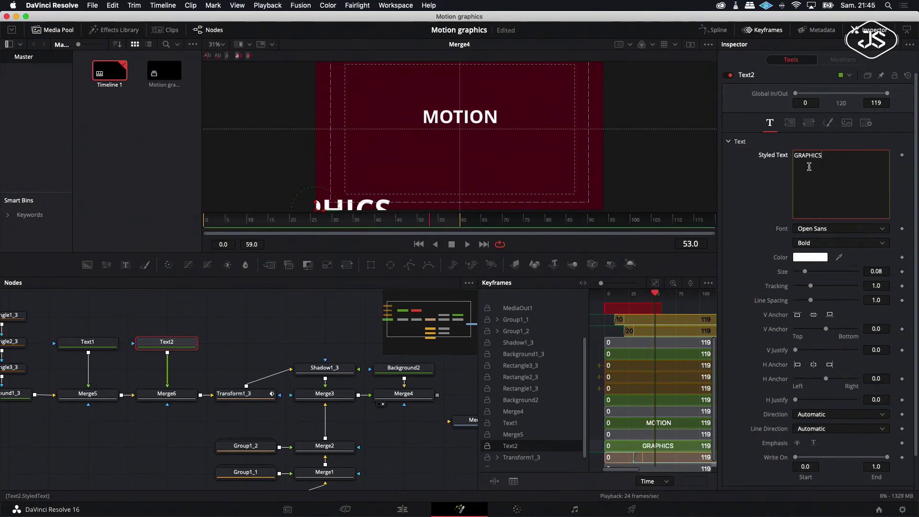
scroll(809, 166, down, 1)
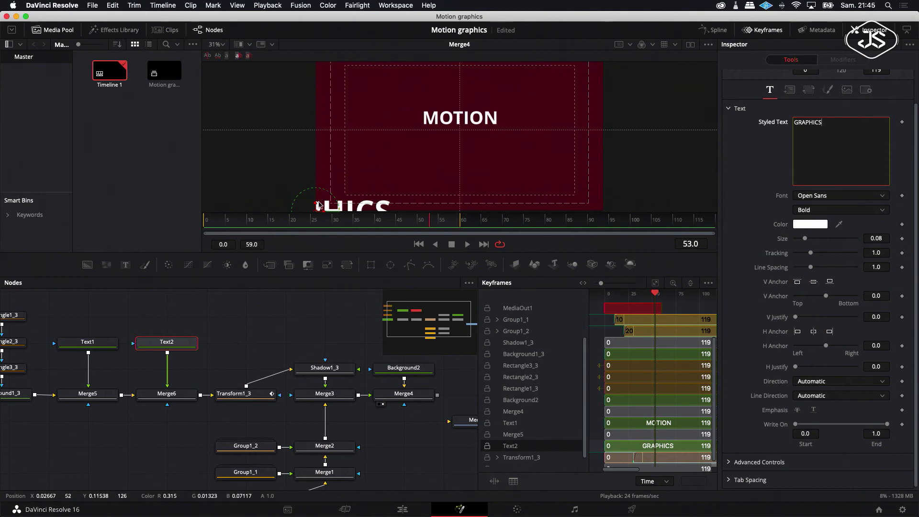
drag(315, 211, 461, 133)
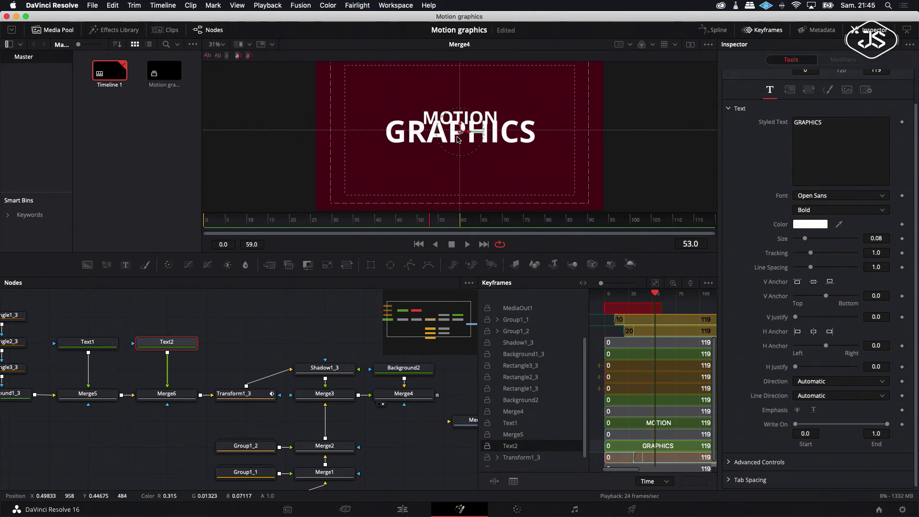
- Reduce the GRAPHICS text to a size of about 0.0551 and position it just below MOTION
scroll(461, 125, left, 1)
drag(460, 125, 460, 137)
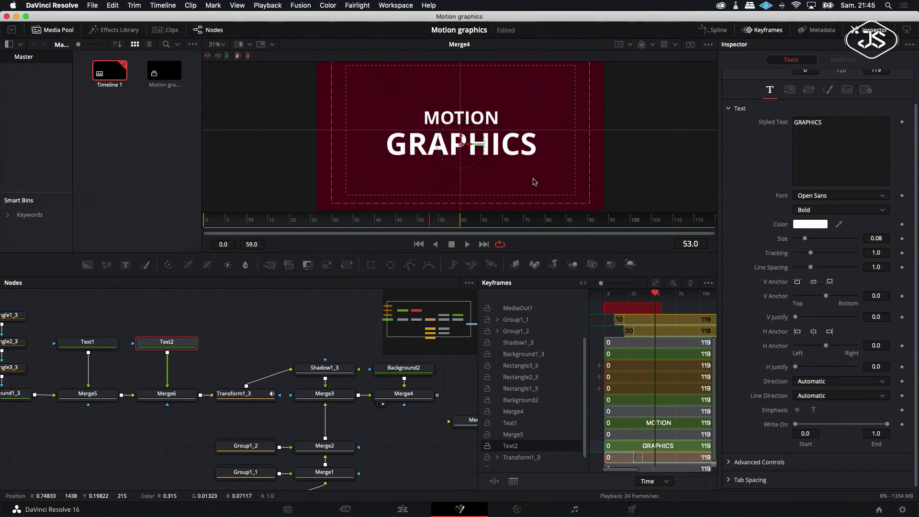
drag(804, 239, 803, 240)
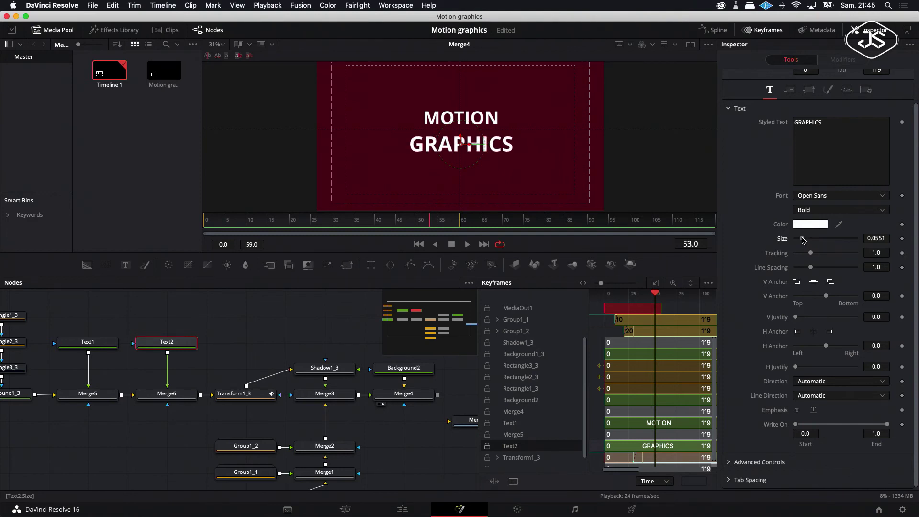
drag(461, 144, 460, 137)
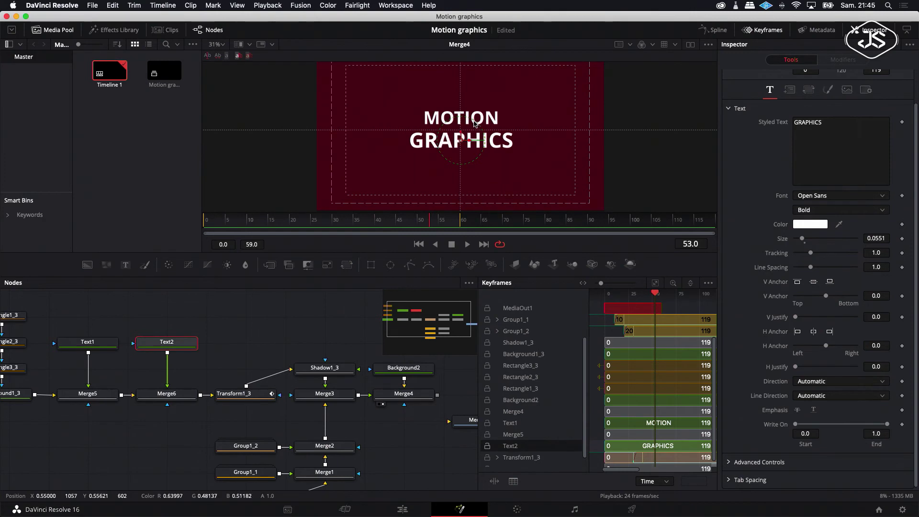
click(439, 164)
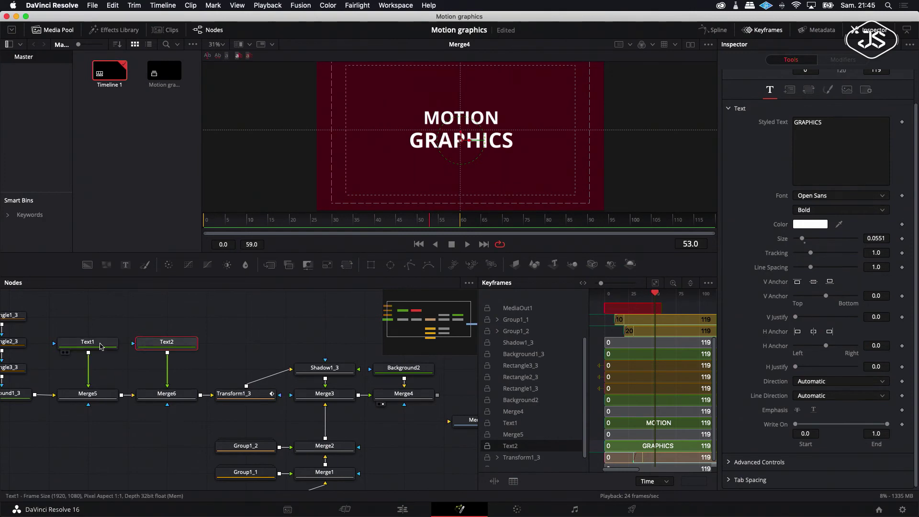
- Nudge the MOTION text slightly down, closer to GRAPHICS, and go to frame 40
drag(461, 110, 460, 113)
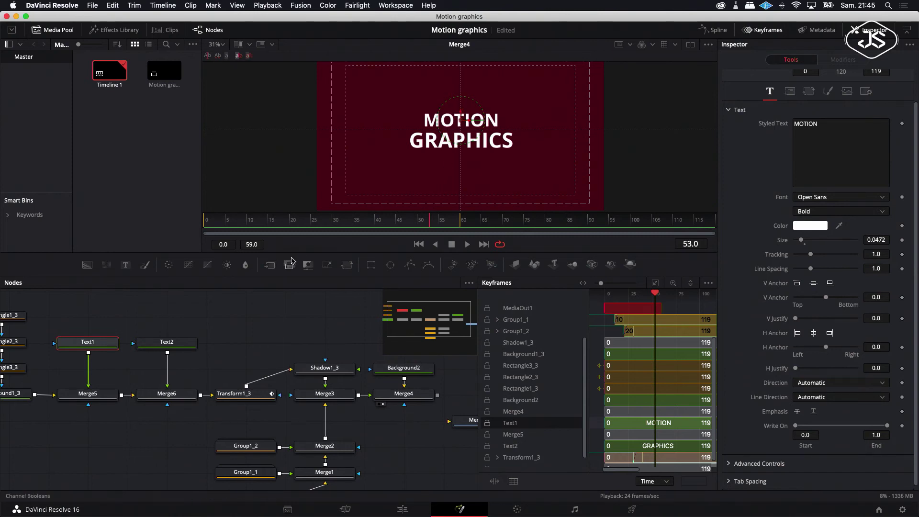
drag(424, 220, 378, 226)
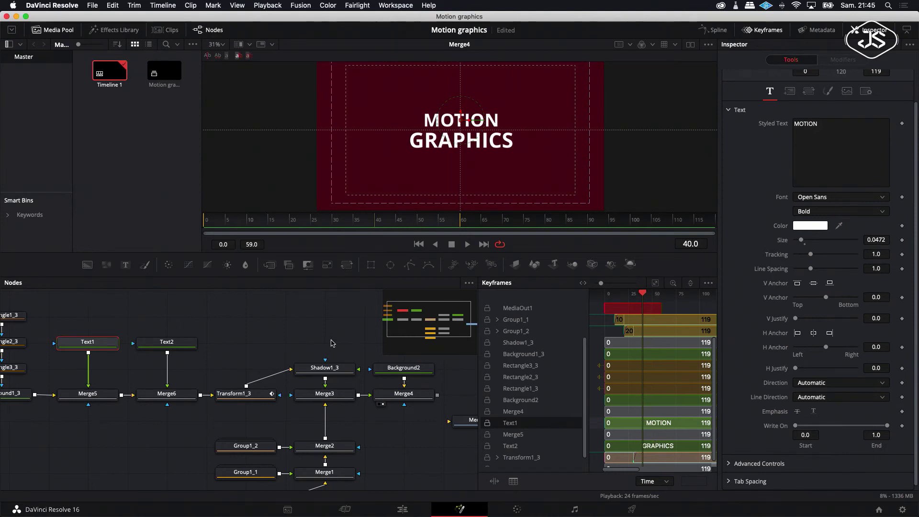
- Shift the Merge4 and Background2 nodes away from Merge3 to make room between them
scroll(331, 343, right, 5)
scroll(331, 343, right, 1)
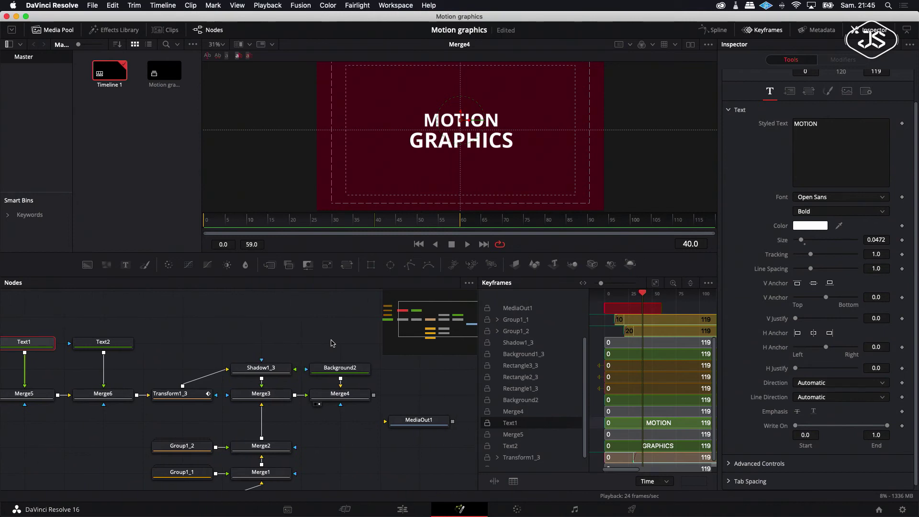
drag(331, 342, 369, 398)
click(325, 361)
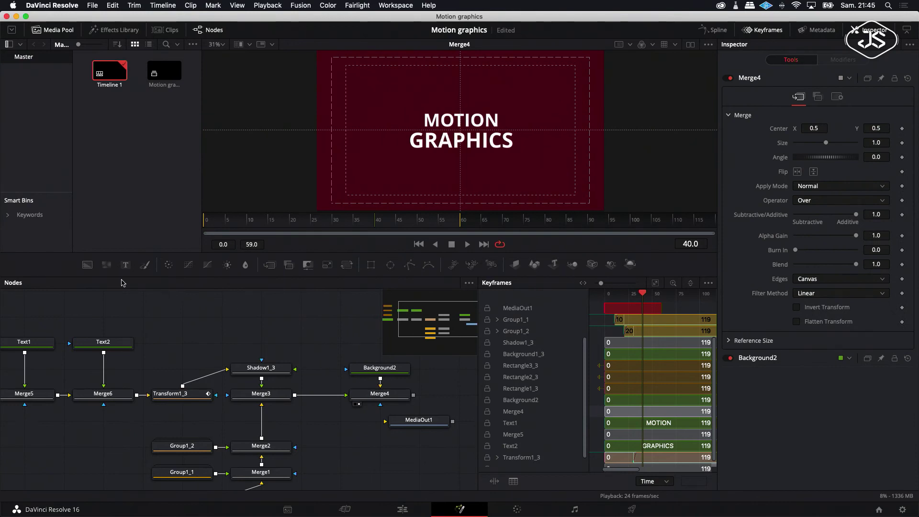
- Add an unconnected Background node above the gap, colour it near-white with saturation 0.018 and value 0.984, and hide the keyframe view
click(87, 265)
drag(329, 369, 330, 344)
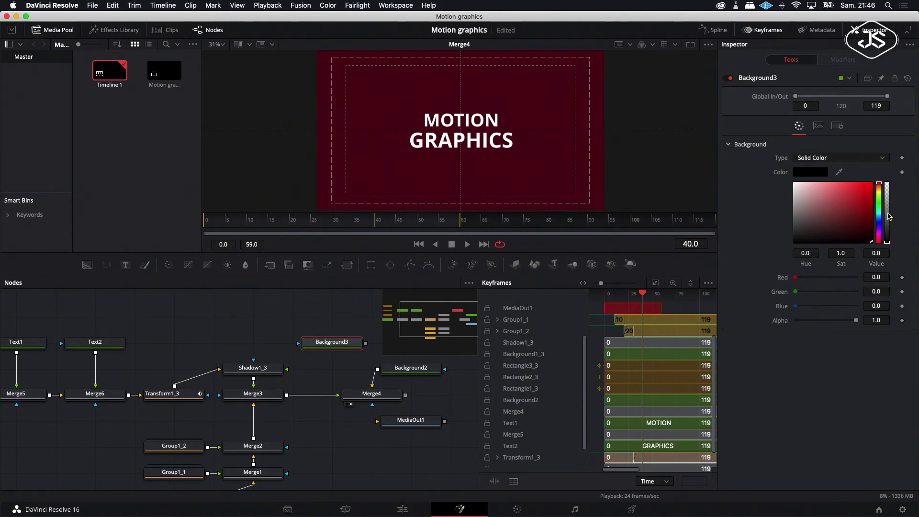
click(795, 185)
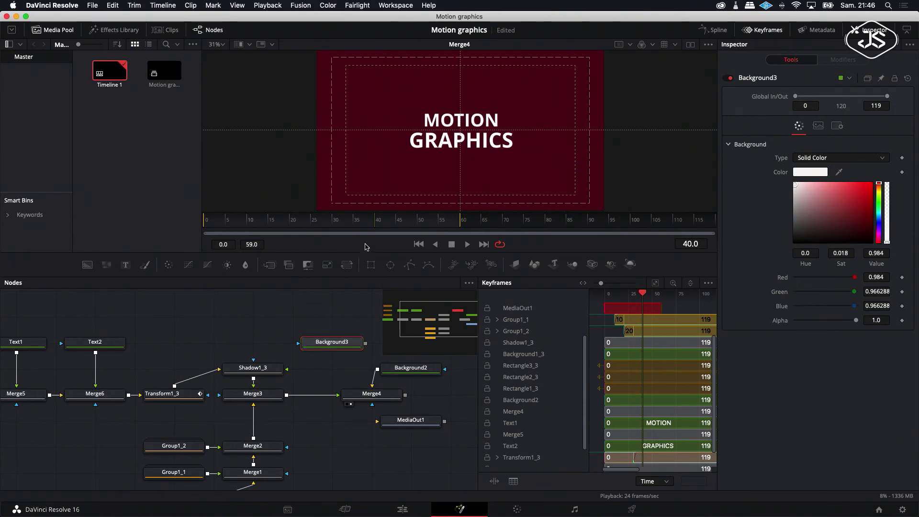
click(761, 31)
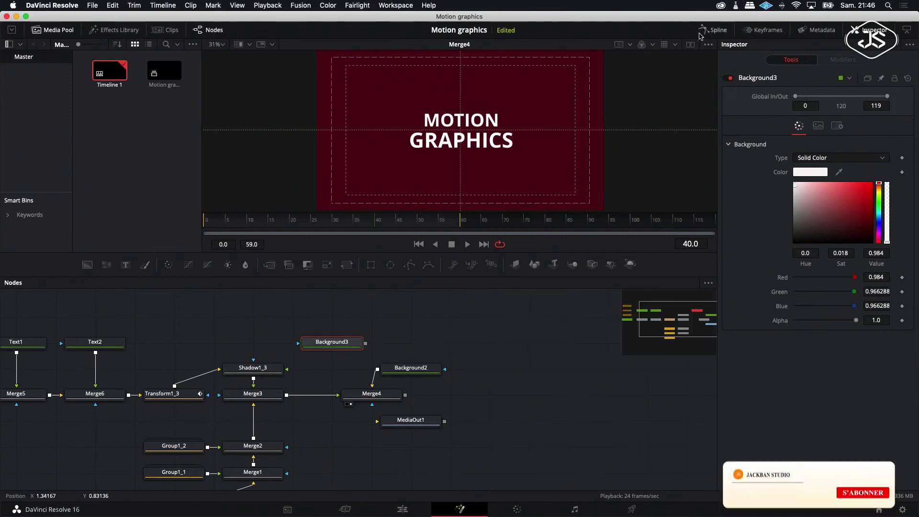
- Insert a Mask Paint on Background3 and merge Background3 over Merge3's output, ahead of Merge4
right_click(328, 345)
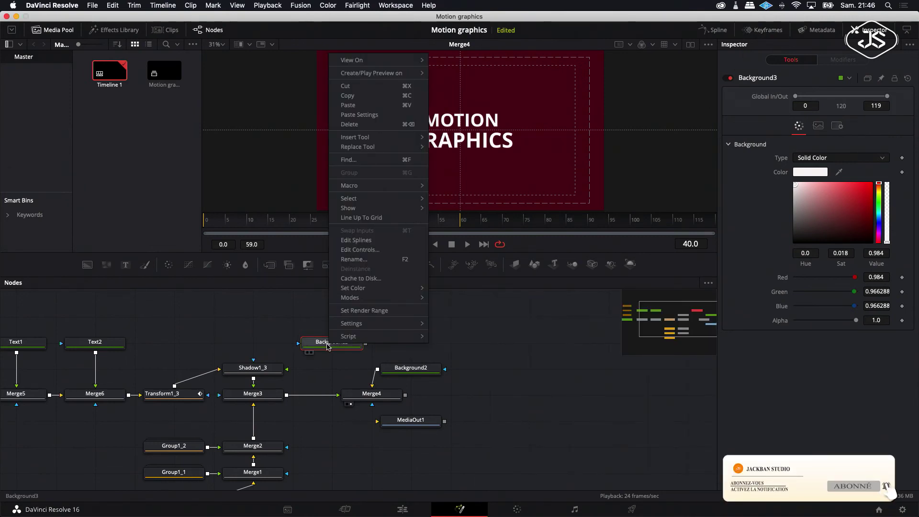
mouse_move(358, 140)
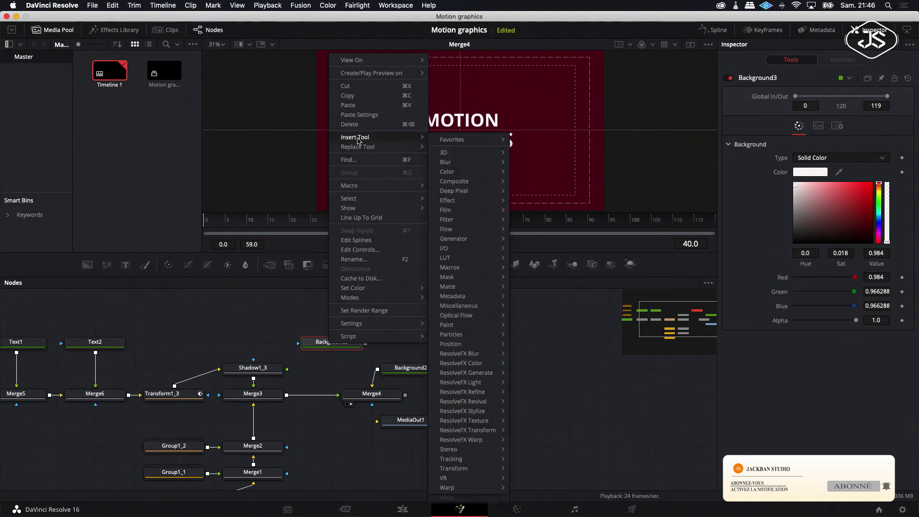
mouse_move(451, 271)
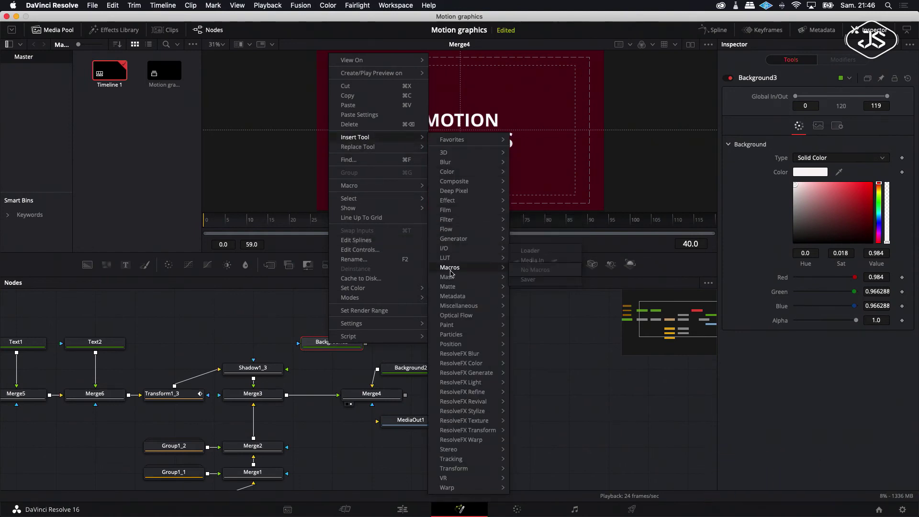
click(534, 307)
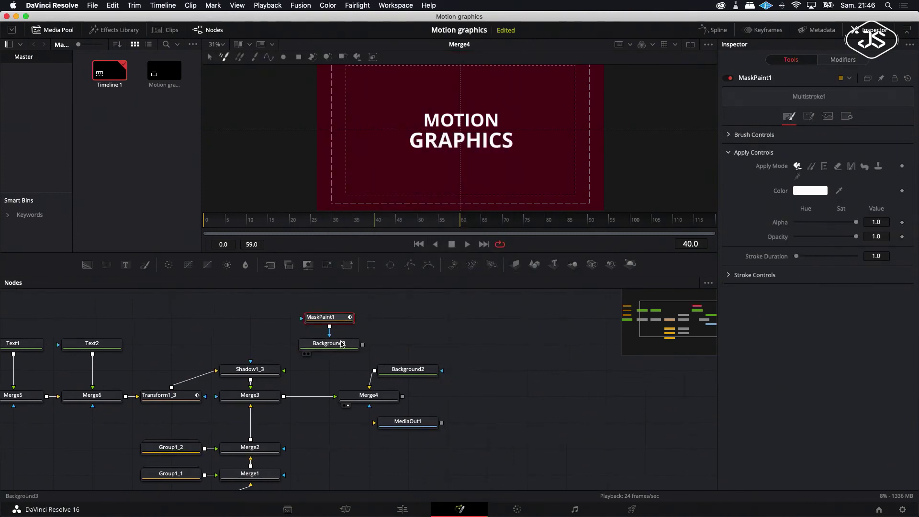
drag(362, 346, 283, 399)
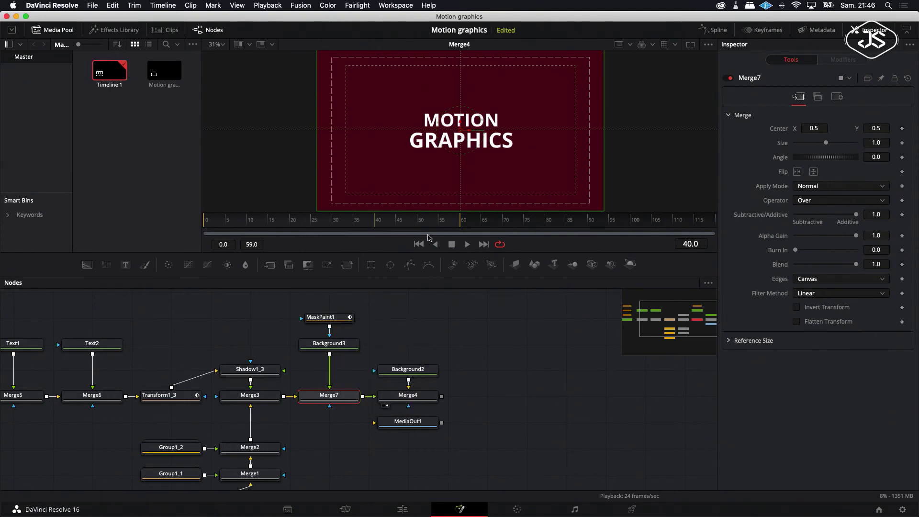
- Give MaskPaint1's stroke the hard circular brush shape and a brush size of 0.0094
click(324, 317)
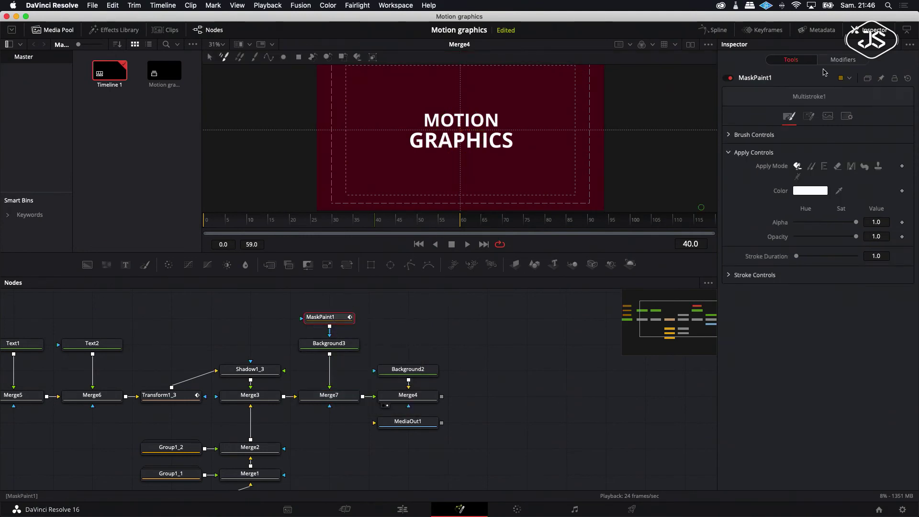
click(844, 61)
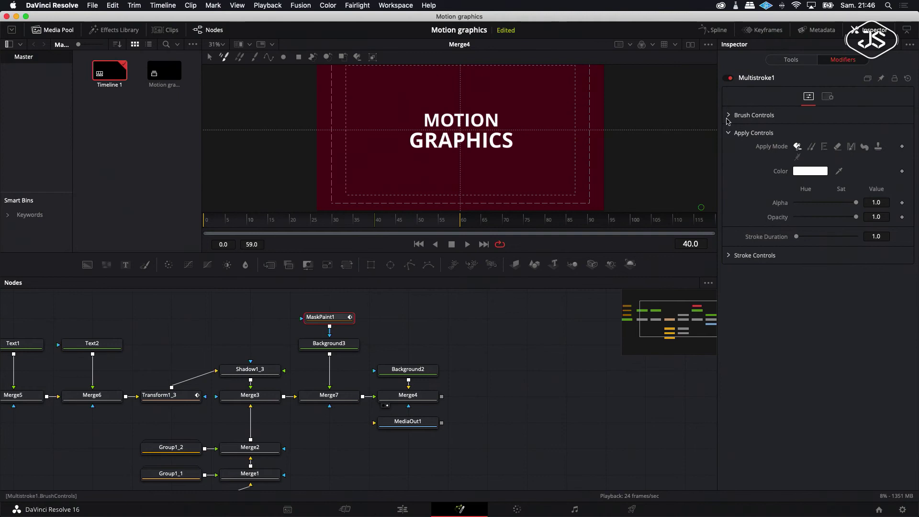
click(775, 115)
click(810, 129)
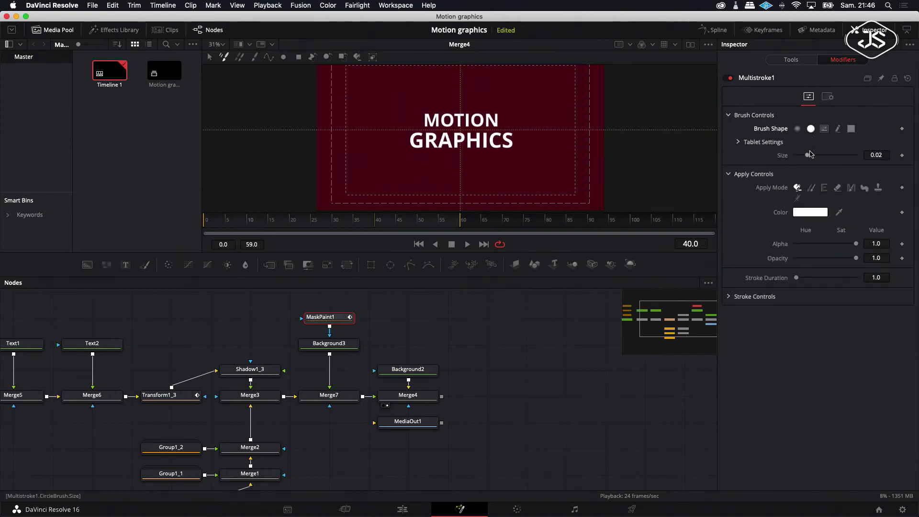
drag(807, 156, 802, 158)
- Draw a closed rectangular polyline stroke framing the MOTION GRAPHICS title with MaskPaint1
click(269, 57)
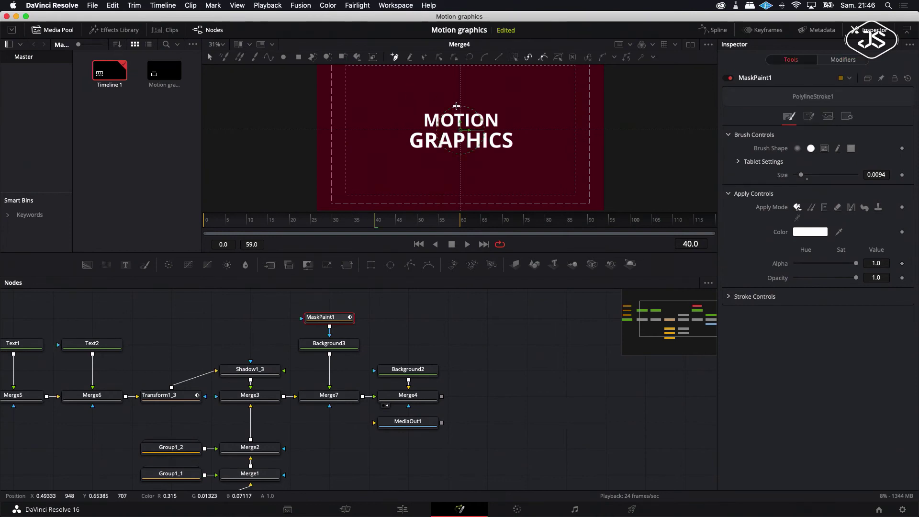
click(400, 107)
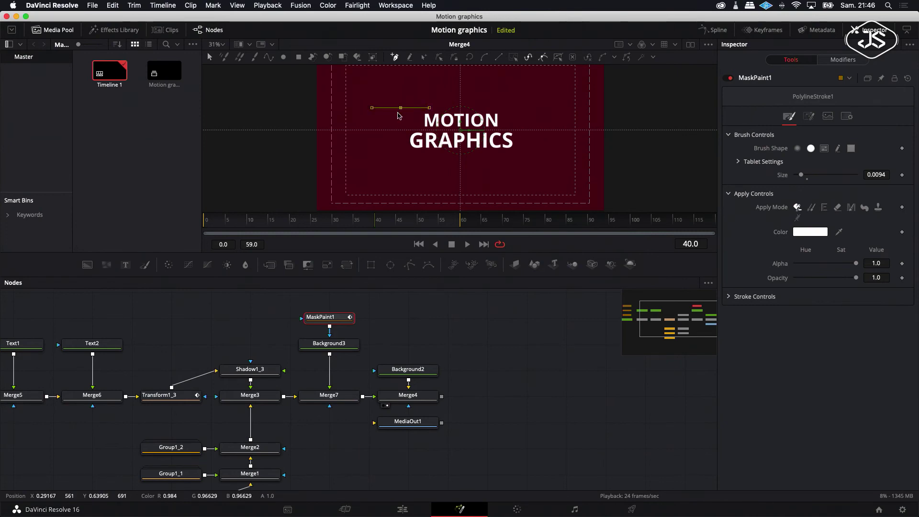
click(401, 155)
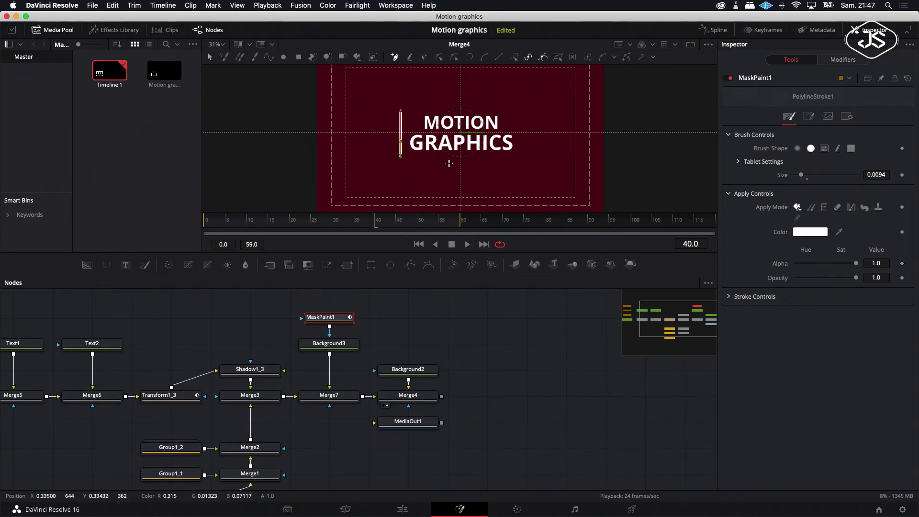
click(518, 159)
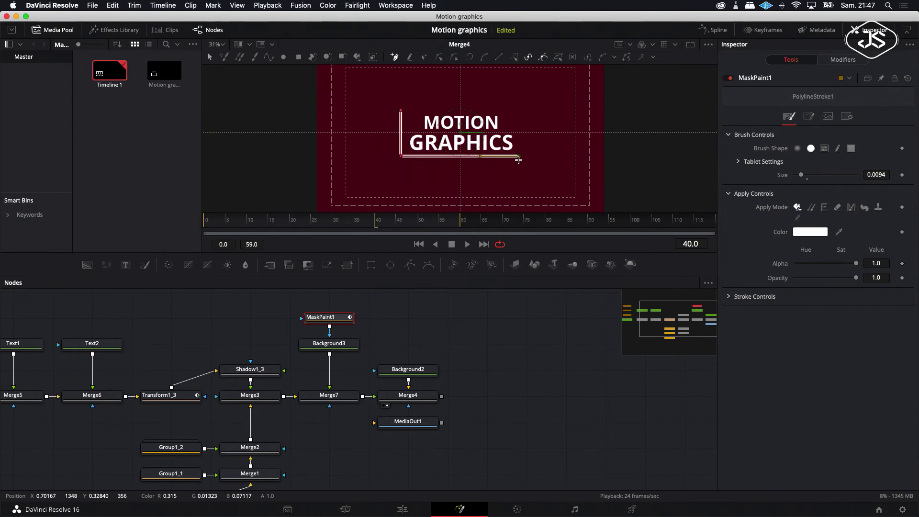
click(519, 111)
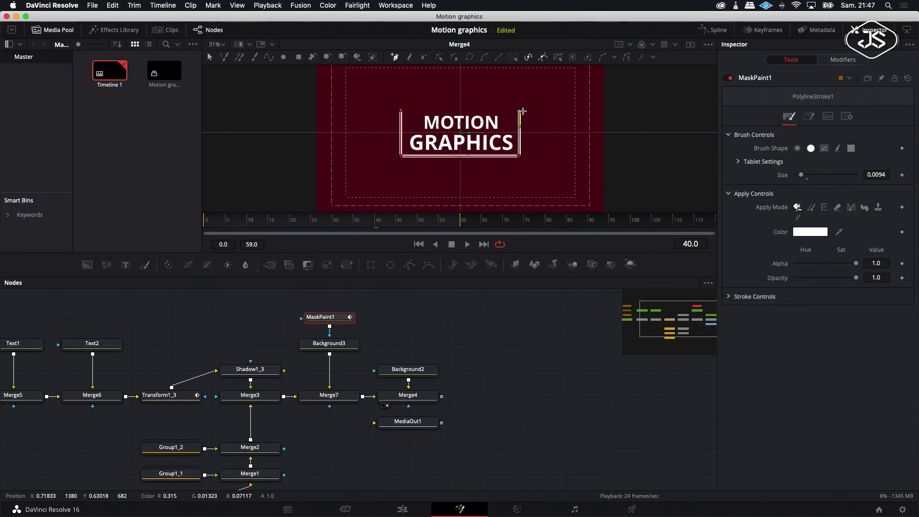
click(401, 109)
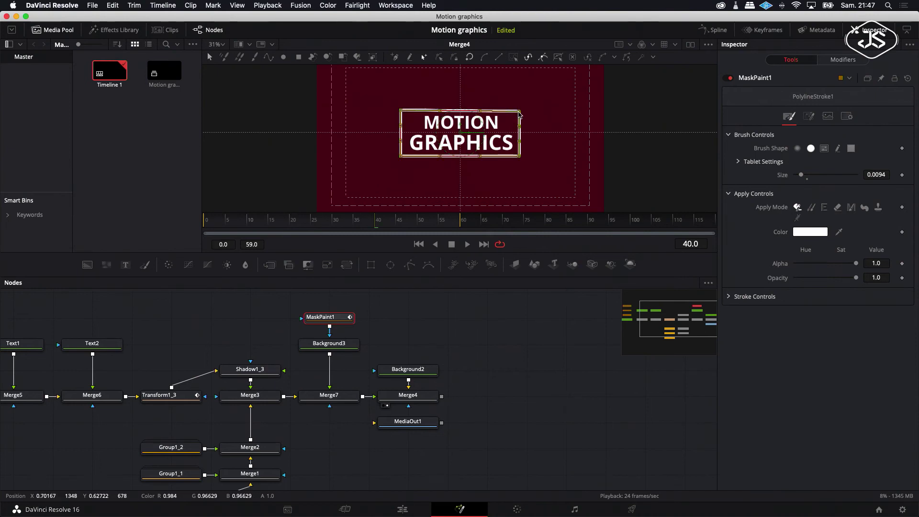
- Shift the painted frame slightly right to centre it on the title and level its upper-right corner
drag(518, 112, 521, 112)
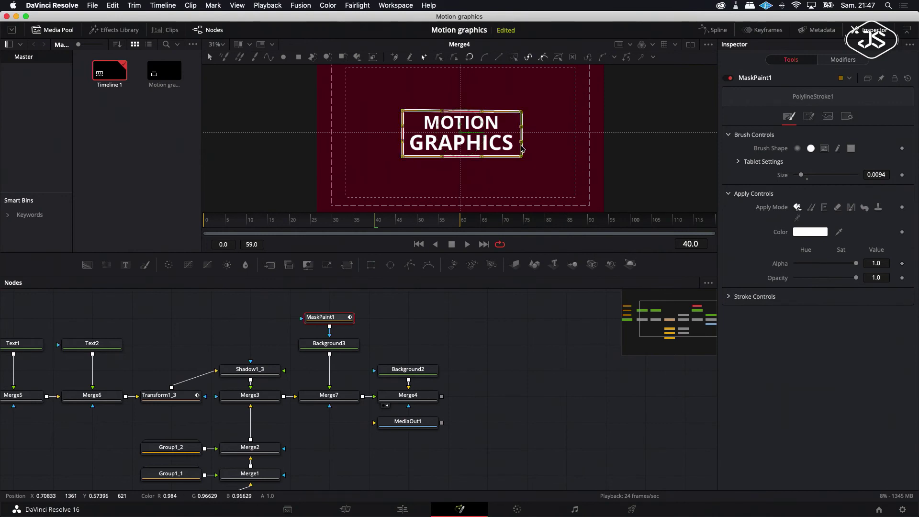
click(561, 146)
click(521, 113)
click(521, 114)
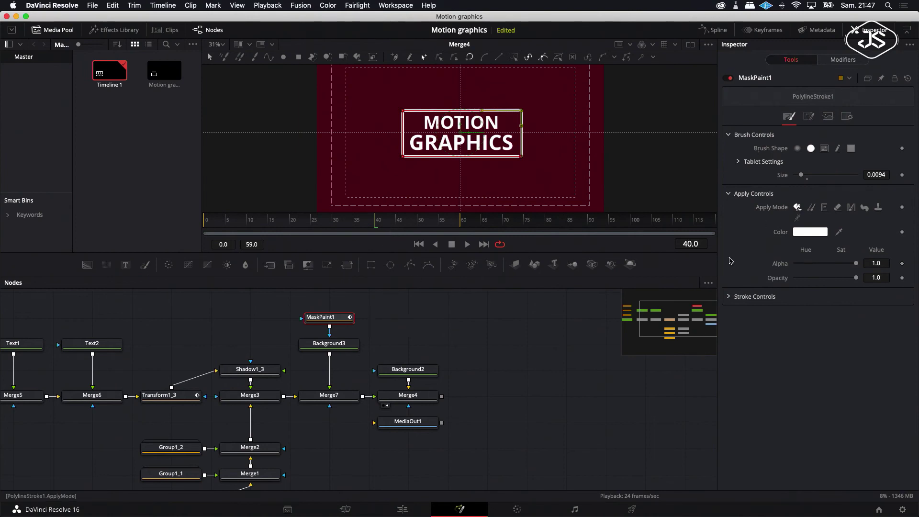
- Set the polyline stroke's Write On end to 0.0 and keyframe Write On at frame 40
click(728, 296)
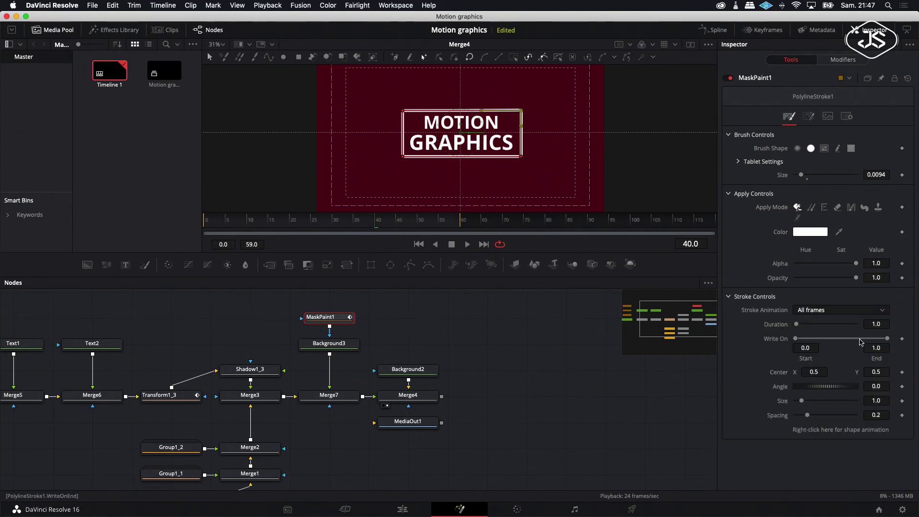
drag(885, 339, 787, 340)
drag(888, 340, 787, 339)
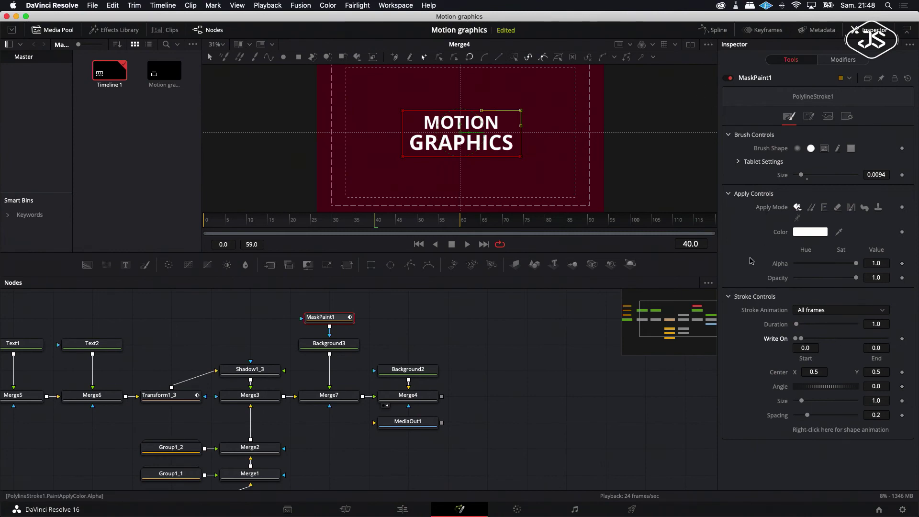
click(717, 30)
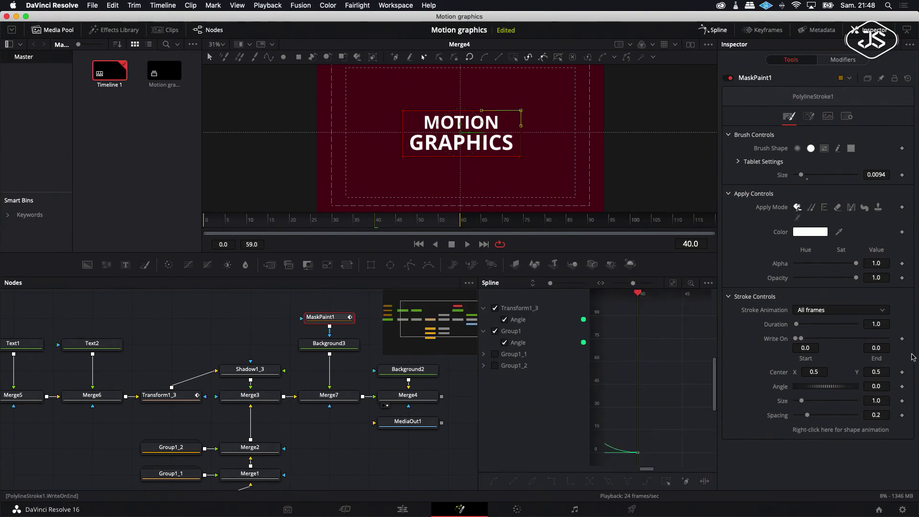
click(902, 338)
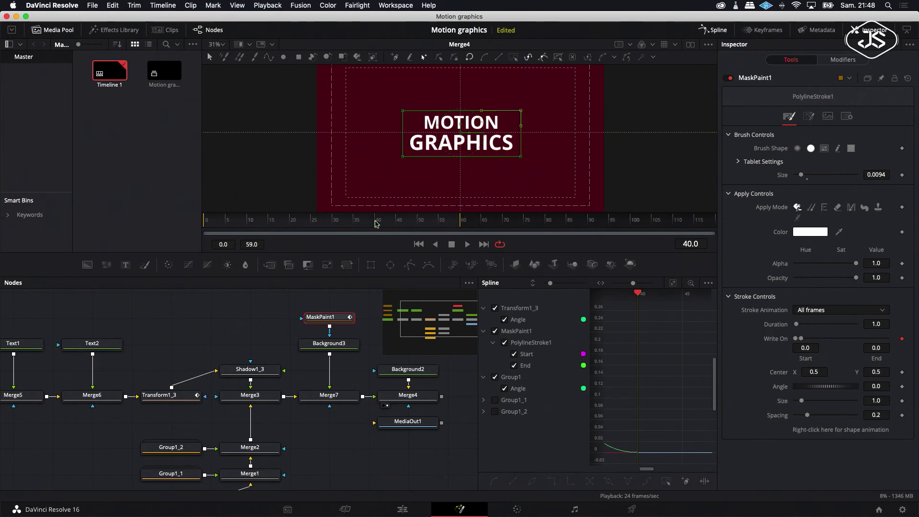
- At frame 50, set the stroke's Write On start and end both to 1.0
drag(375, 224, 419, 228)
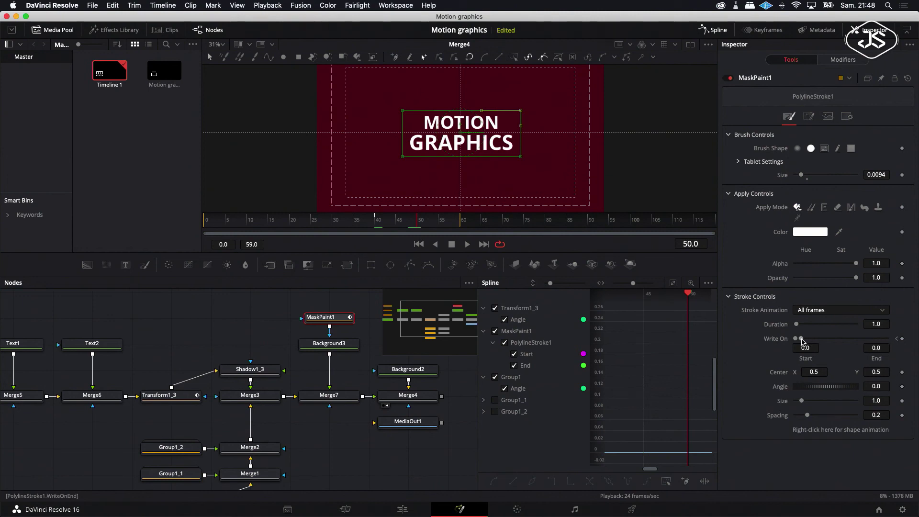
drag(803, 339, 886, 339)
drag(800, 339, 885, 348)
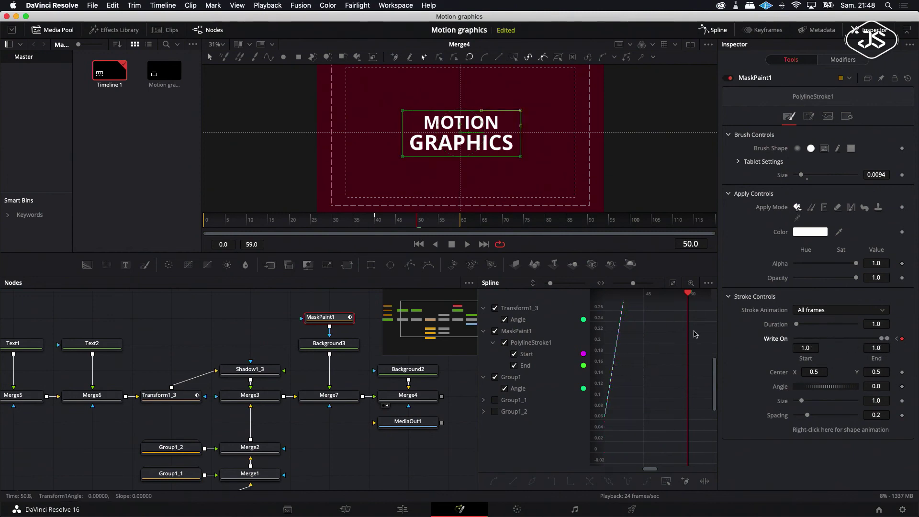
- Limit the spline view to MaskPaint1 and smooth its Write On start and end curves between frames 40 and 50
click(673, 283)
click(705, 283)
click(646, 297)
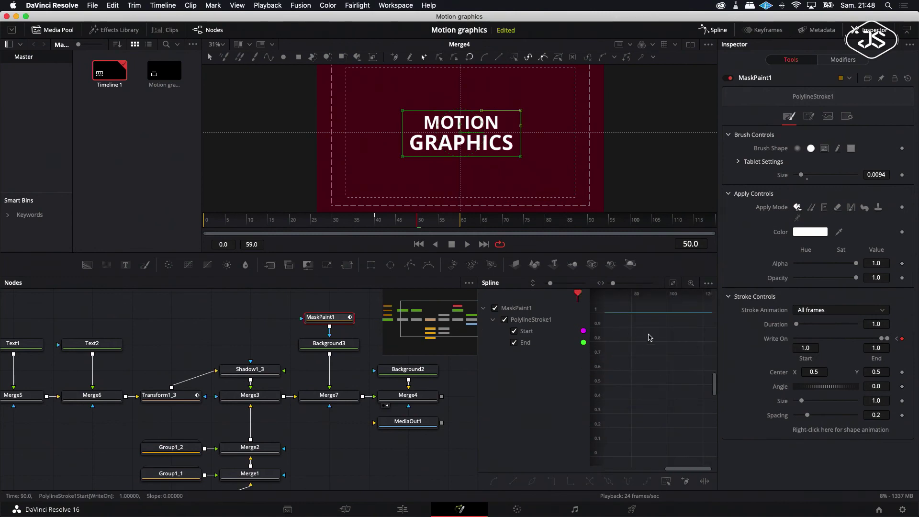
drag(686, 471, 649, 469)
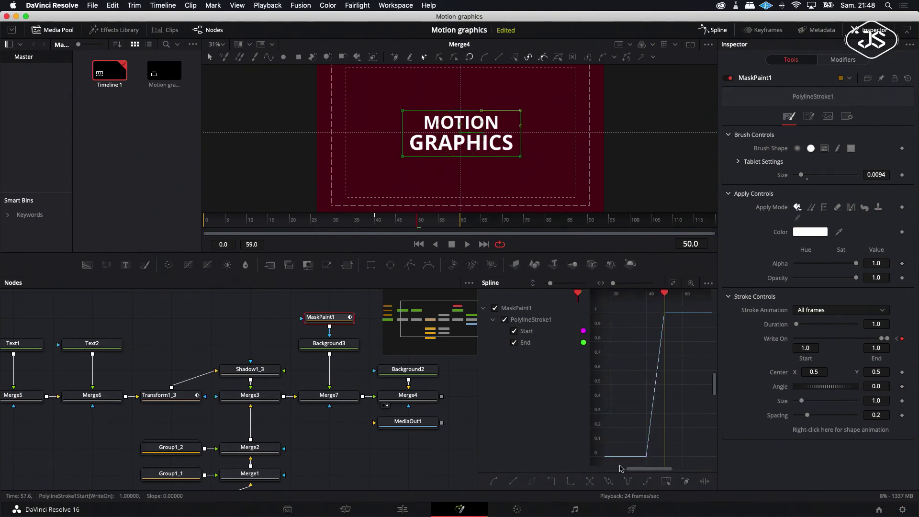
click(494, 482)
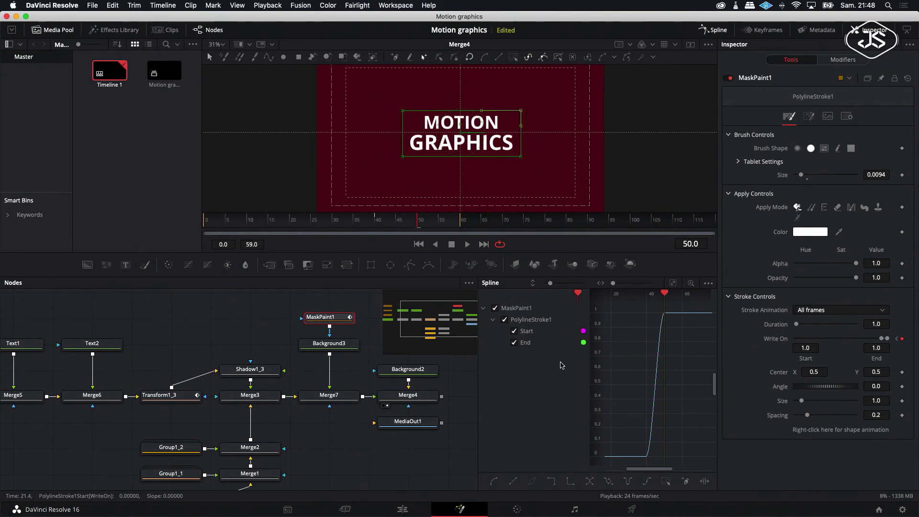
- Isolate the Write On End curve and extend its frame 50 handle back to about frame 40 for a faster rise
click(514, 332)
click(673, 283)
drag(693, 297, 612, 320)
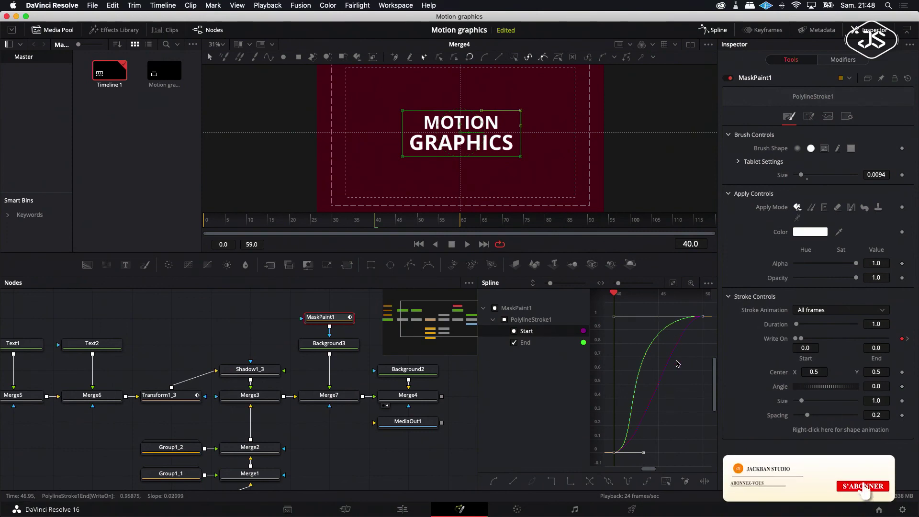
- Isolate the stroke's Write On Start curve and shift both its keyframes to frames 44 and 54
click(514, 332)
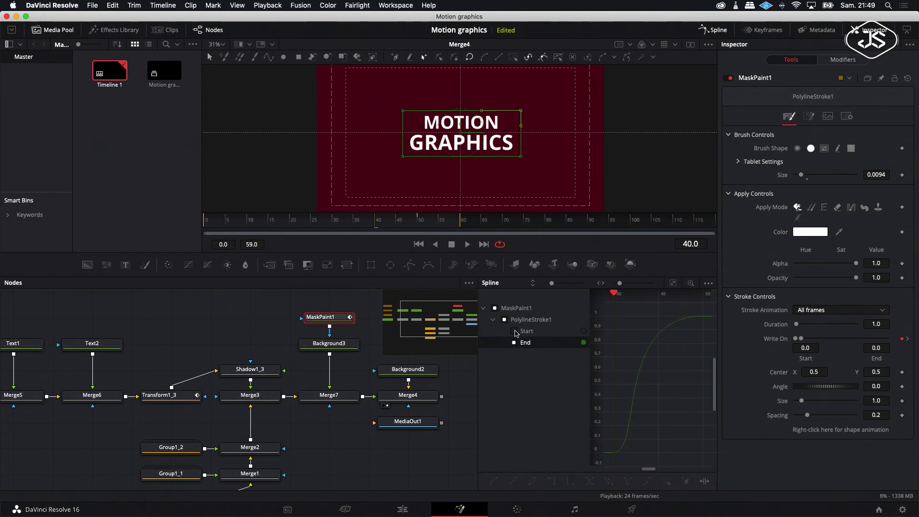
drag(708, 311, 611, 455)
scroll(615, 454, right, 2)
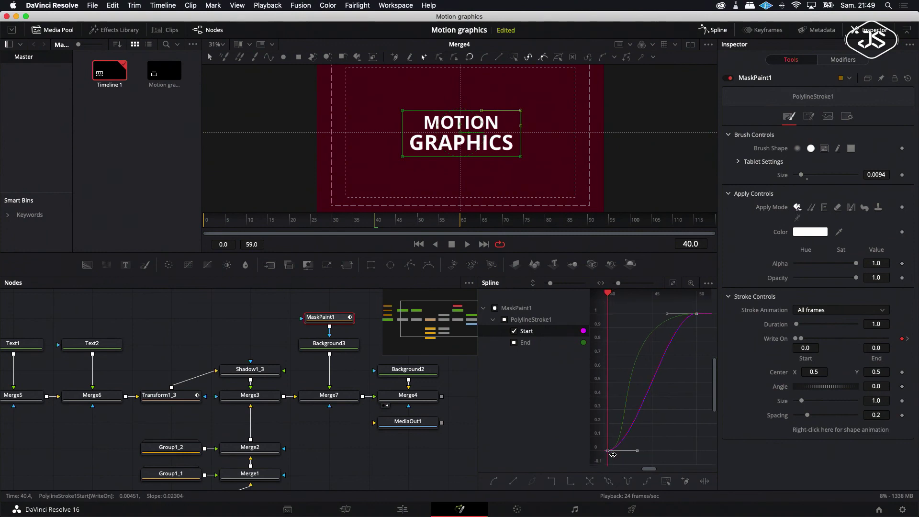
scroll(617, 449, left, 3)
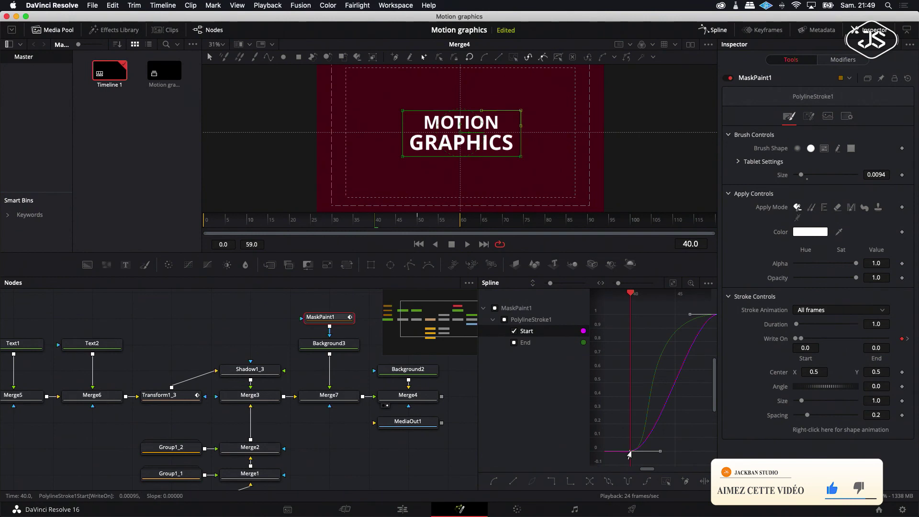
drag(630, 450, 658, 451)
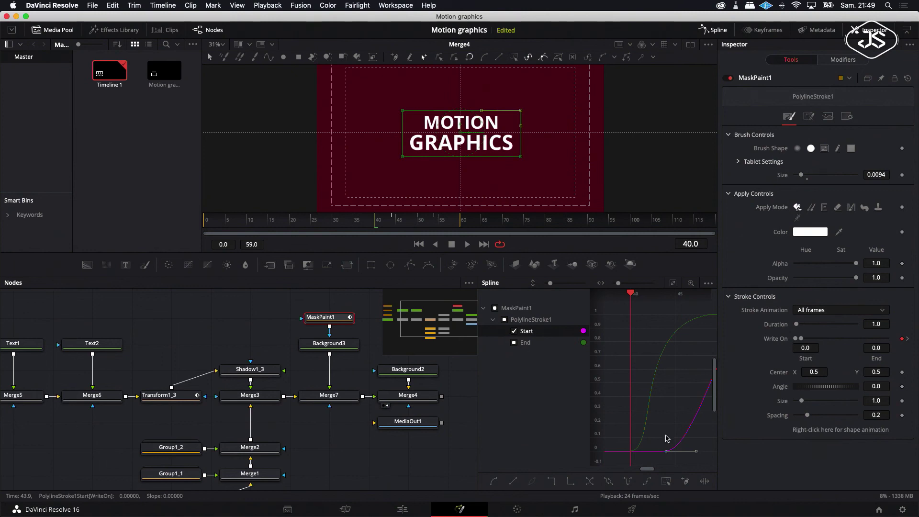
scroll(675, 435, right, 3)
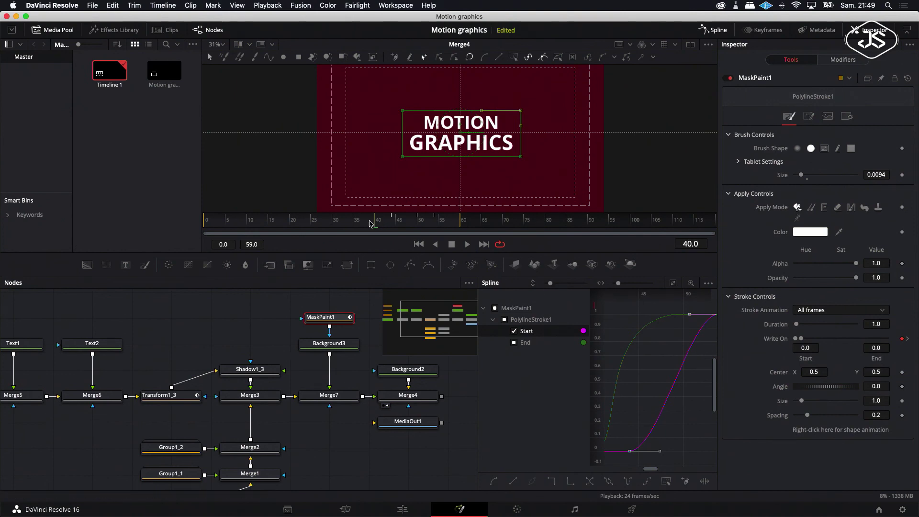
- Extend the frame 54 handle of the Write On Start curve back to about frame 44 for a faster rise
drag(375, 222, 399, 226)
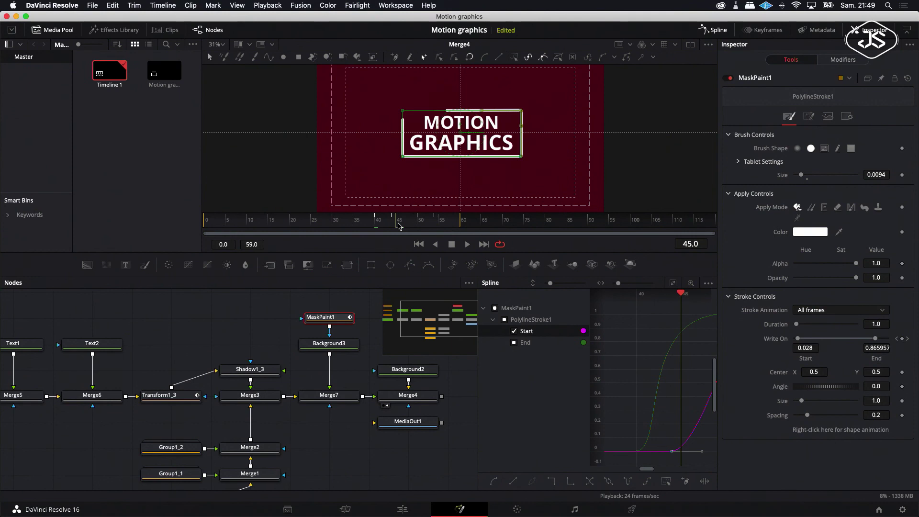
drag(680, 295, 672, 297)
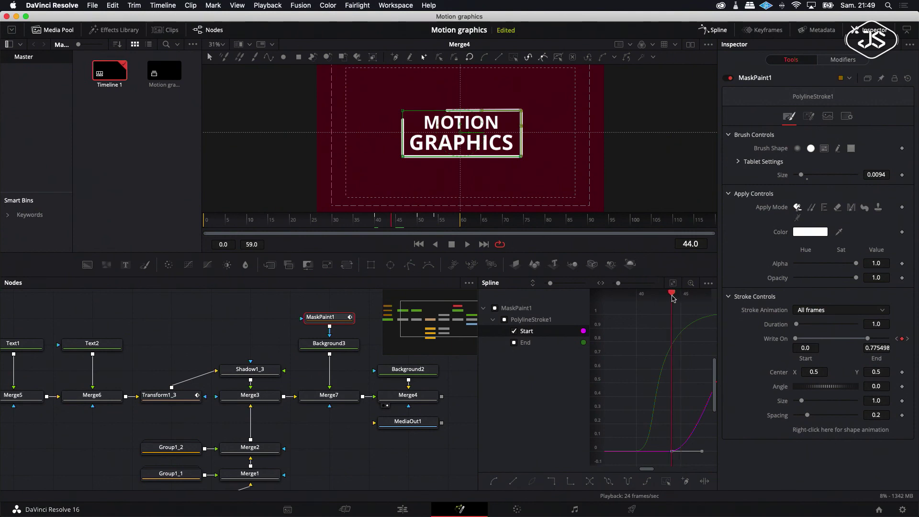
scroll(681, 316, right, 4)
scroll(680, 316, left, 2)
scroll(682, 316, left, 2)
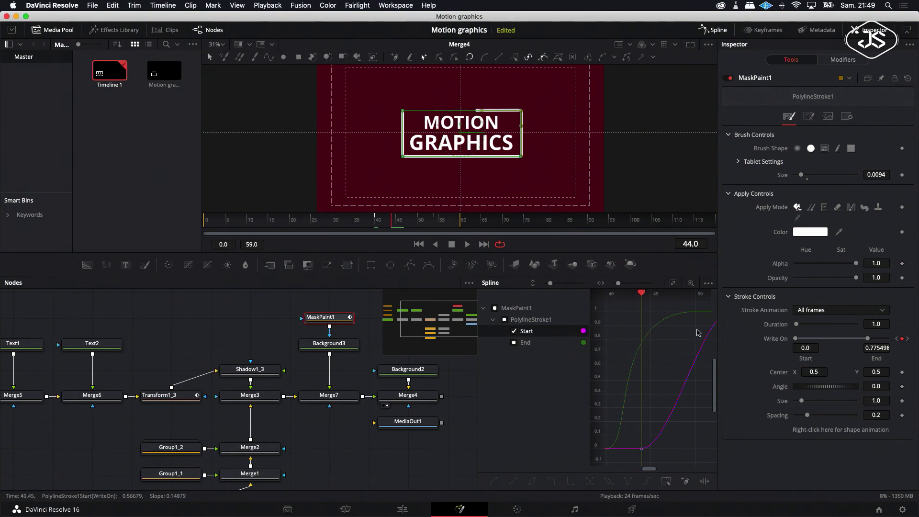
scroll(696, 318, right, 5)
scroll(665, 316, right, 1)
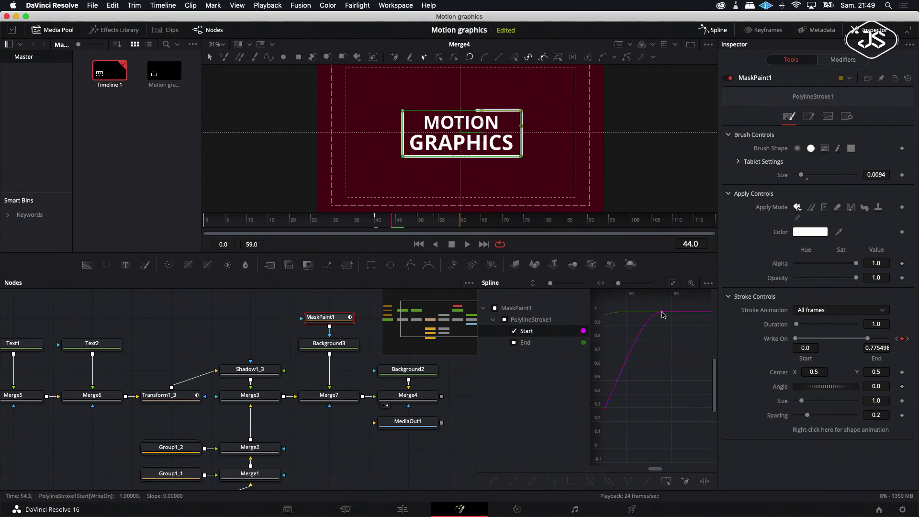
scroll(661, 318, left, 4)
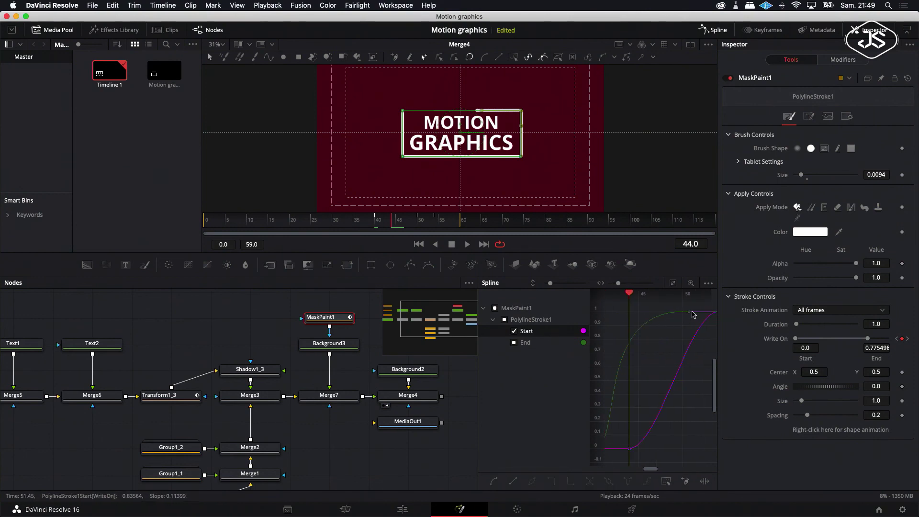
drag(692, 315, 628, 316)
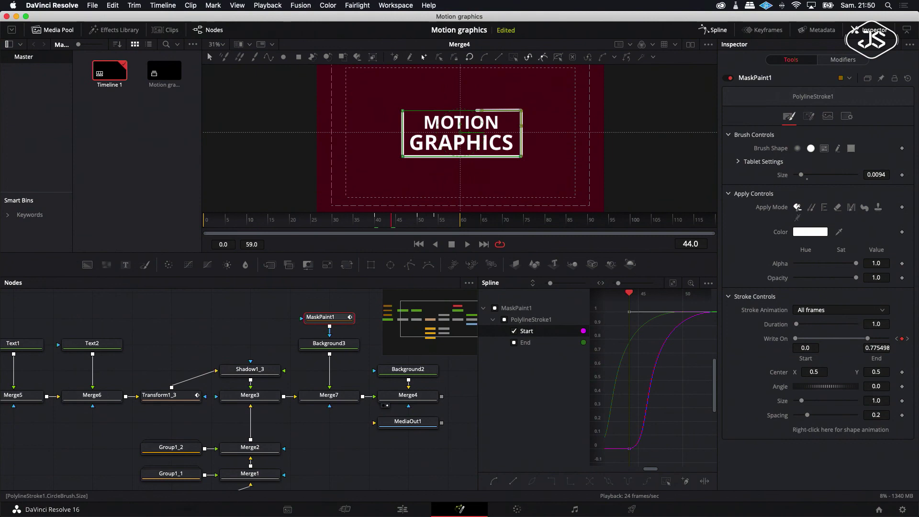
- Set the stroke's brush size to 0.006 and play the animation in an enlarged viewer
drag(876, 175, 867, 175)
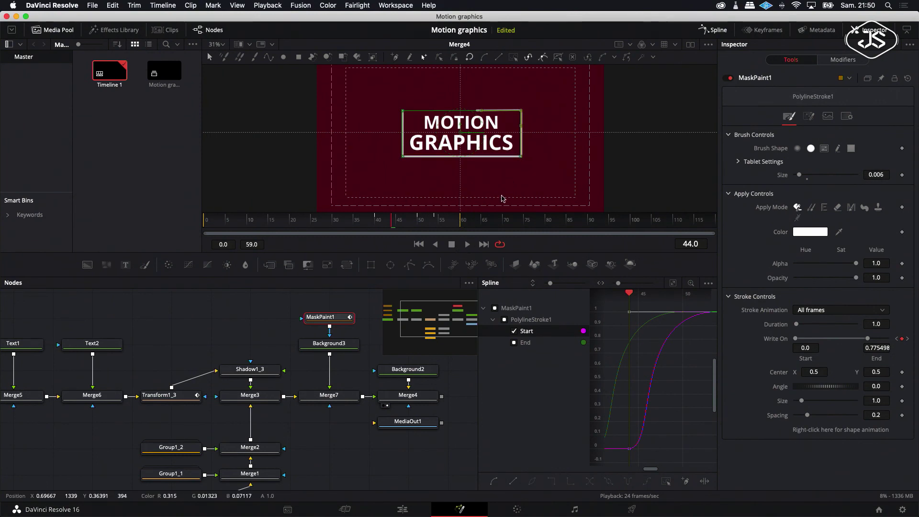
drag(556, 251, 546, 333)
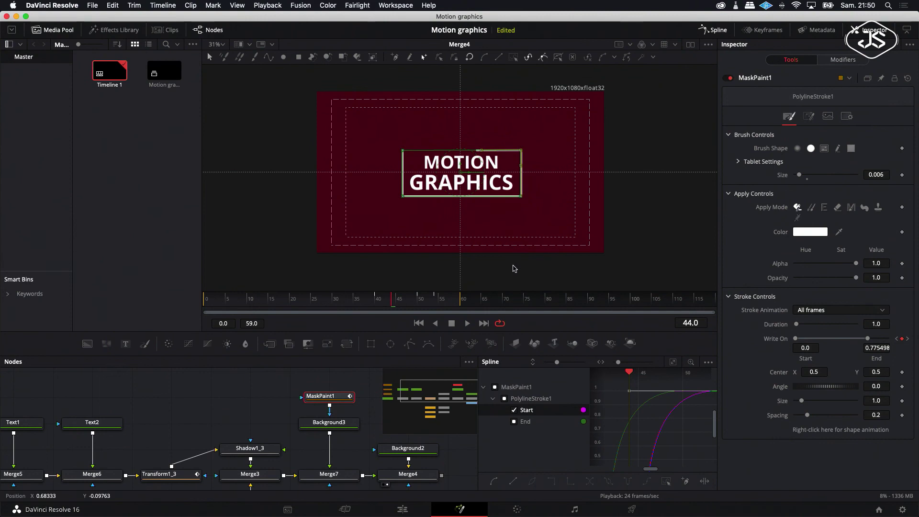
scroll(514, 268, up, 2)
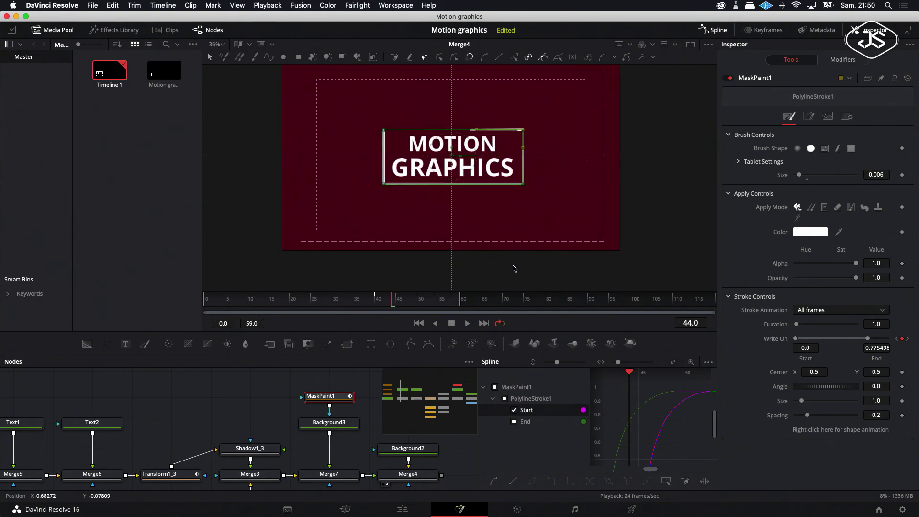
scroll(514, 269, up, 1)
scroll(514, 267, up, 3)
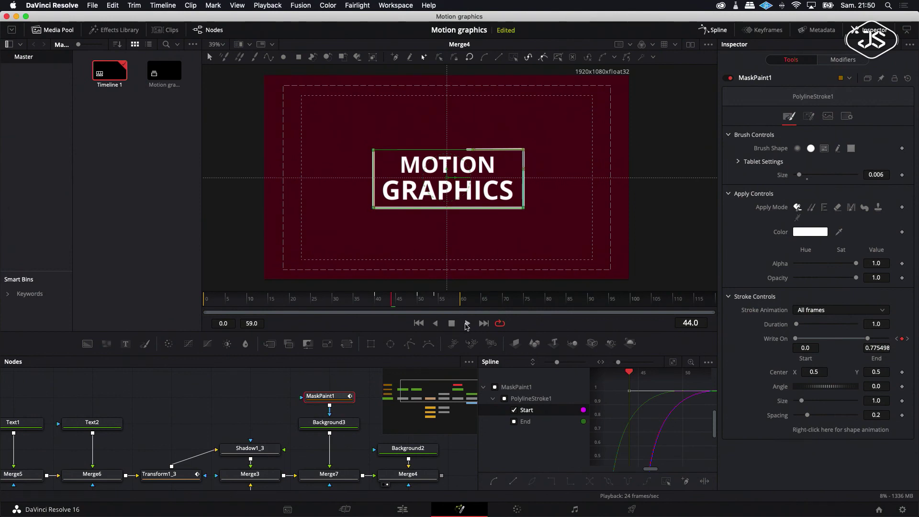
click(467, 323)
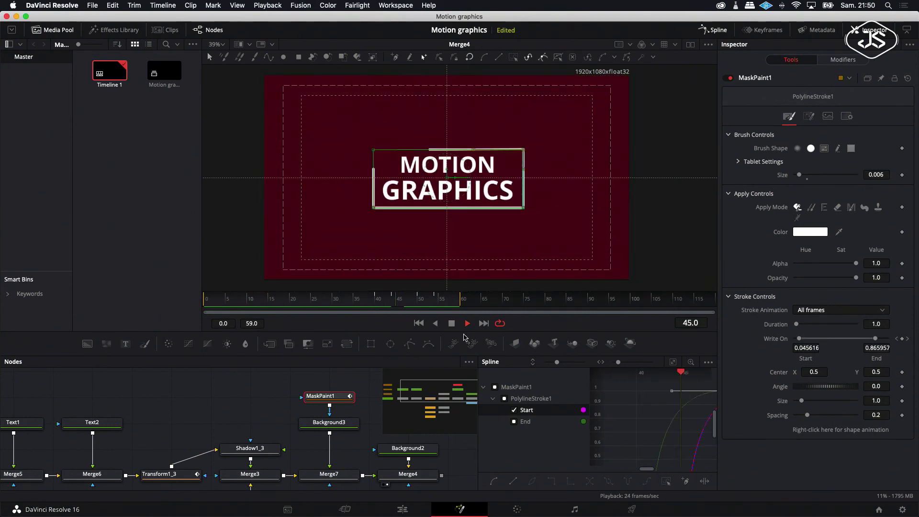
click(450, 327)
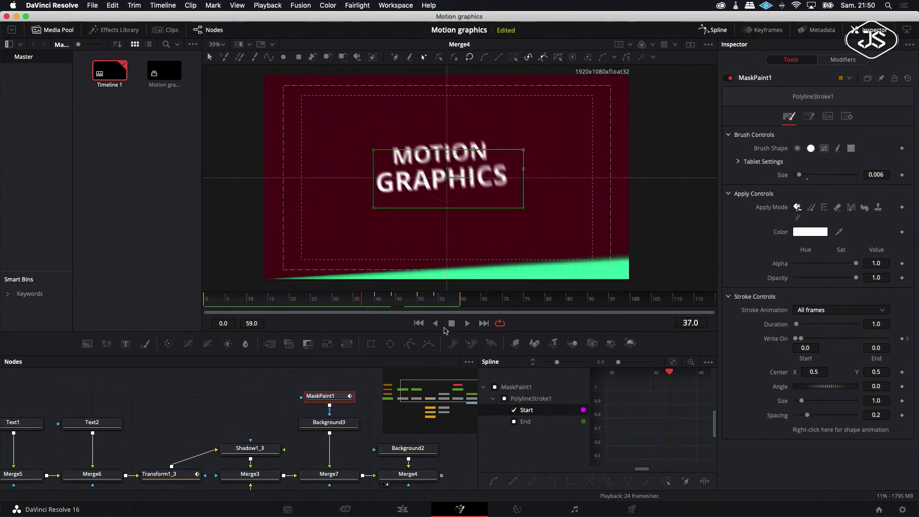
- Deselect the mask node, hide the viewer's safe-area and center guides, and play the animation
click(261, 402)
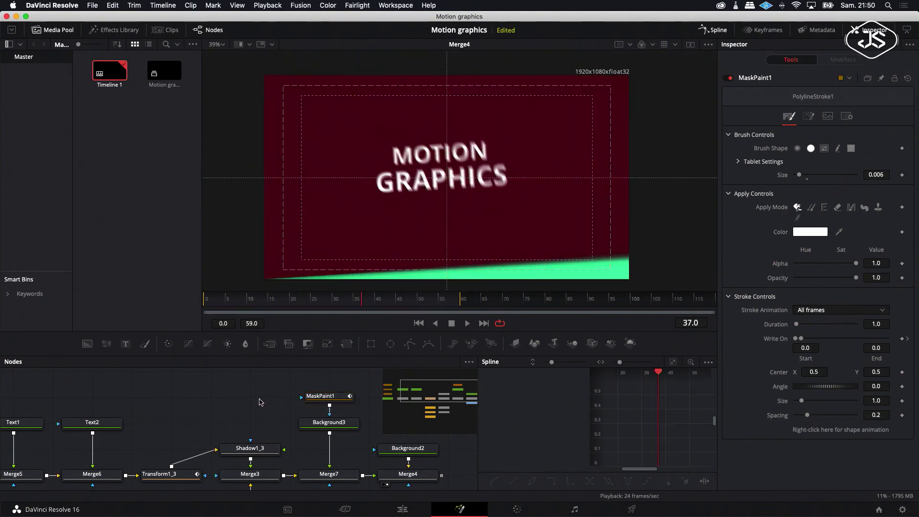
right_click(542, 176)
mouse_move(565, 197)
click(661, 207)
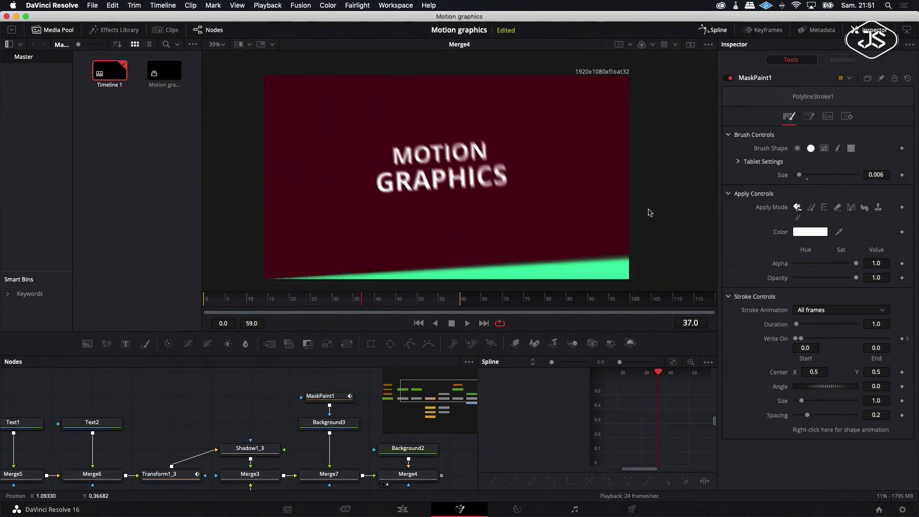
click(468, 324)
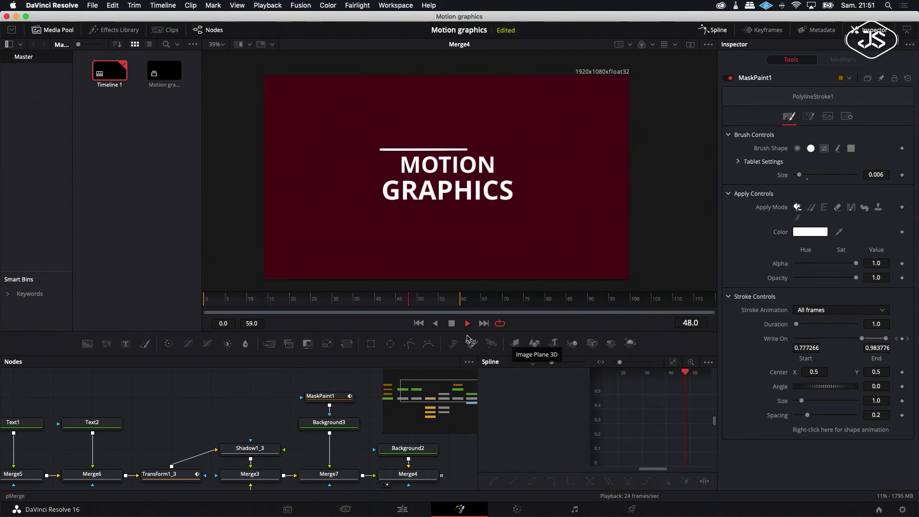
click(467, 327)
- Enable motion blur with quality 8 for the MaskPaint1 polyline stroke and play the composition with nothing selected
click(325, 396)
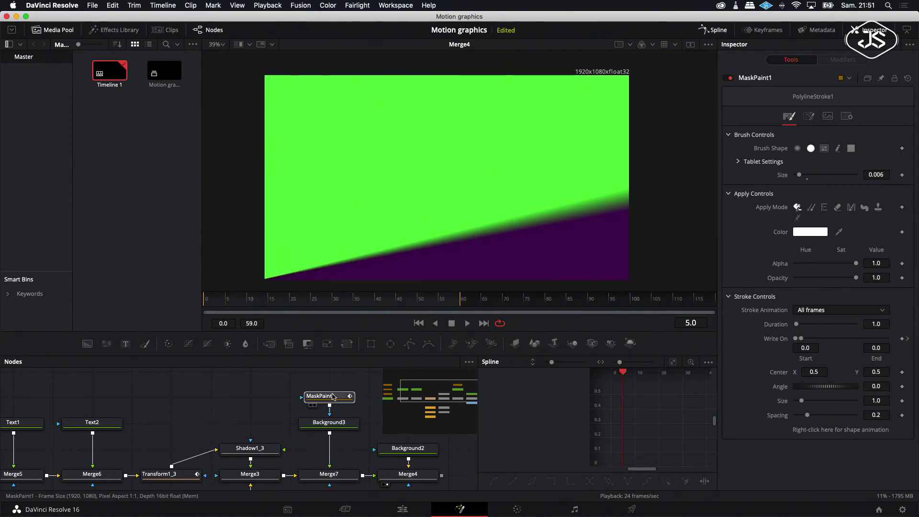
click(847, 117)
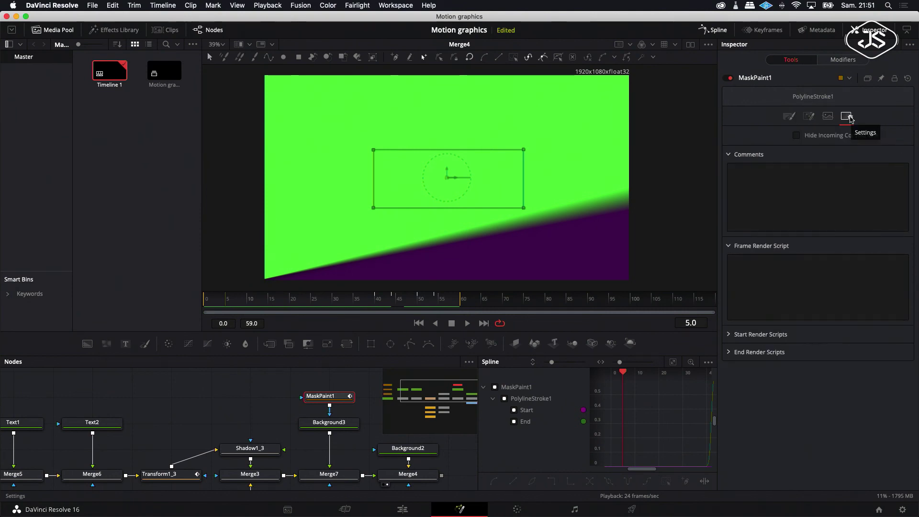
click(843, 59)
click(828, 97)
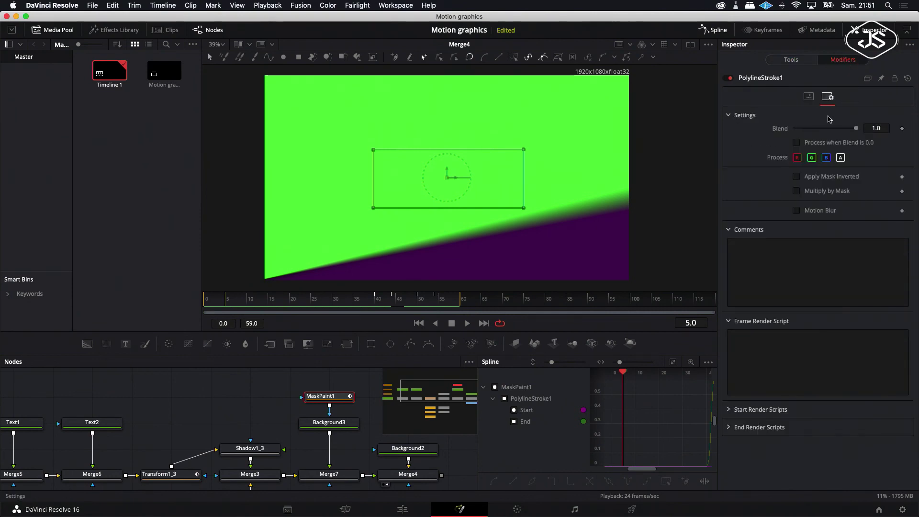
click(796, 211)
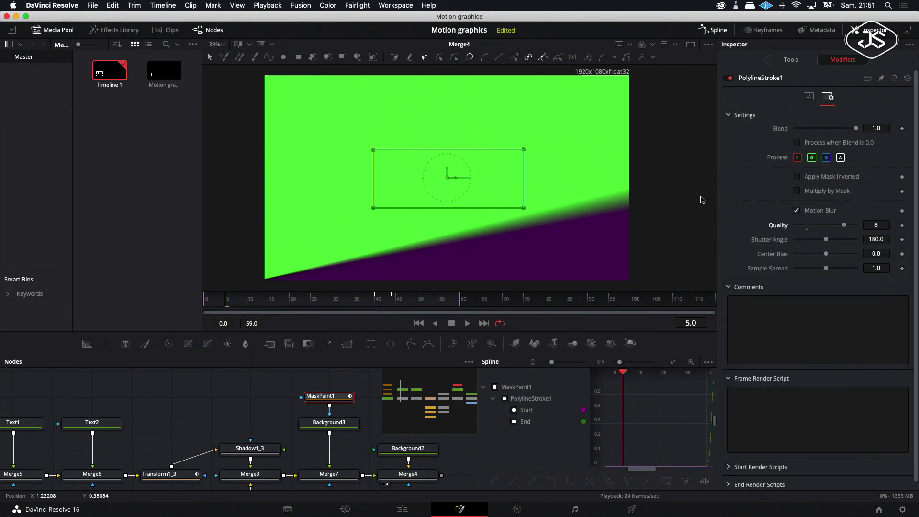
click(467, 323)
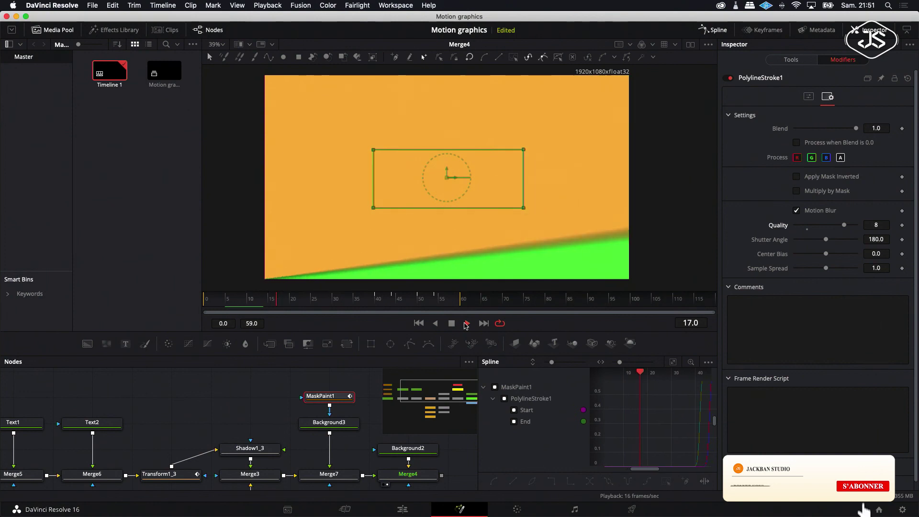
click(252, 397)
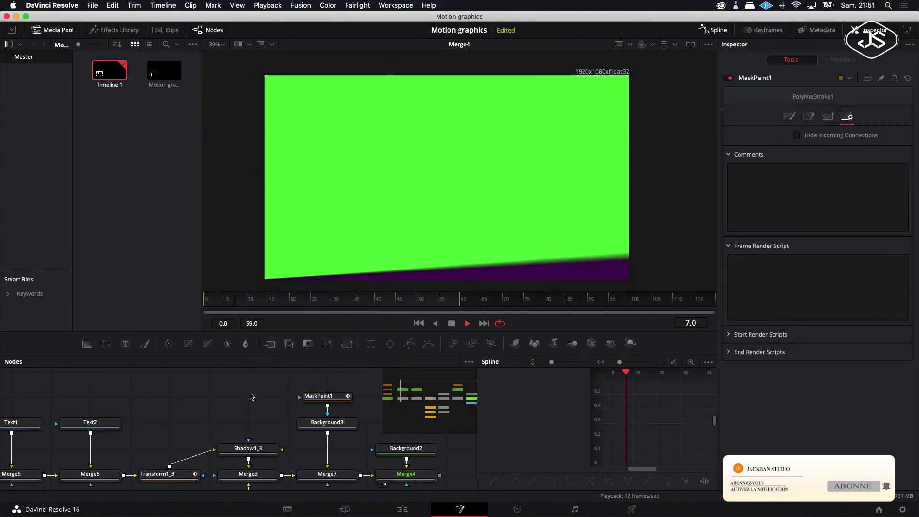